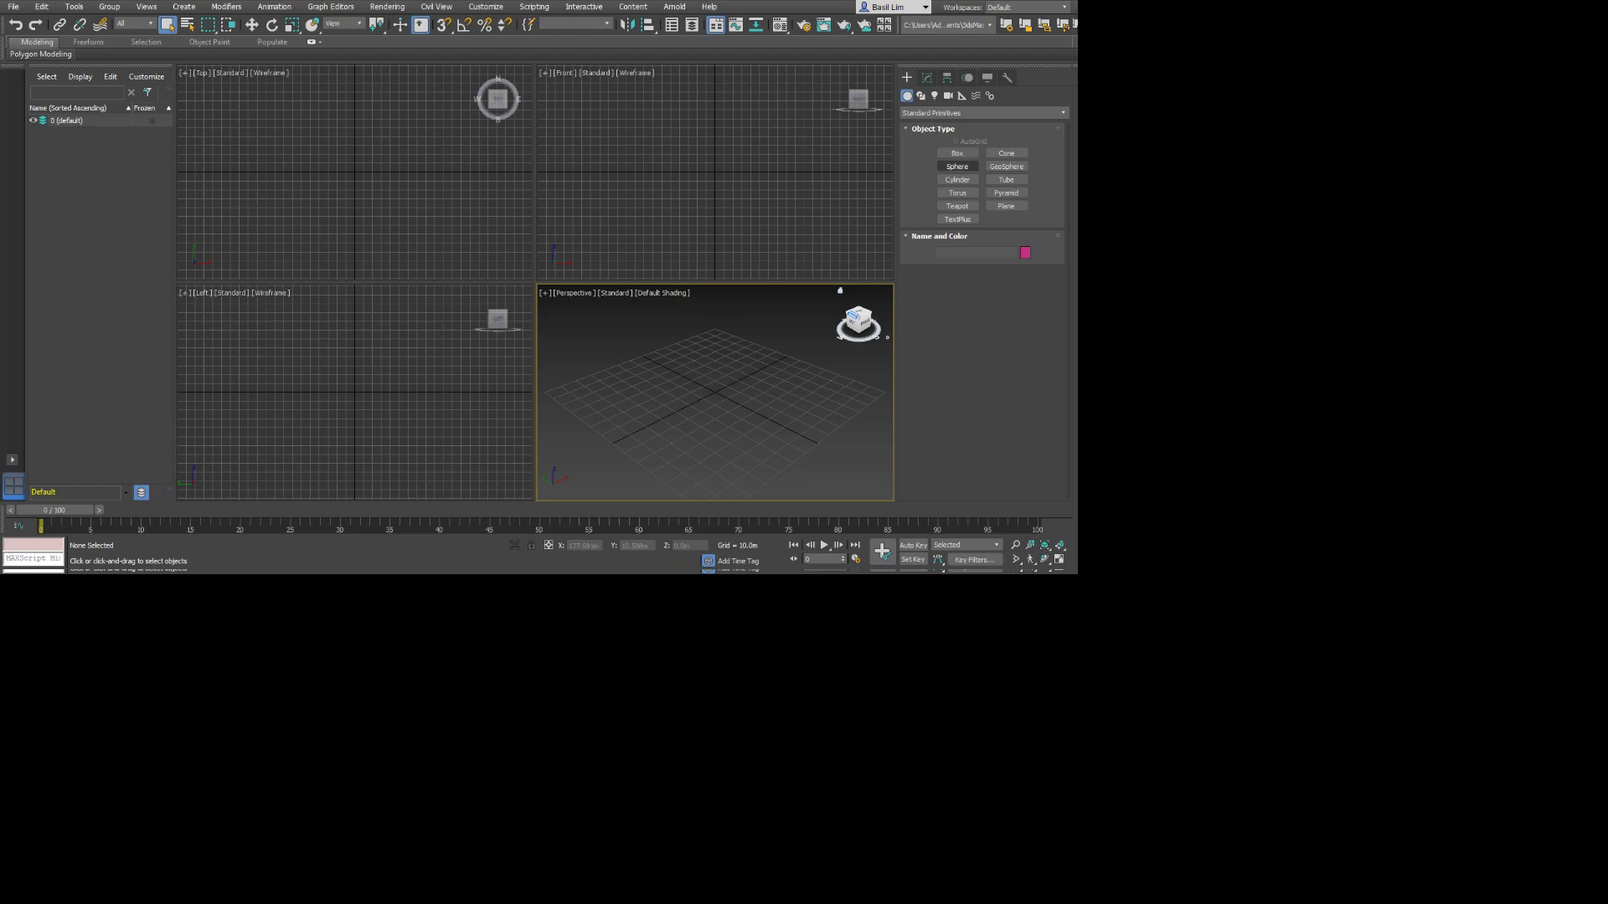
# Create a sphere with a radius of about 23.5 m at the centre of the grid in the Perspective view.
pyautogui.moveTo(716, 396); pyautogui.dragTo(758, 396)
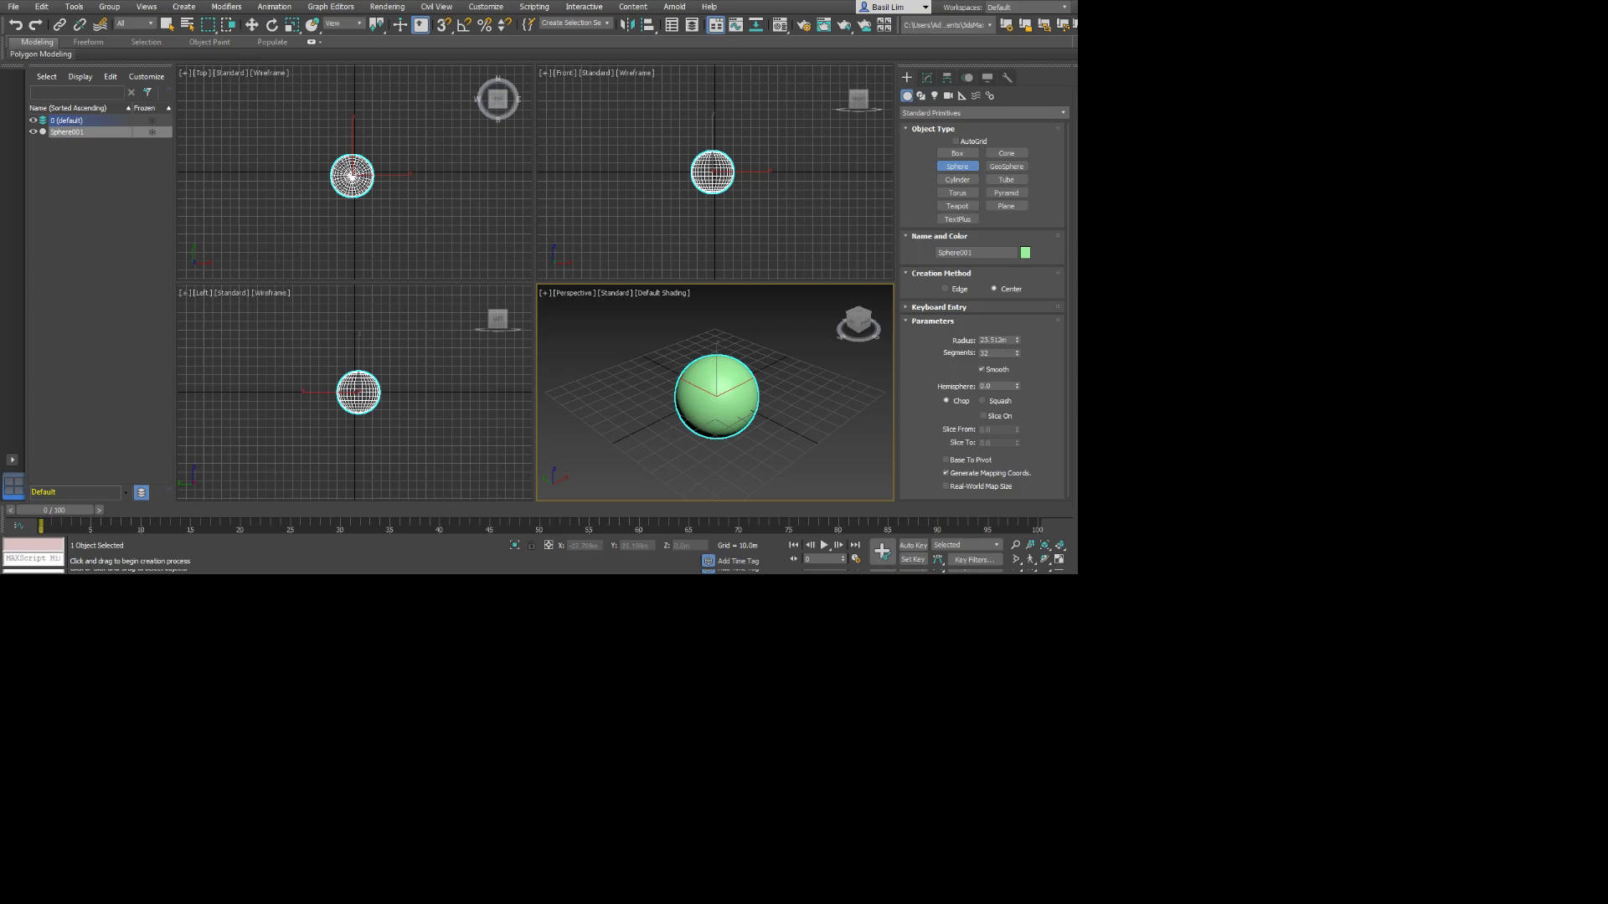
pyautogui.moveTo(638, 351); pyautogui.dragTo(559, 337, button='middle')
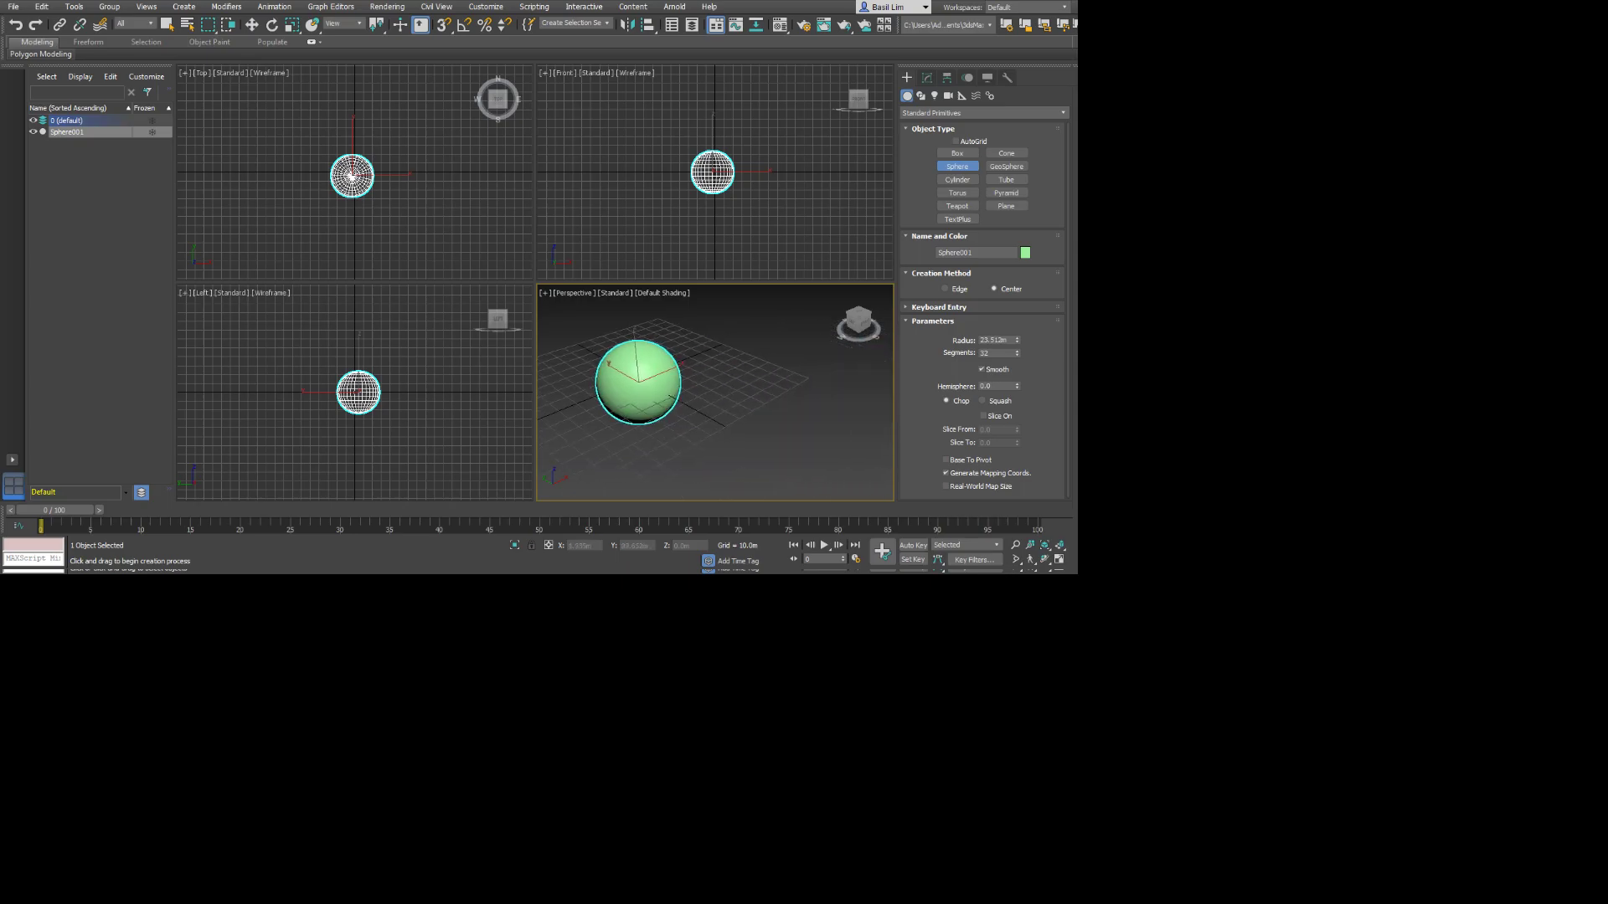
pyautogui.keyDown('alt'); pyautogui.moveTo(614, 402); pyautogui.dragTo(658, 385, button='middle'); pyautogui.keyUp('alt')
pyautogui.scroll(-5, 658, 384)
pyautogui.scroll(8, 651, 384)
pyautogui.scroll(-6, 651, 384)
pyautogui.scroll(4, 644, 381)
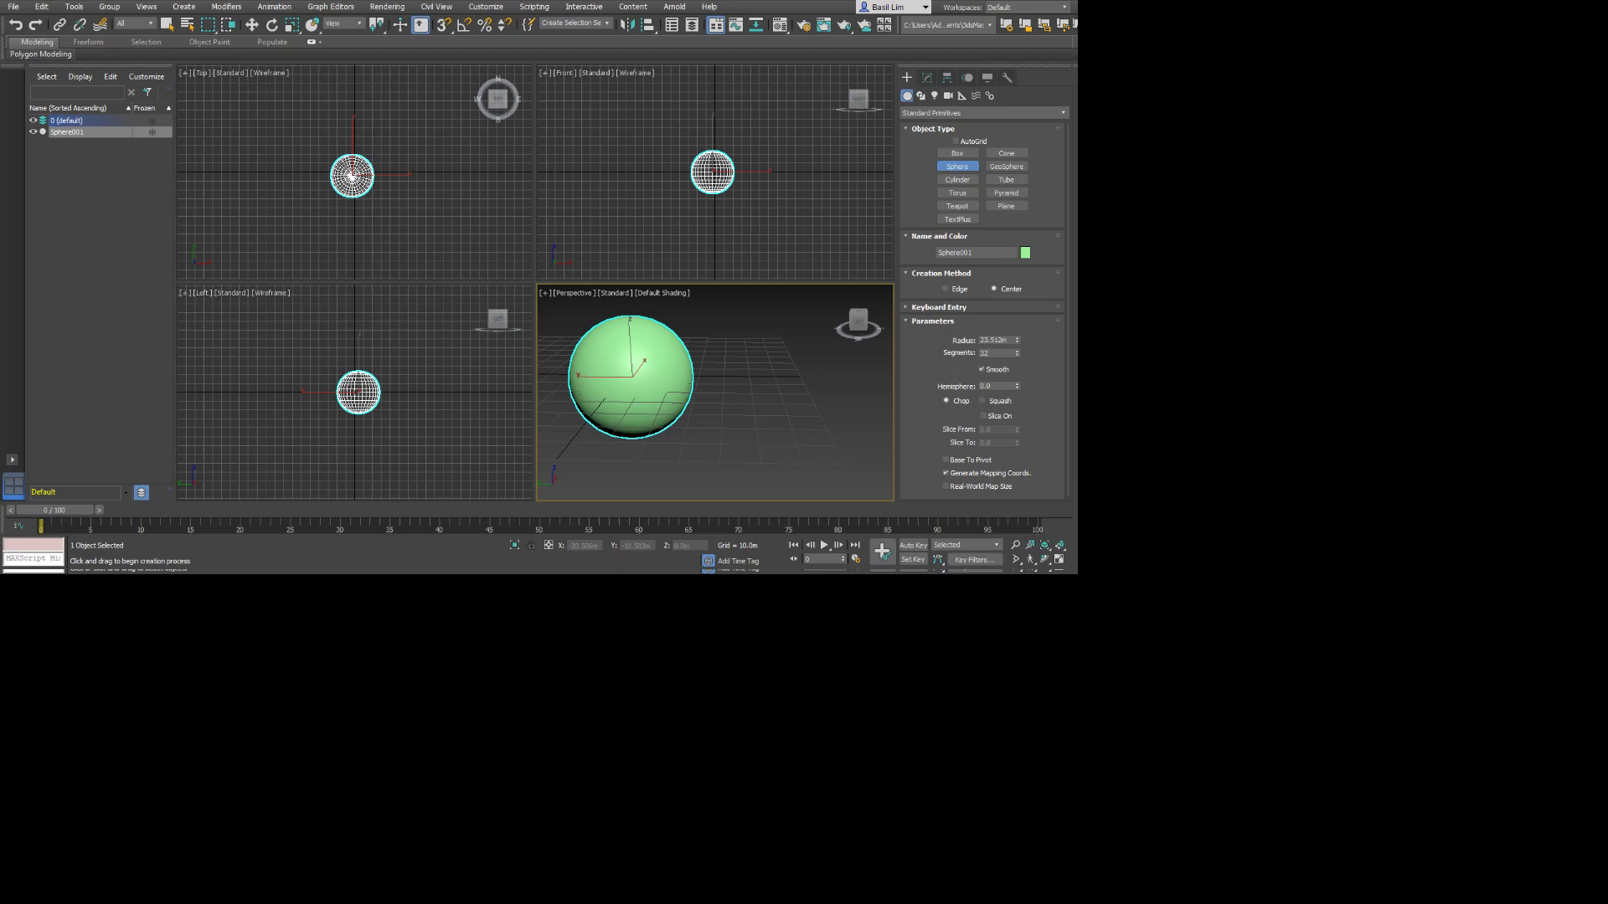
pyautogui.moveTo(640, 390); pyautogui.dragTo(674, 397, button='middle')
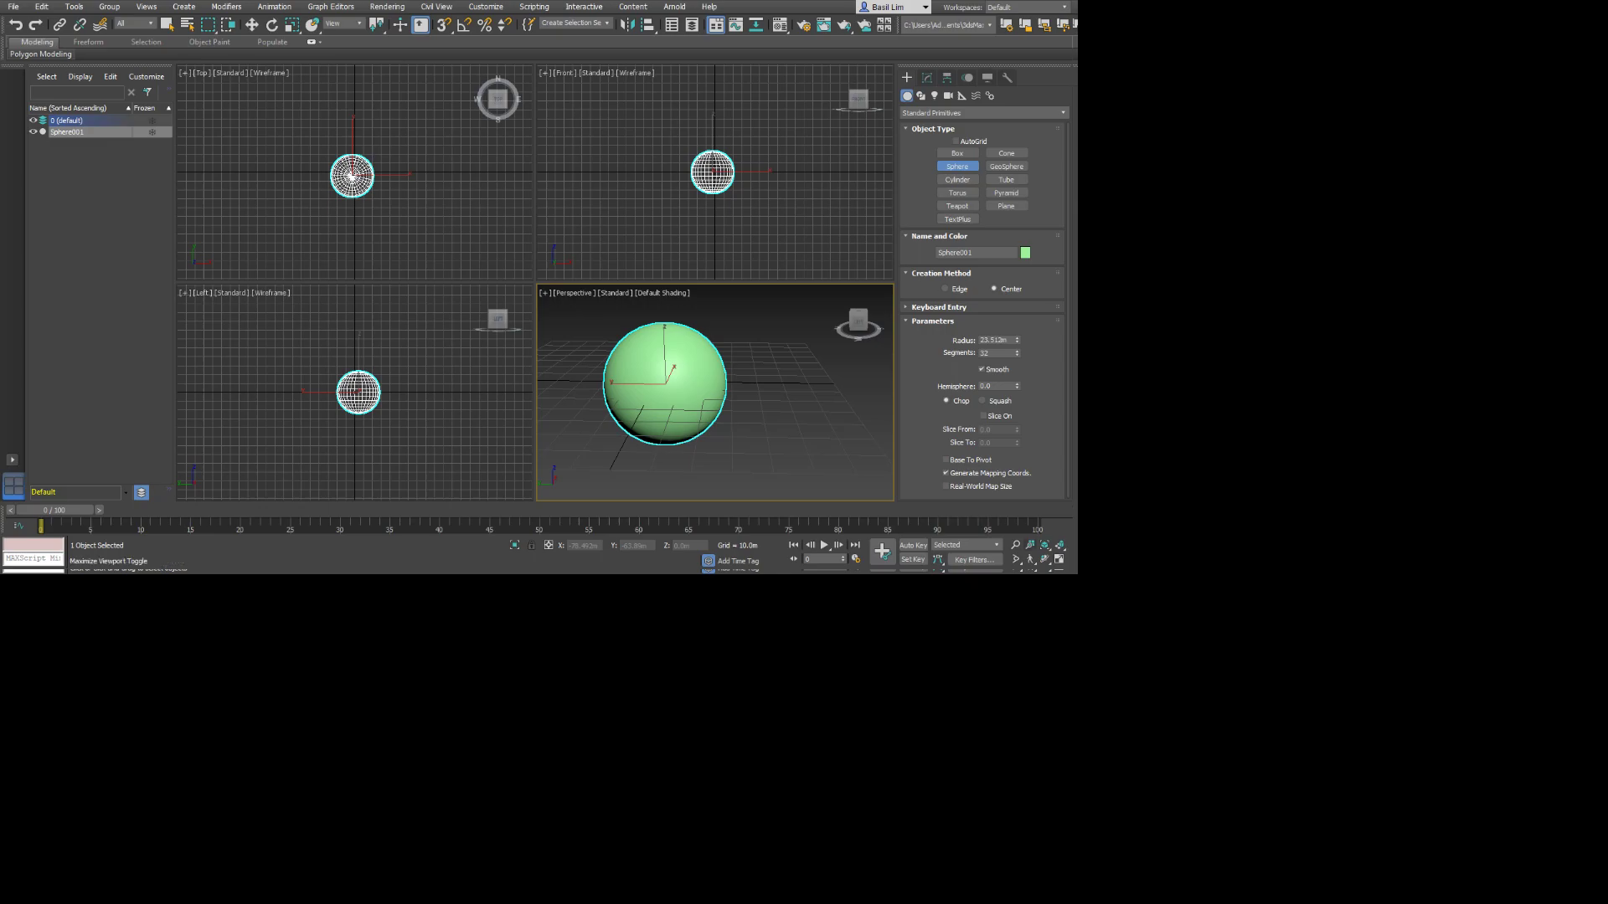
# Activate the Front, Top and Left views in turn, and maximize the Perspective view to fill the work area.
pyautogui.click(770, 177)
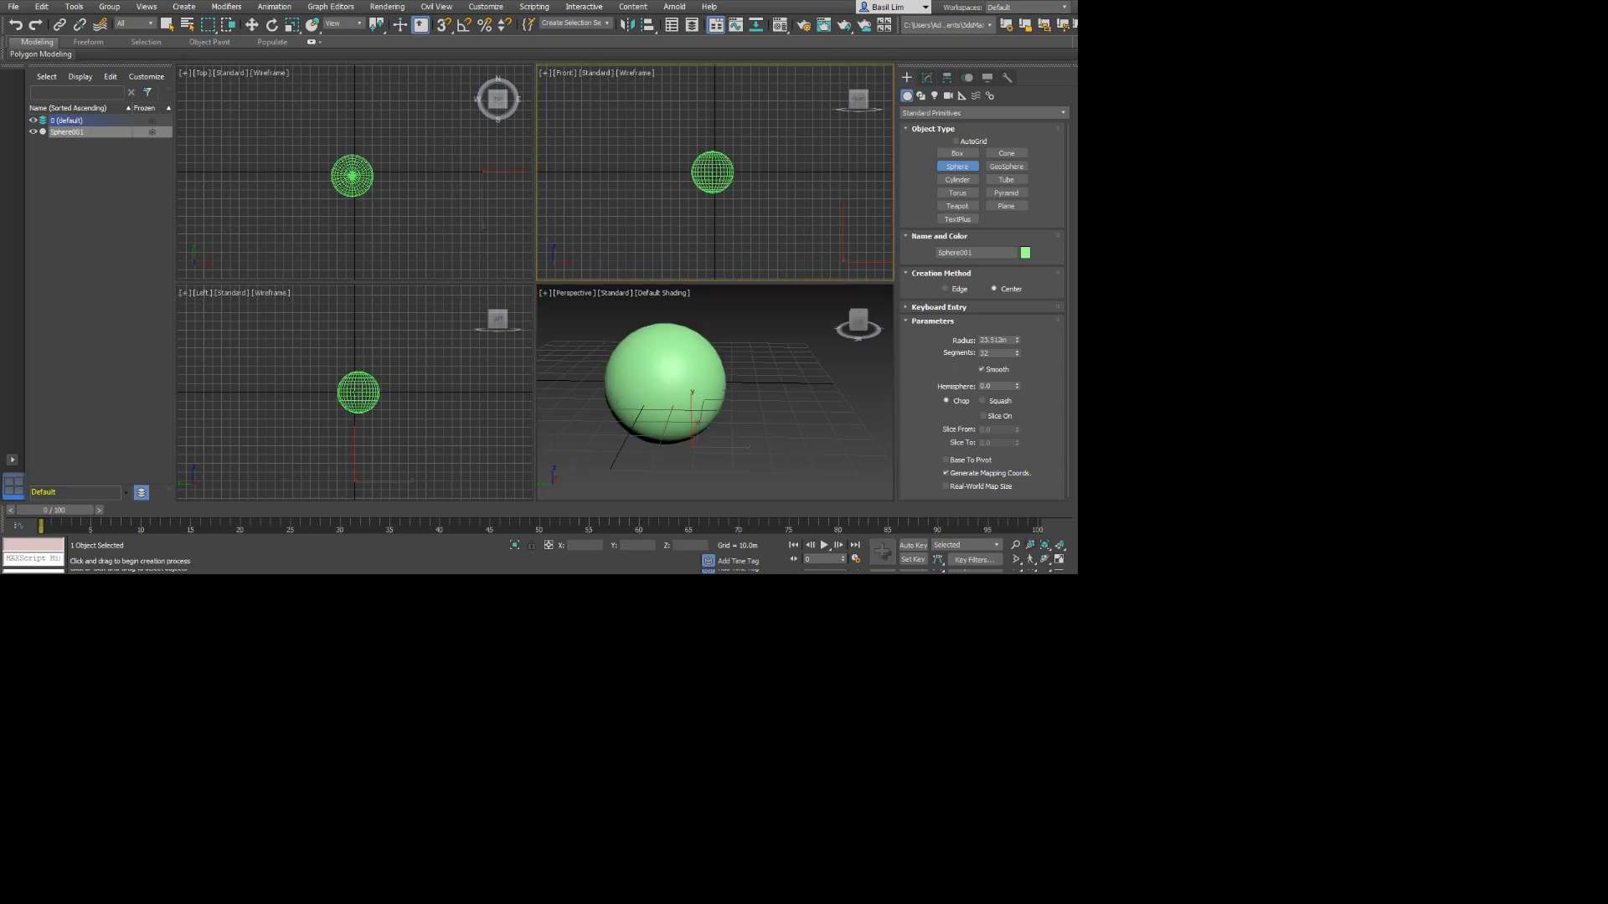
pyautogui.click(448, 248)
pyautogui.click(435, 373)
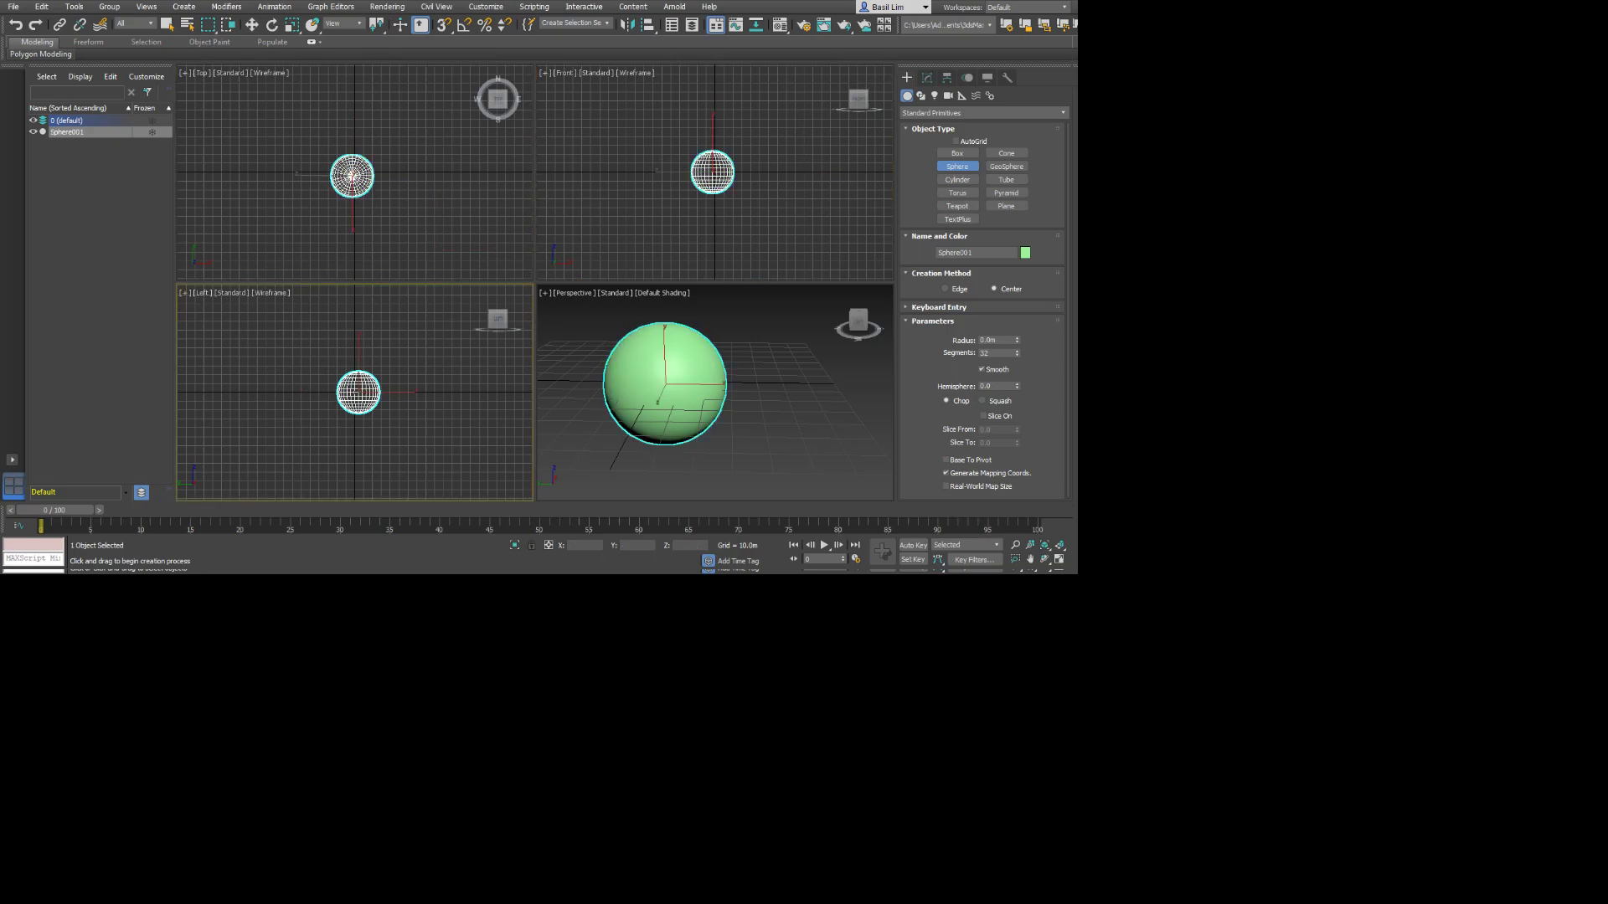
pyautogui.click(352, 176)
pyautogui.moveTo(351, 176)
pyautogui.mouseDown(button='middle')
pyautogui.moveTo(375, 188)
pyautogui.moveTo(281, 181)
pyautogui.moveTo(325, 184)
pyautogui.mouseUp(button='middle')
pyautogui.click(871, 448)
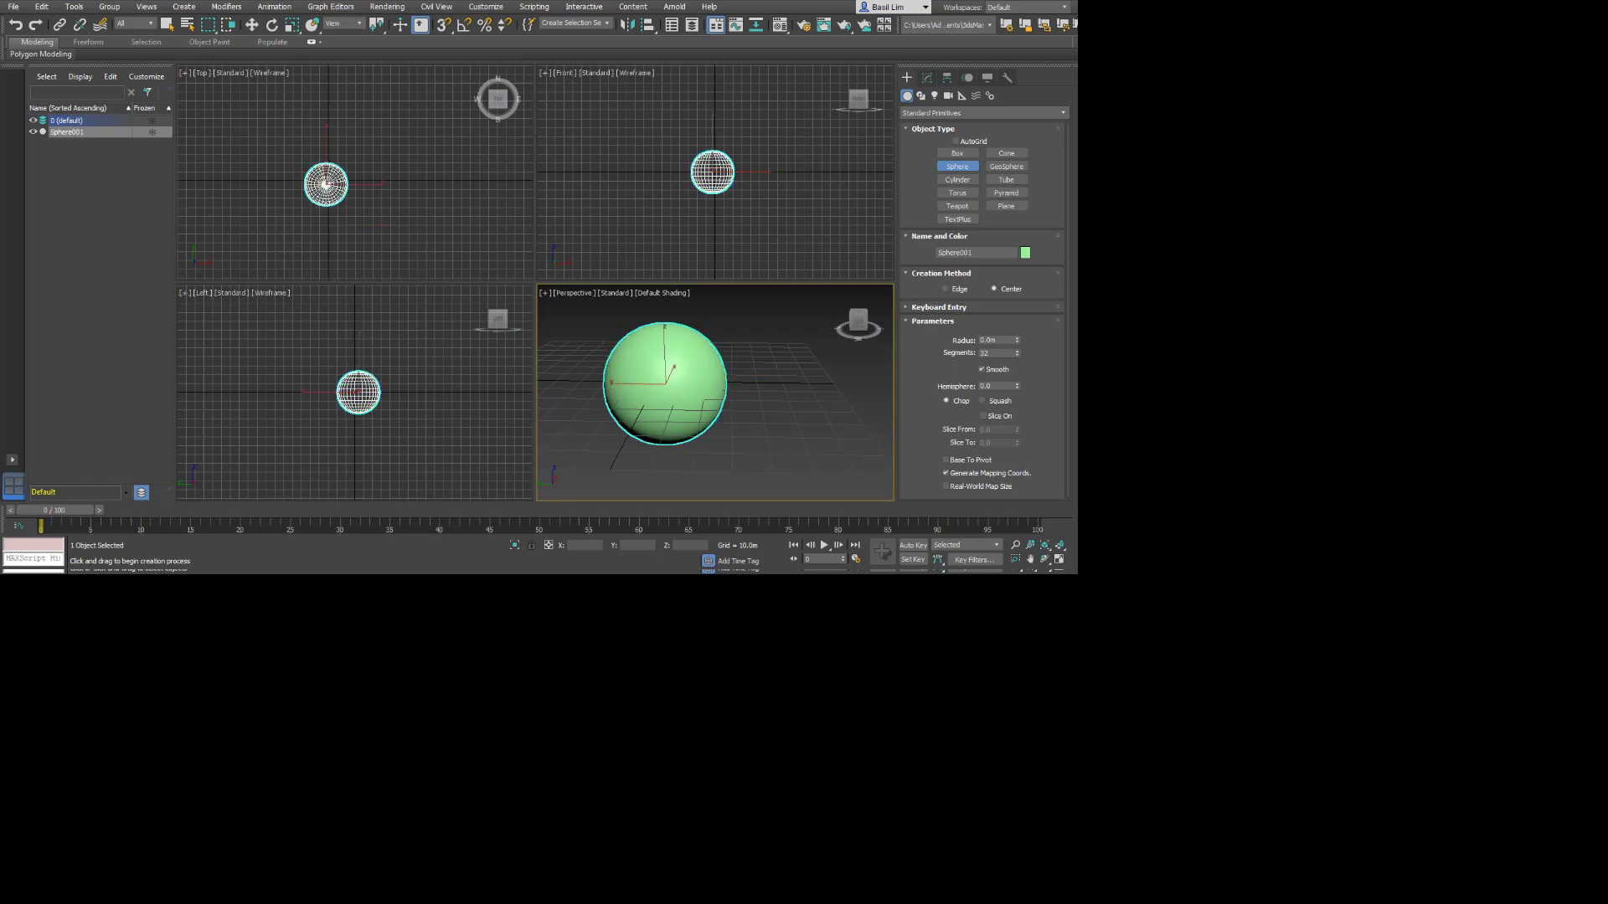
pyautogui.hotkey('alt', 'w')
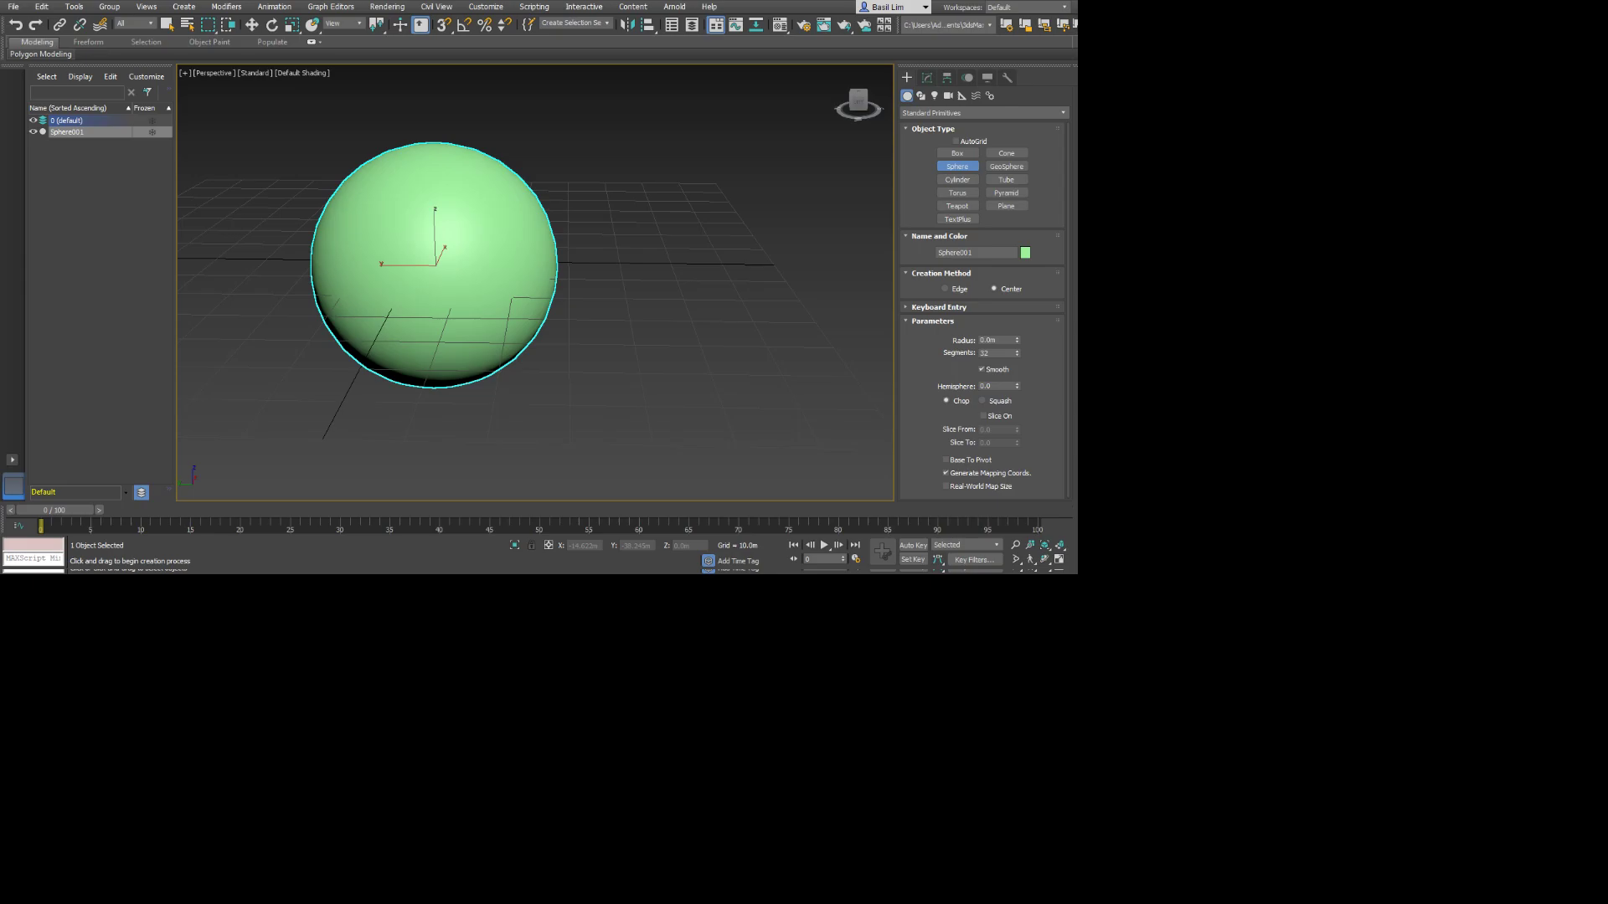
# Delete the sphere from the scene.
pyautogui.moveTo(433, 267); pyautogui.dragTo(533, 327, button='middle')
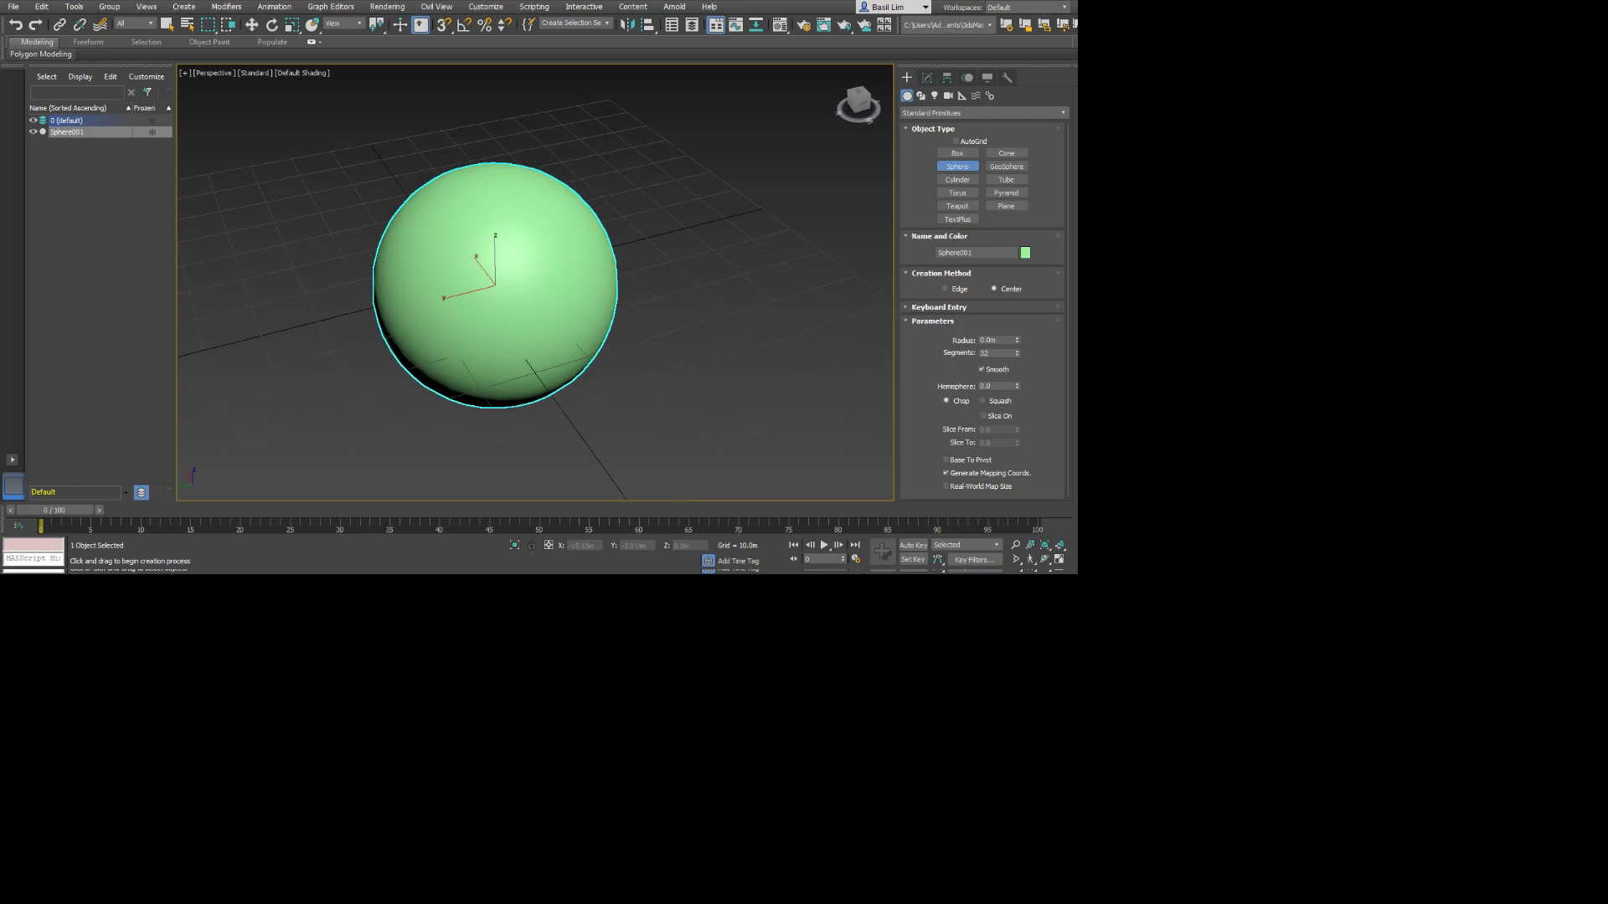
pyautogui.press('Delete')
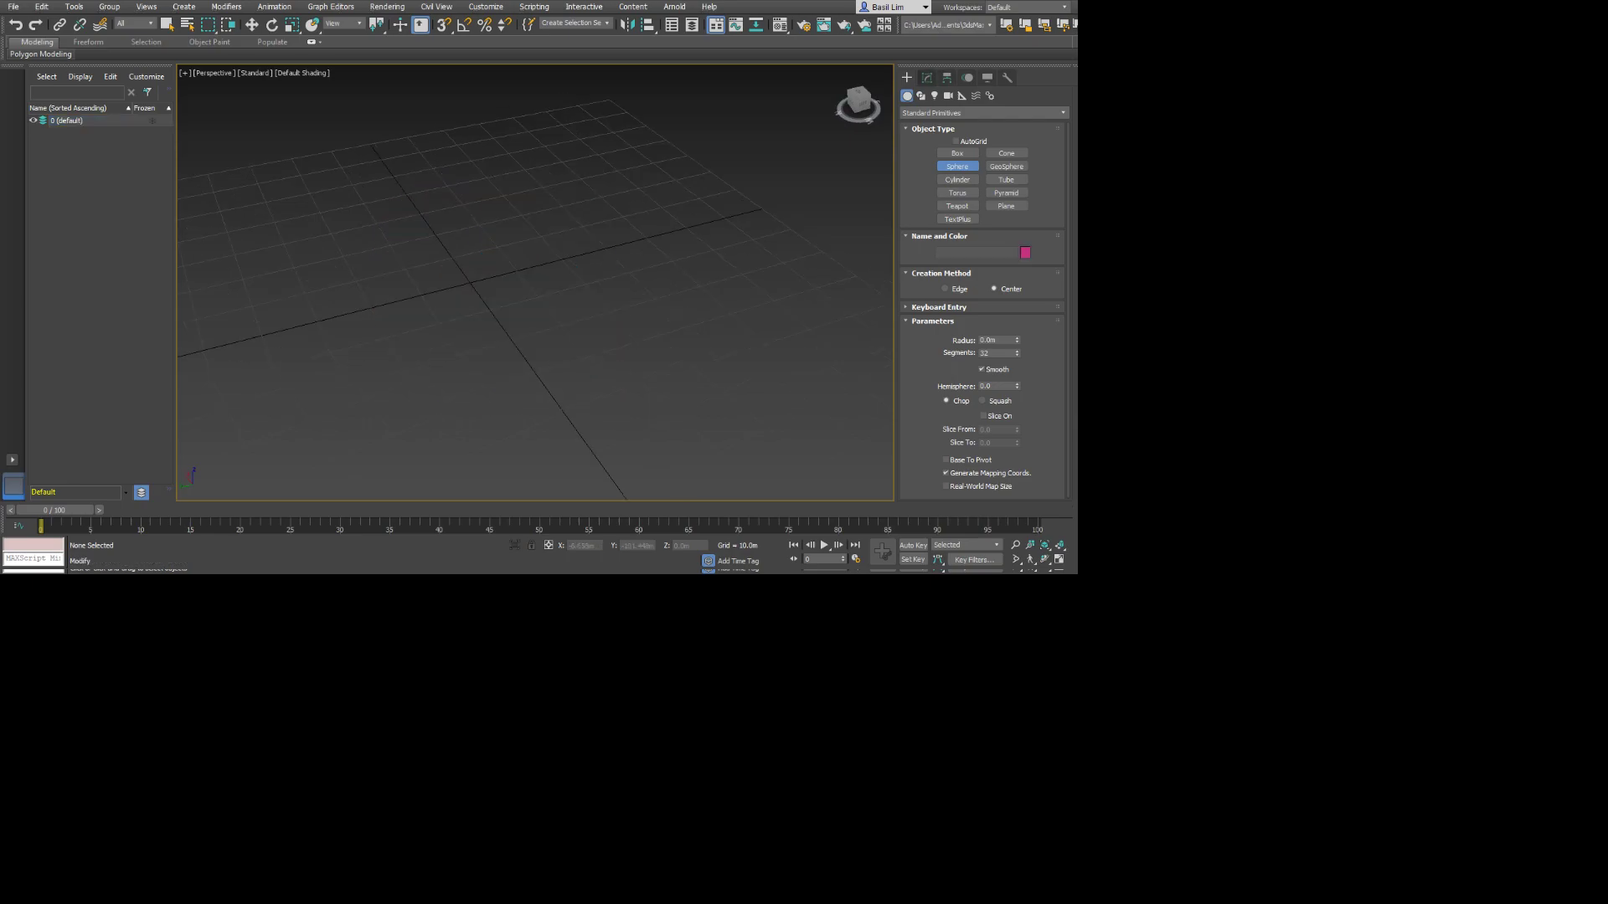
# Look through the available command categories, covering object creation, modification, hierarchy, motion and utilities.
pyautogui.click(927, 77)
pyautogui.click(907, 78)
pyautogui.click(947, 77)
pyautogui.click(967, 77)
pyautogui.click(1007, 77)
pyautogui.click(907, 77)
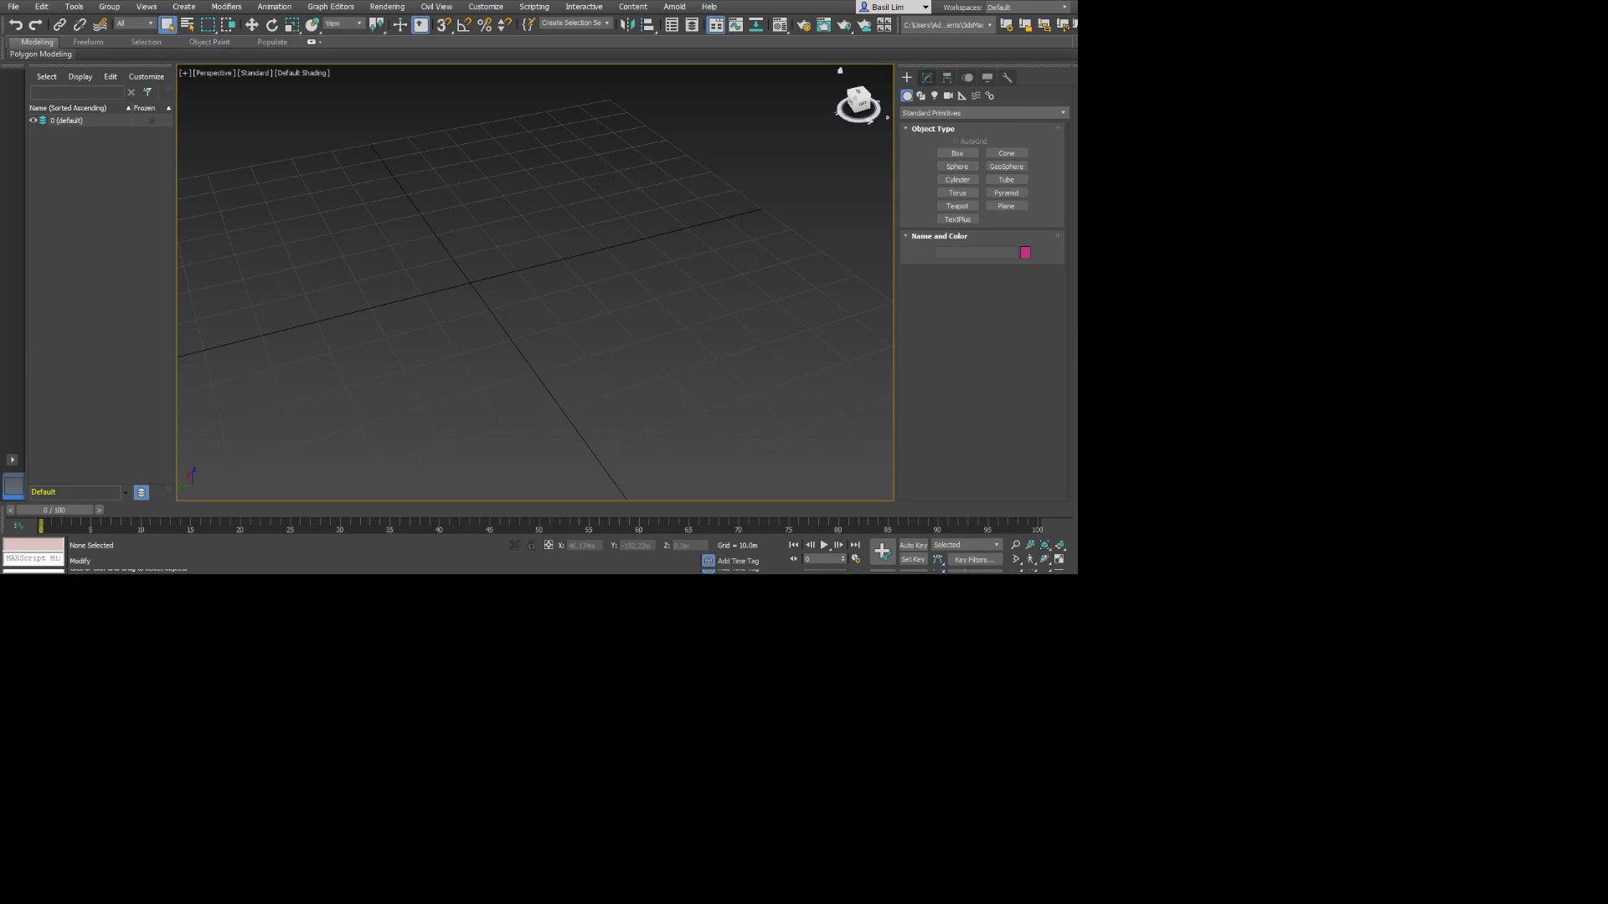
pyautogui.click(927, 77)
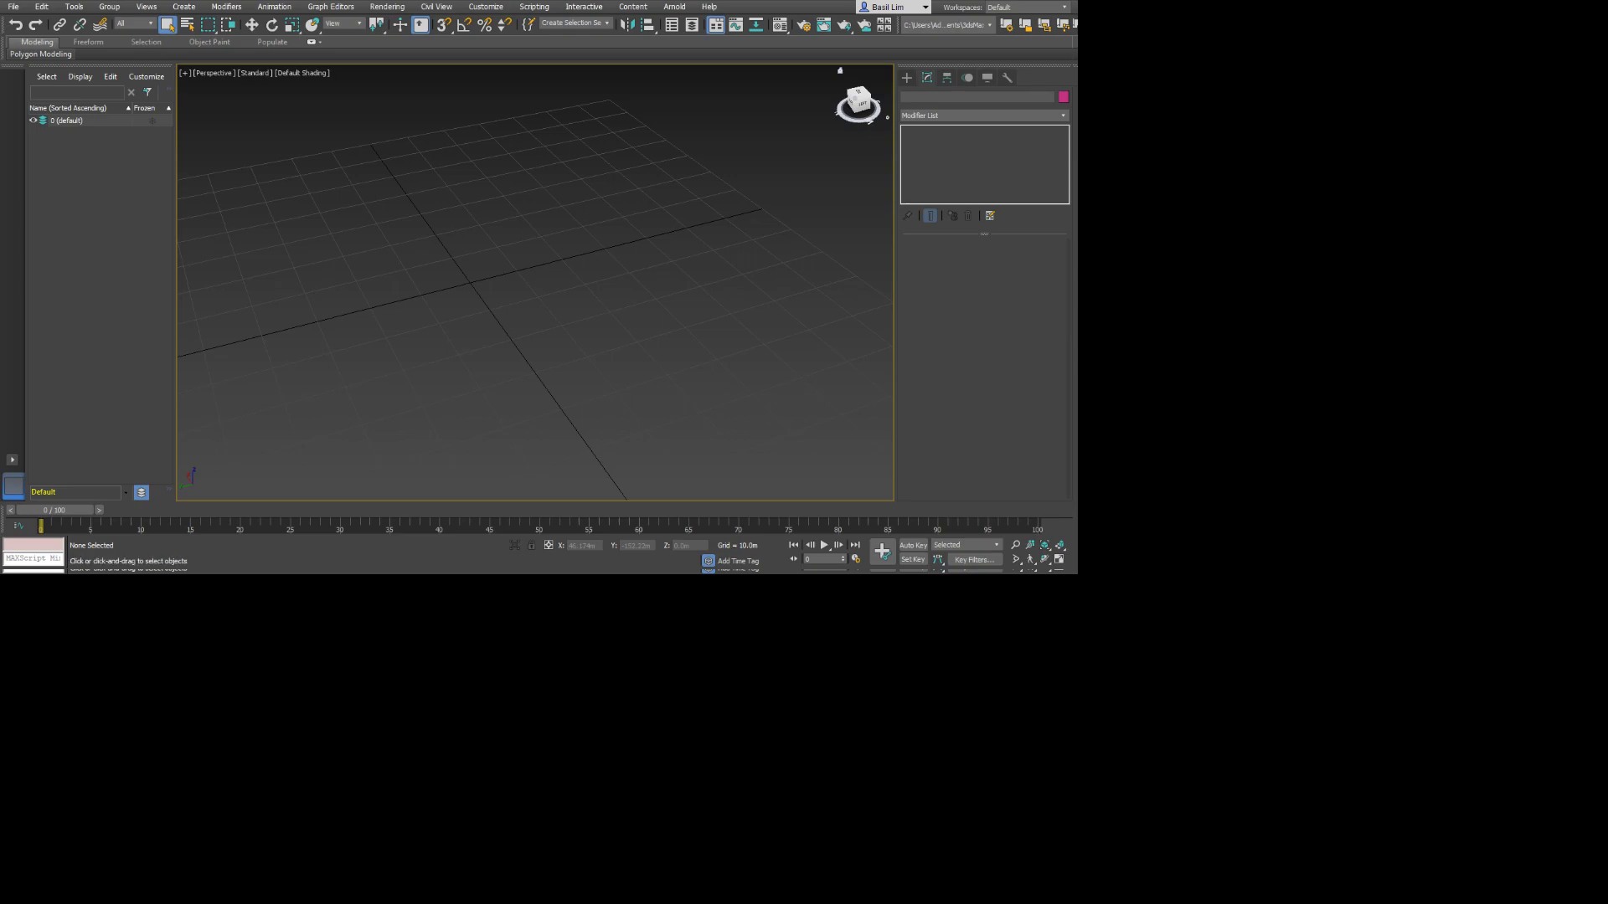
pyautogui.click(906, 78)
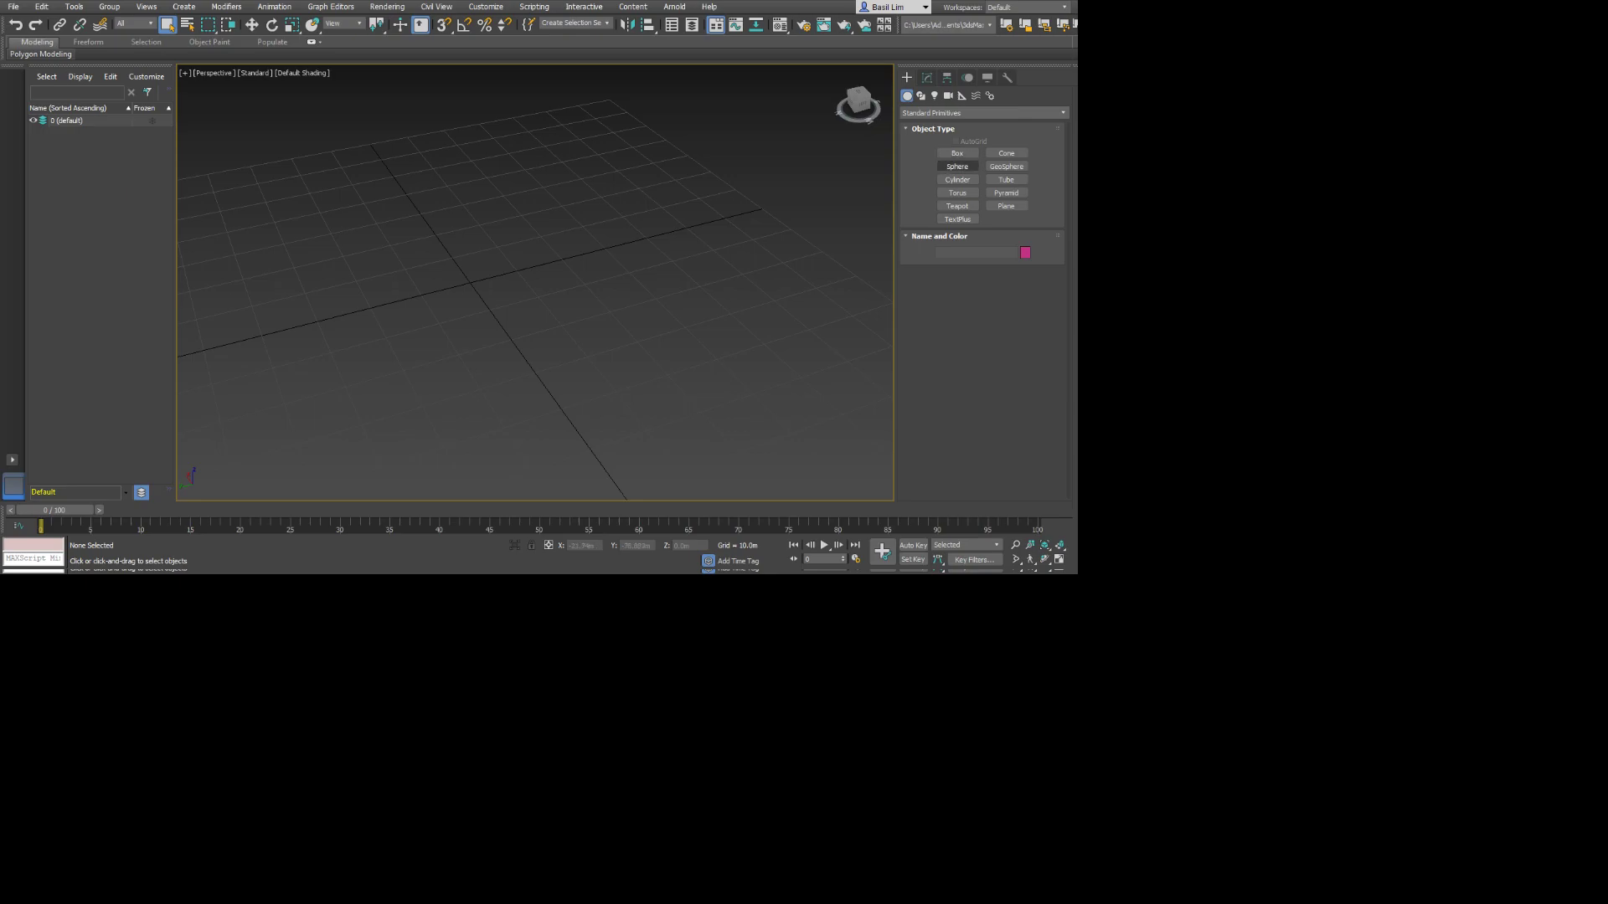
# Create a box about 30 m high near the centre of the grid, and enlarge its length and width.
pyautogui.click(957, 153)
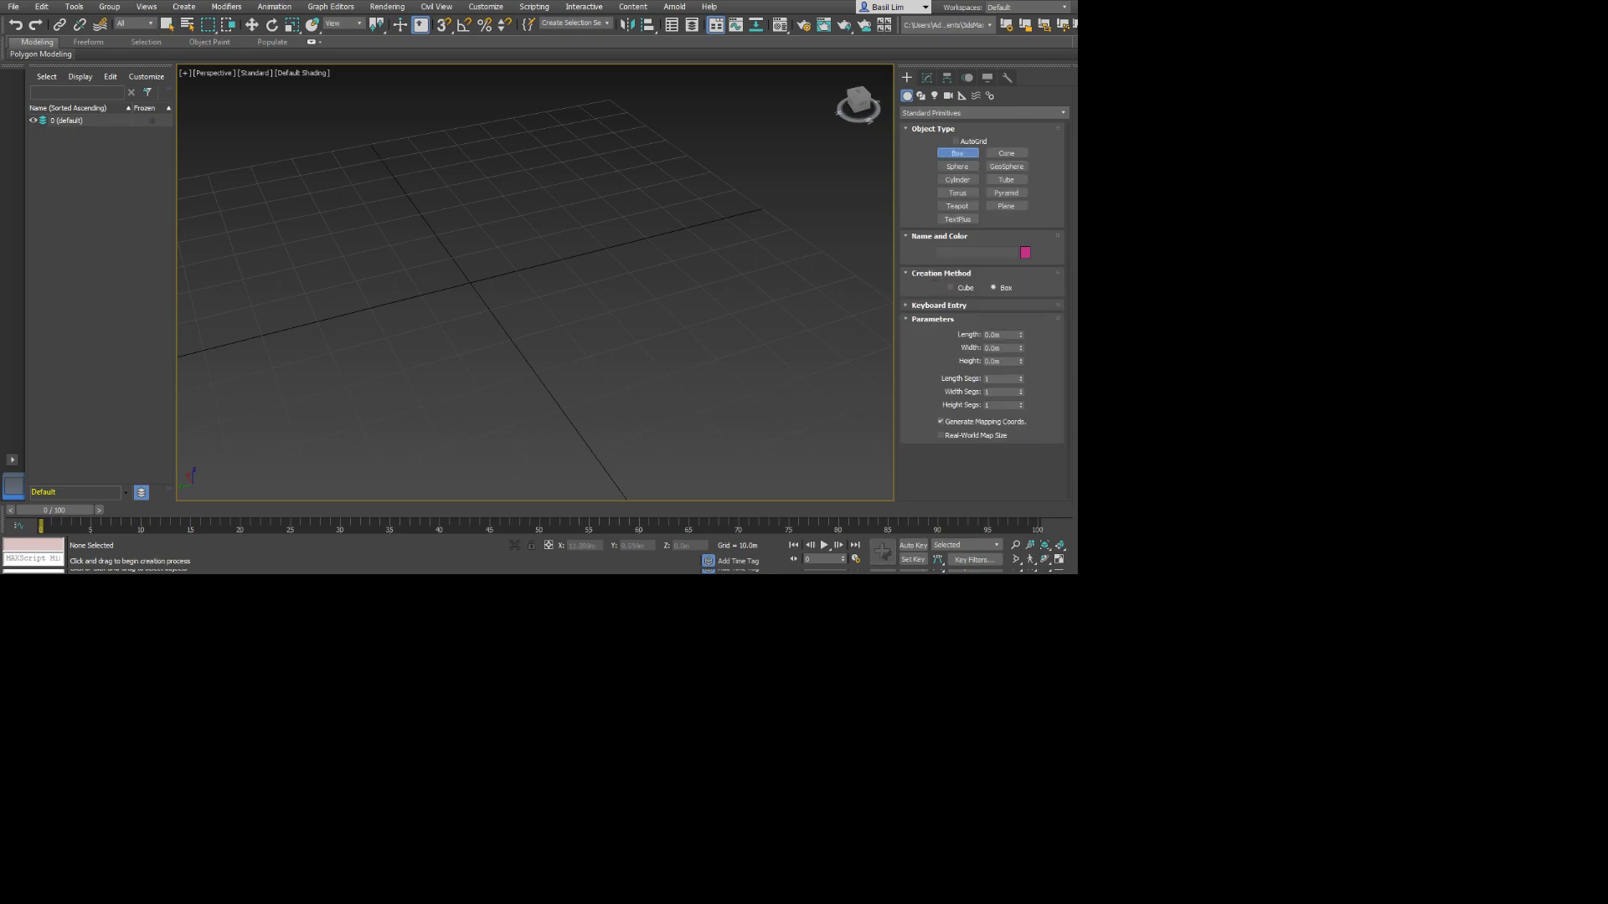
pyautogui.moveTo(404, 266); pyautogui.dragTo(611, 308)
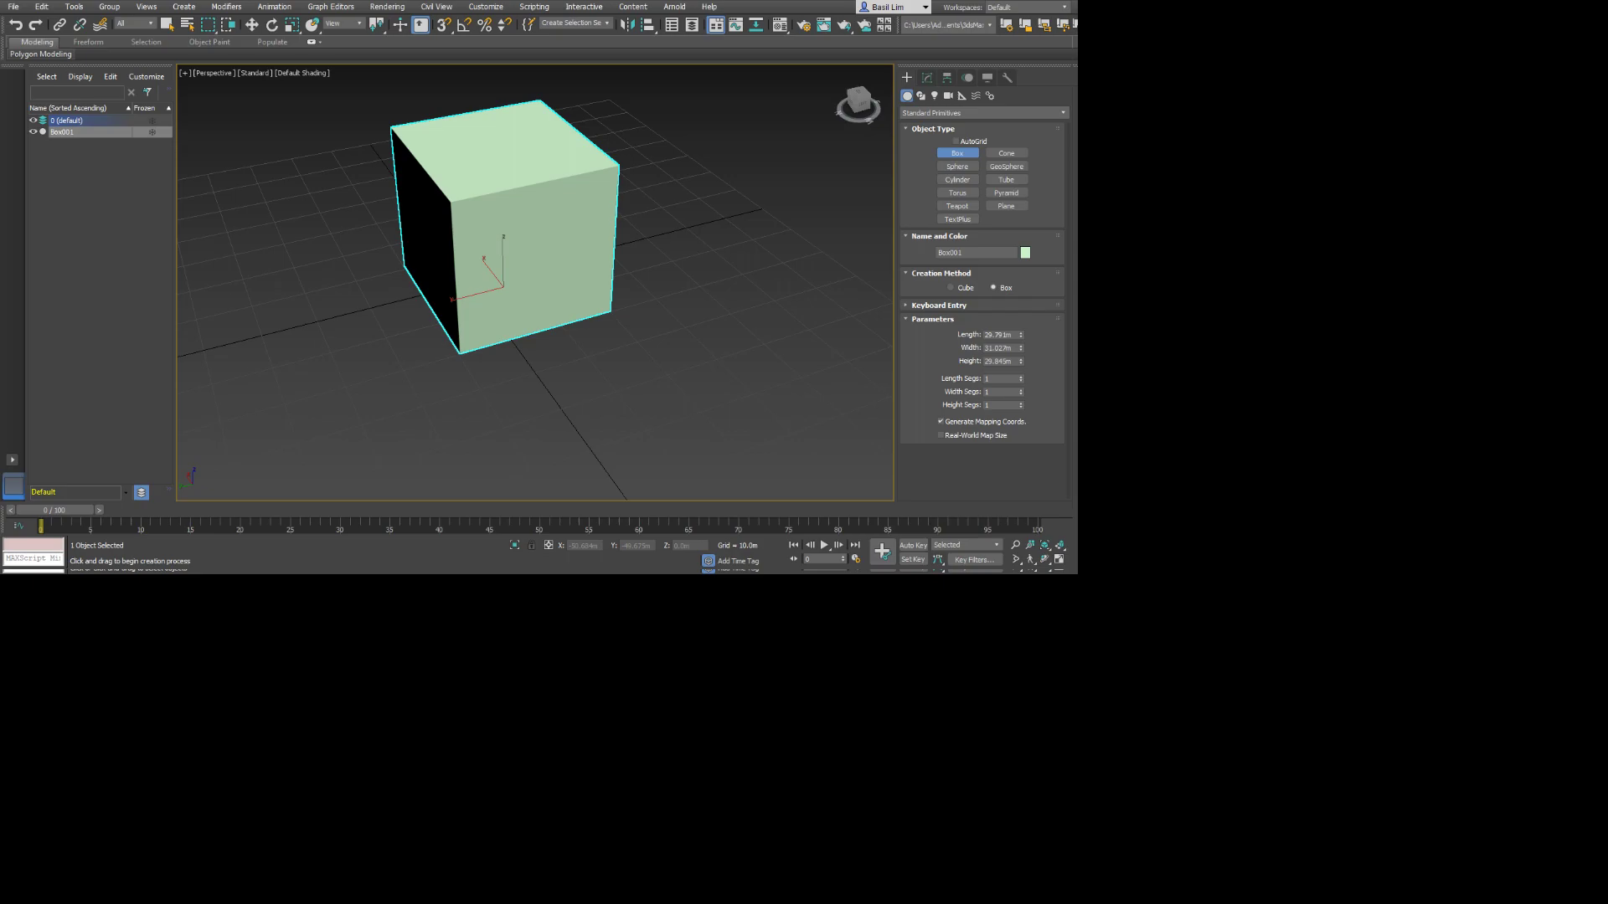
pyautogui.moveTo(1020, 335)
pyautogui.mouseDown()
pyautogui.moveTo(1020, 300)
pyautogui.moveTo(1020, 335)
pyautogui.mouseUp()
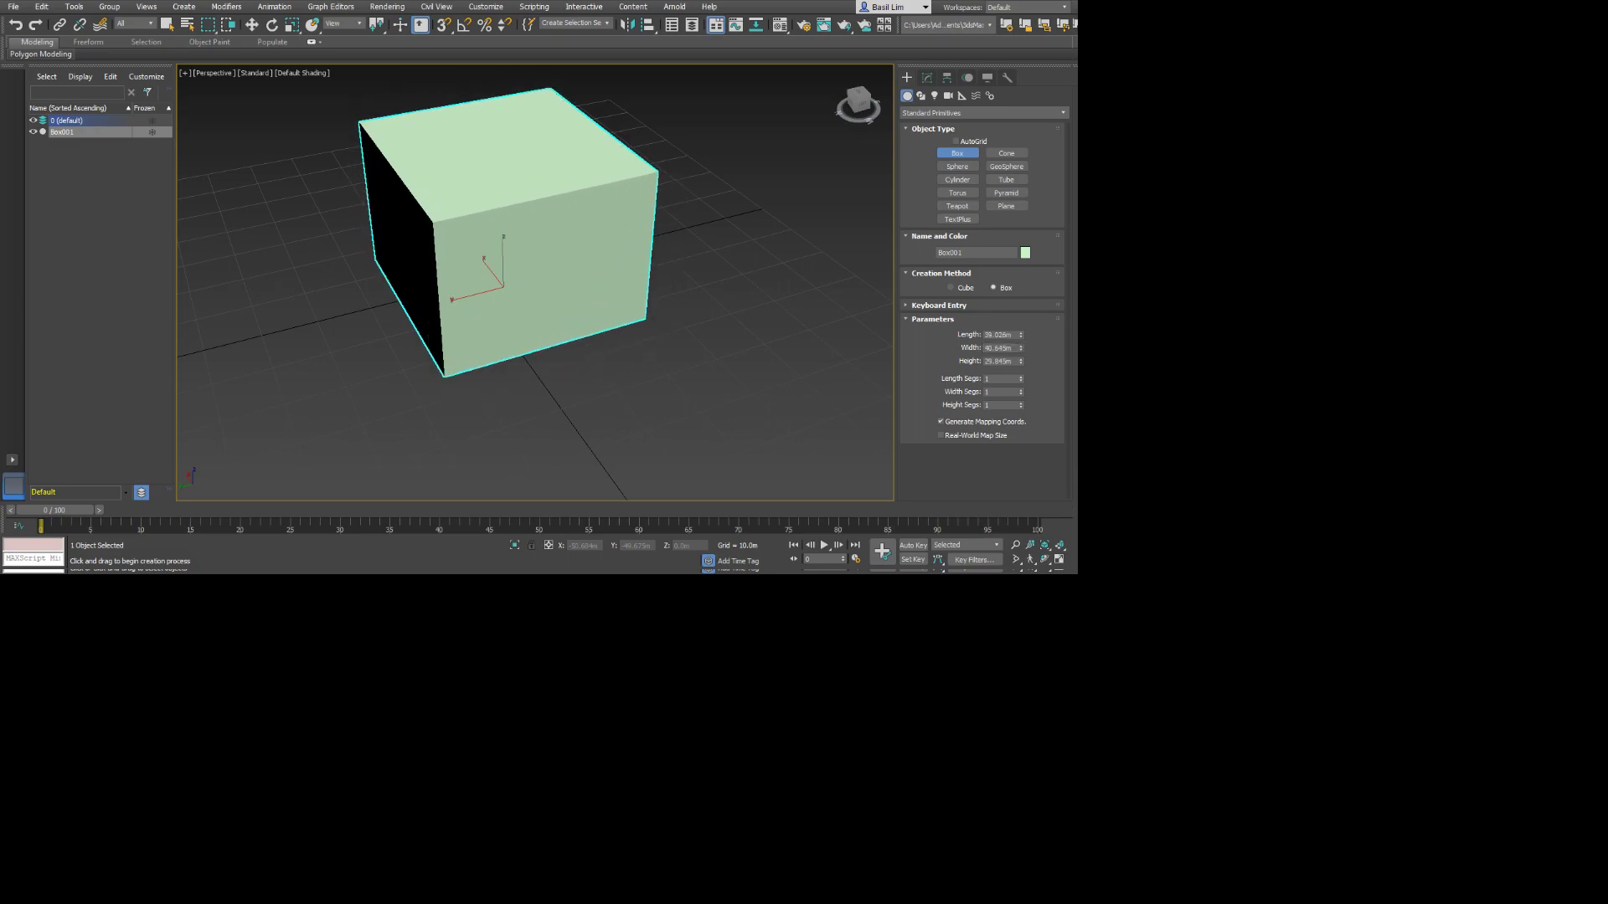
# Set the box's length, width and height to 40 m each.
pyautogui.doubleClick(998, 335)
pyautogui.write('40')
pyautogui.press('Tab')
pyautogui.write('40')
pyautogui.press('Tab')
pyautogui.write('40')
pyautogui.press('Return')
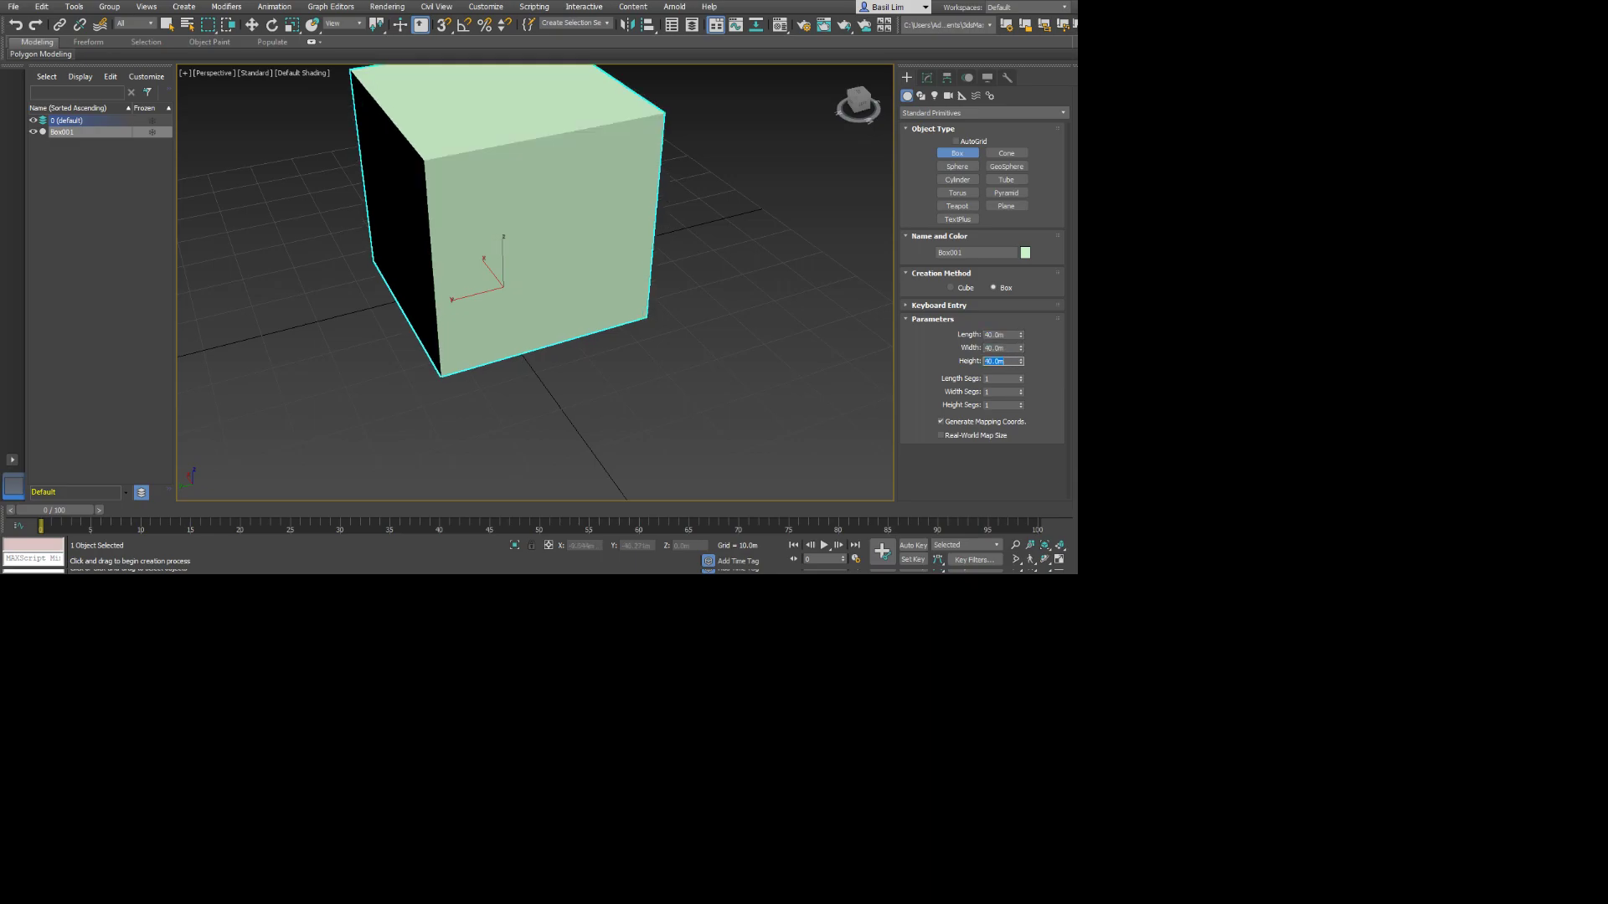
# Create a sphere slightly smaller than the box on the grid, in front of the box and to its right.
pyautogui.scroll(-3, 578, 218)
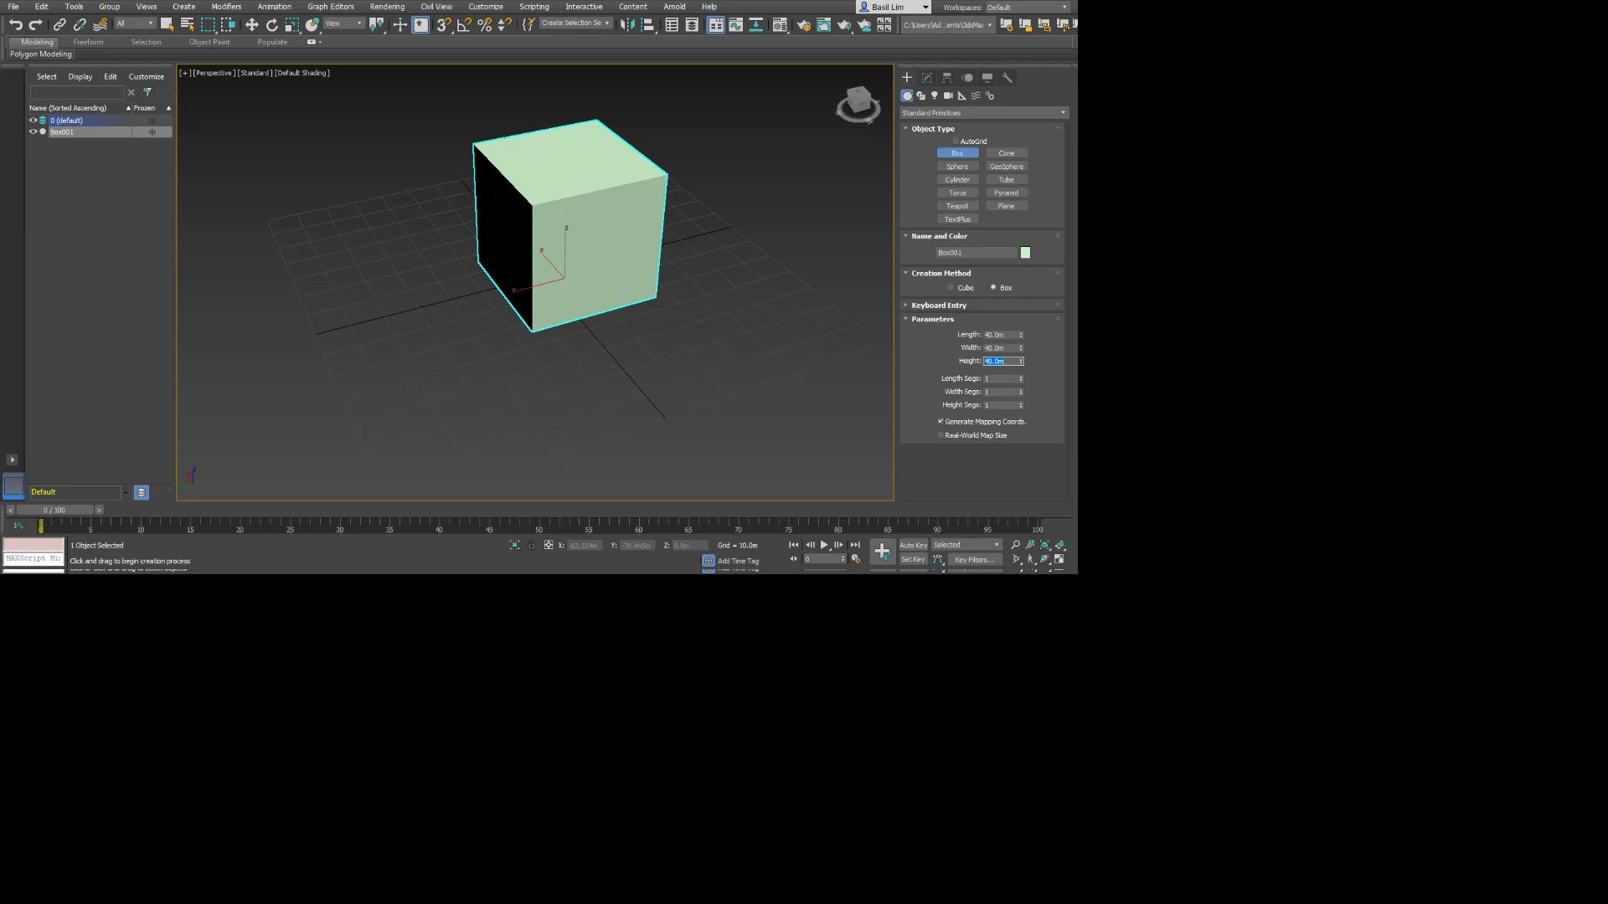
pyautogui.keyDown('alt'); pyautogui.moveTo(578, 327); pyautogui.dragTo(511, 326, button='middle'); pyautogui.keyUp('alt')
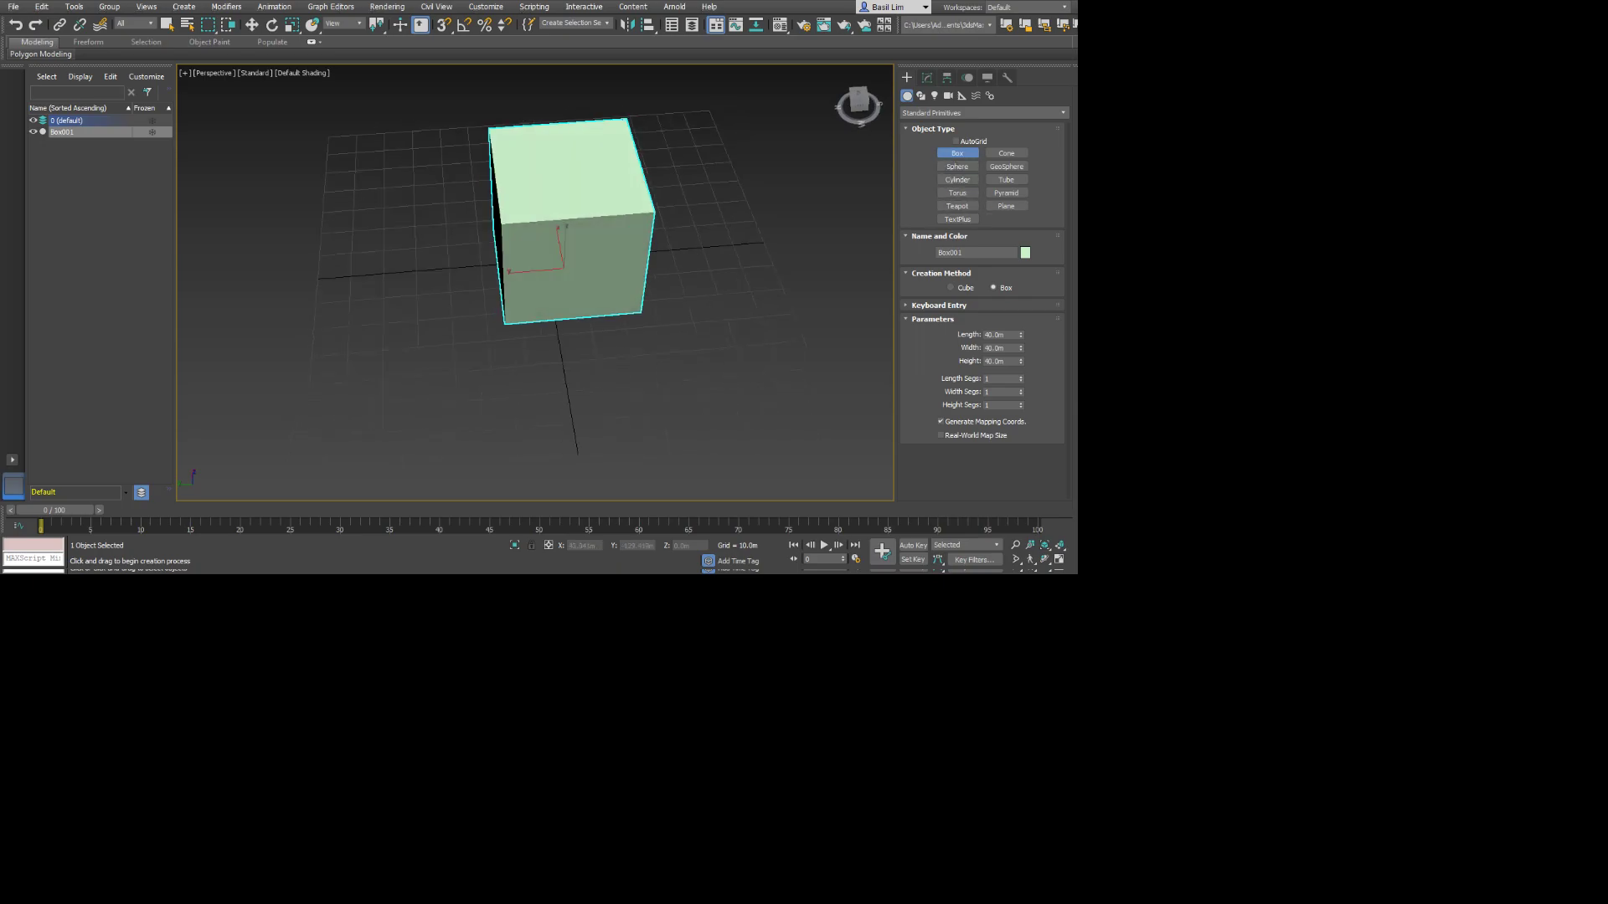
pyautogui.click(957, 165)
pyautogui.moveTo(740, 324); pyautogui.dragTo(809, 328)
# Create a cylinder about 46 m high to the left of the box.
pyautogui.click(958, 180)
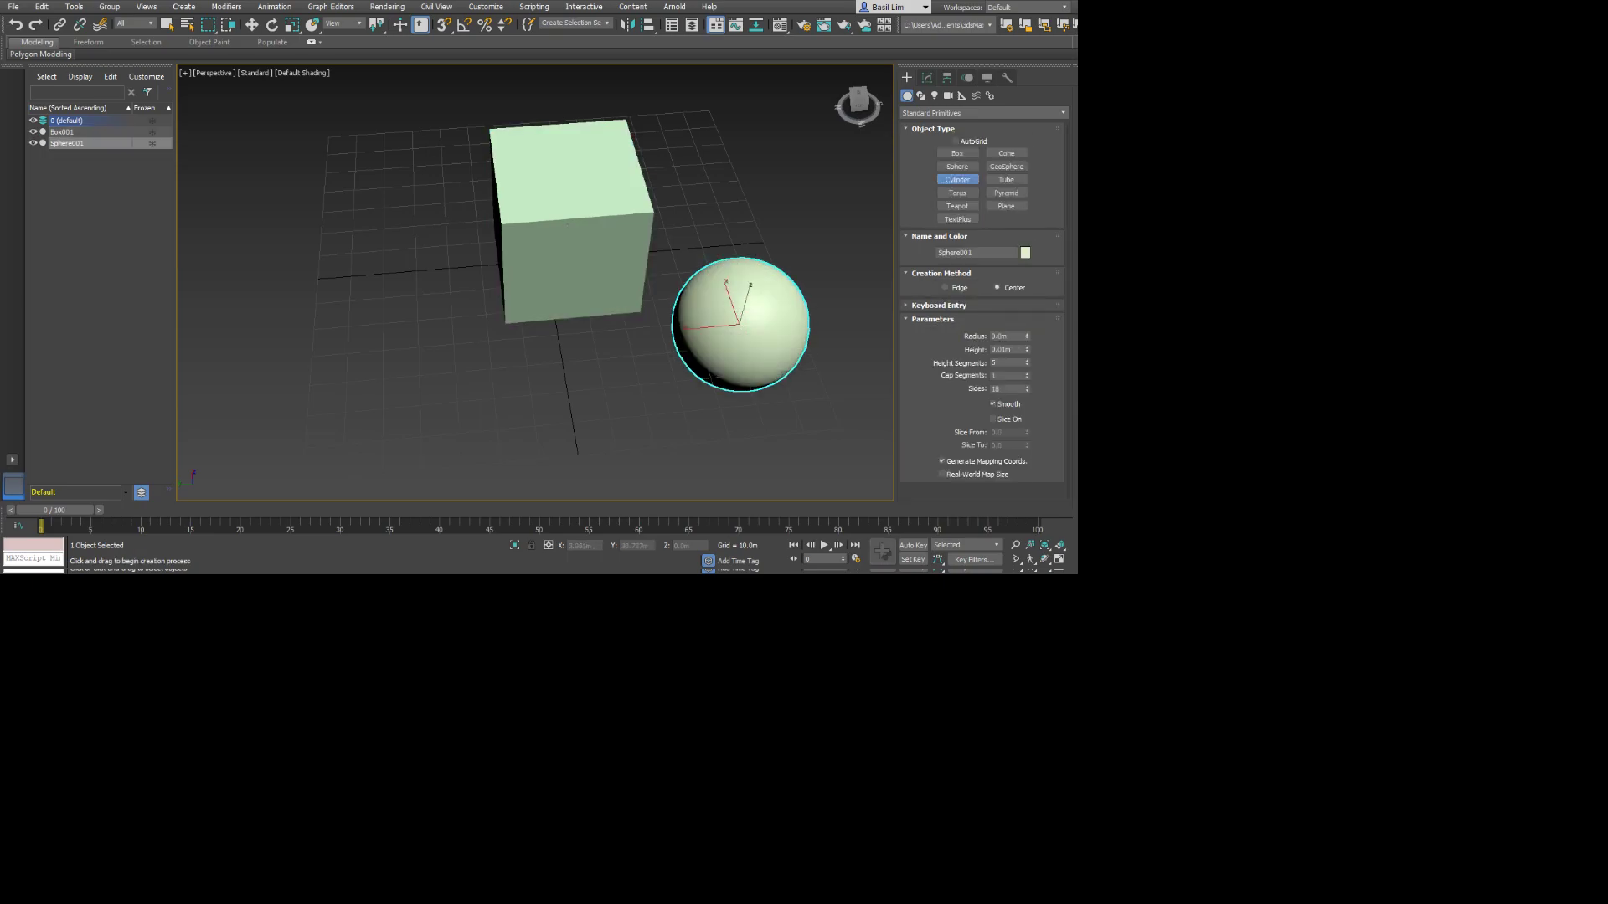
pyautogui.moveTo(379, 260); pyautogui.dragTo(469, 276)
pyautogui.click(460, 178)
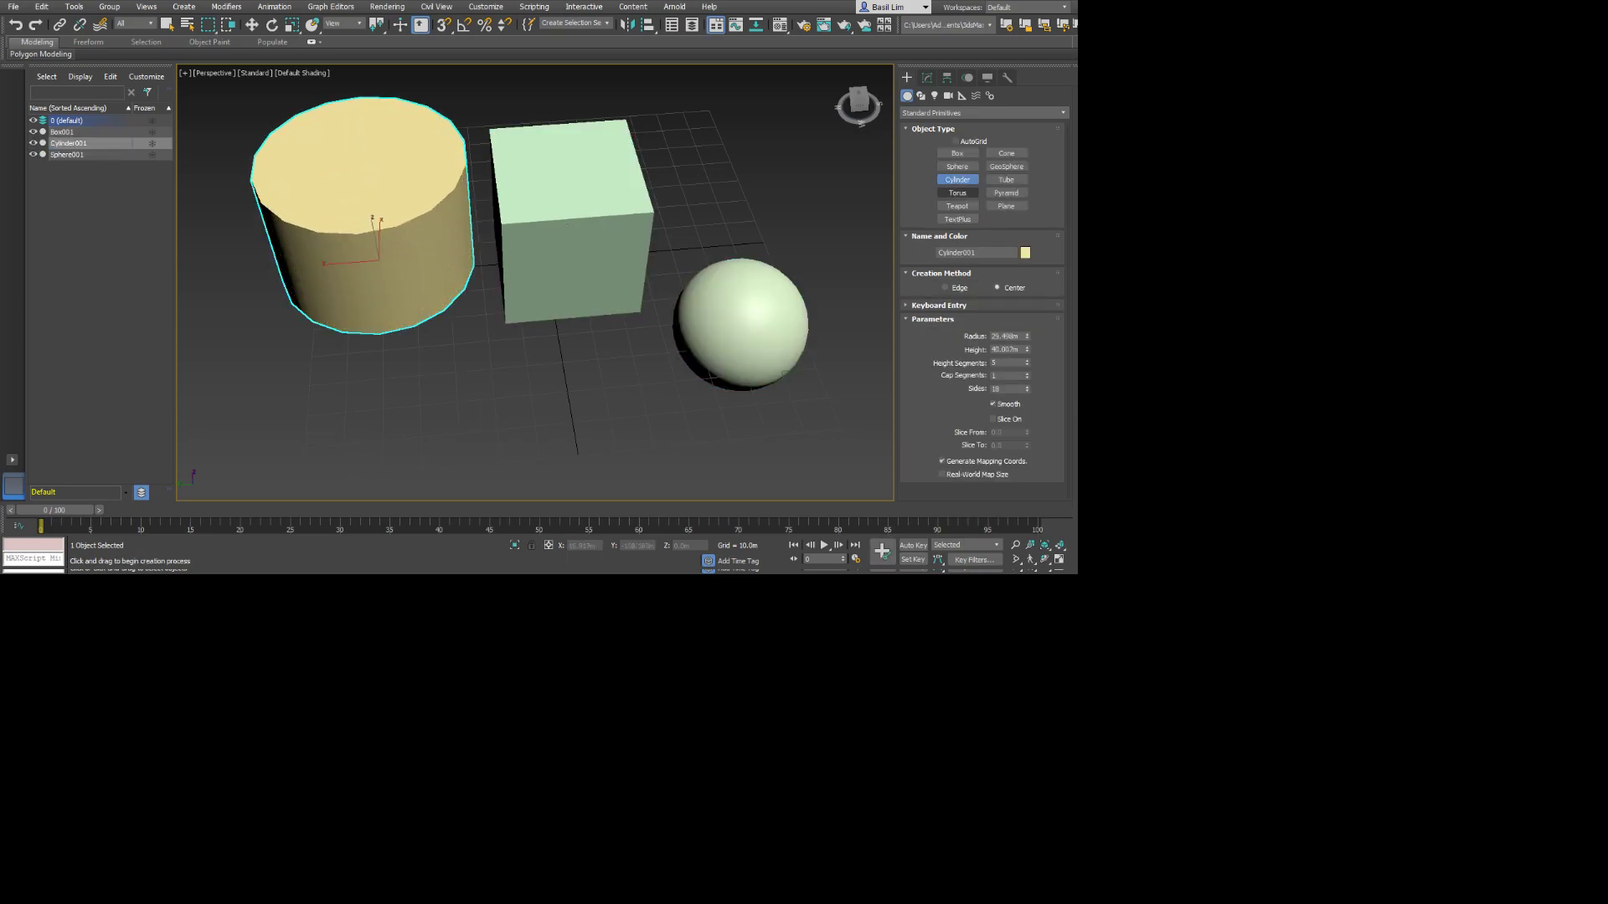
# Create a torus with radii of about 34 m and 11 m behind the sphere, to the right of the box.
pyautogui.click(957, 192)
pyautogui.moveTo(697, 174); pyautogui.dragTo(758, 188)
pyautogui.click(737, 180)
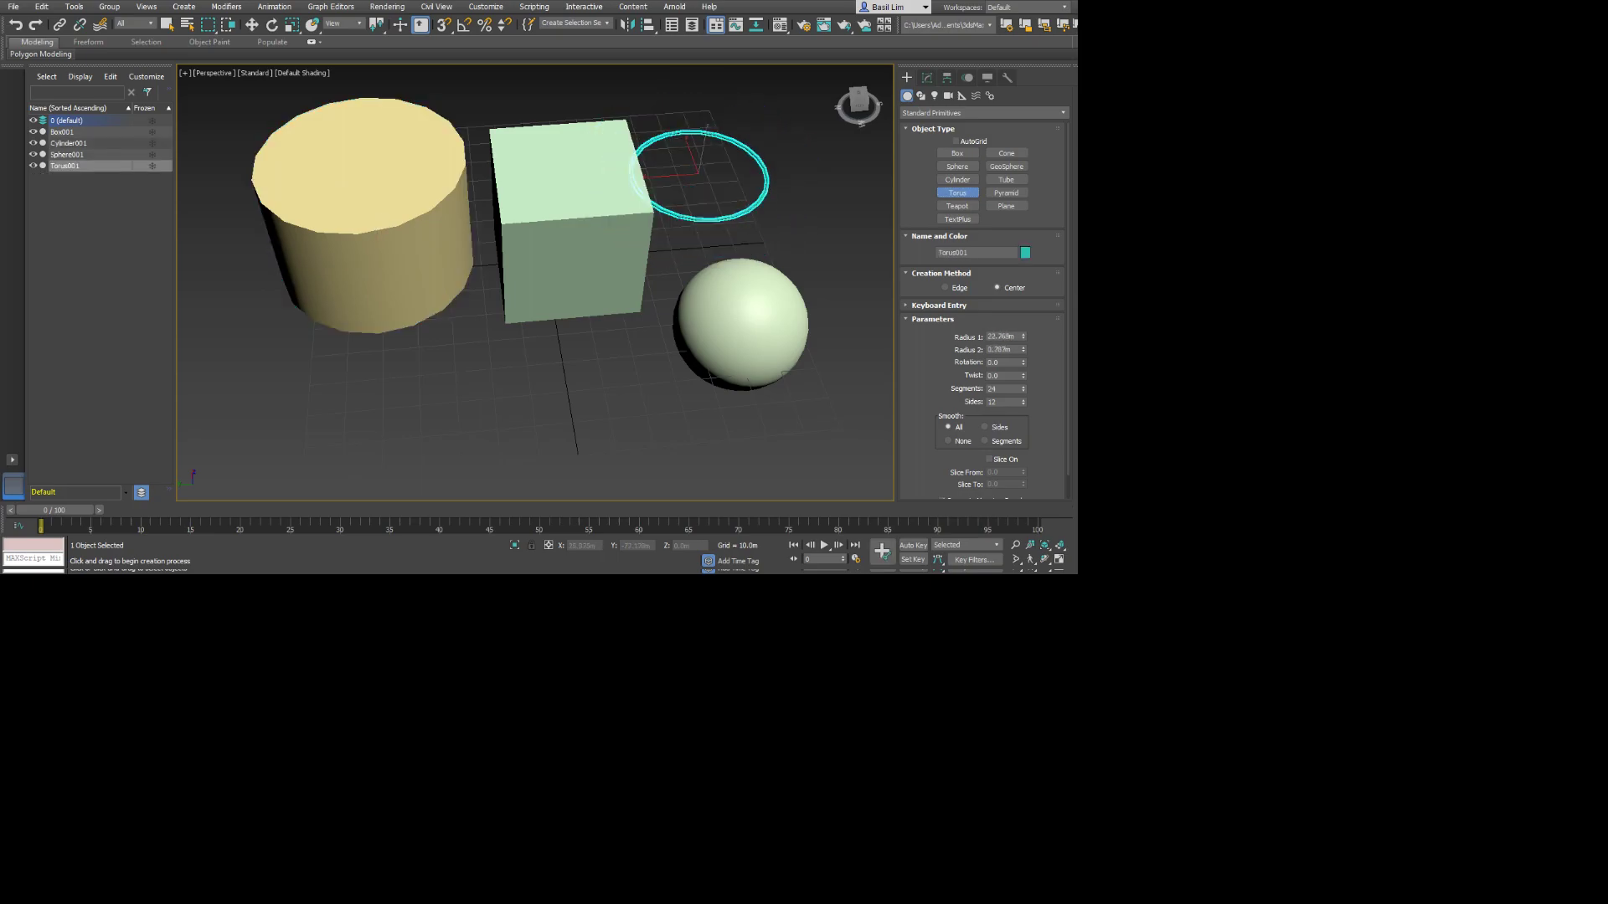
pyautogui.click(829, 180)
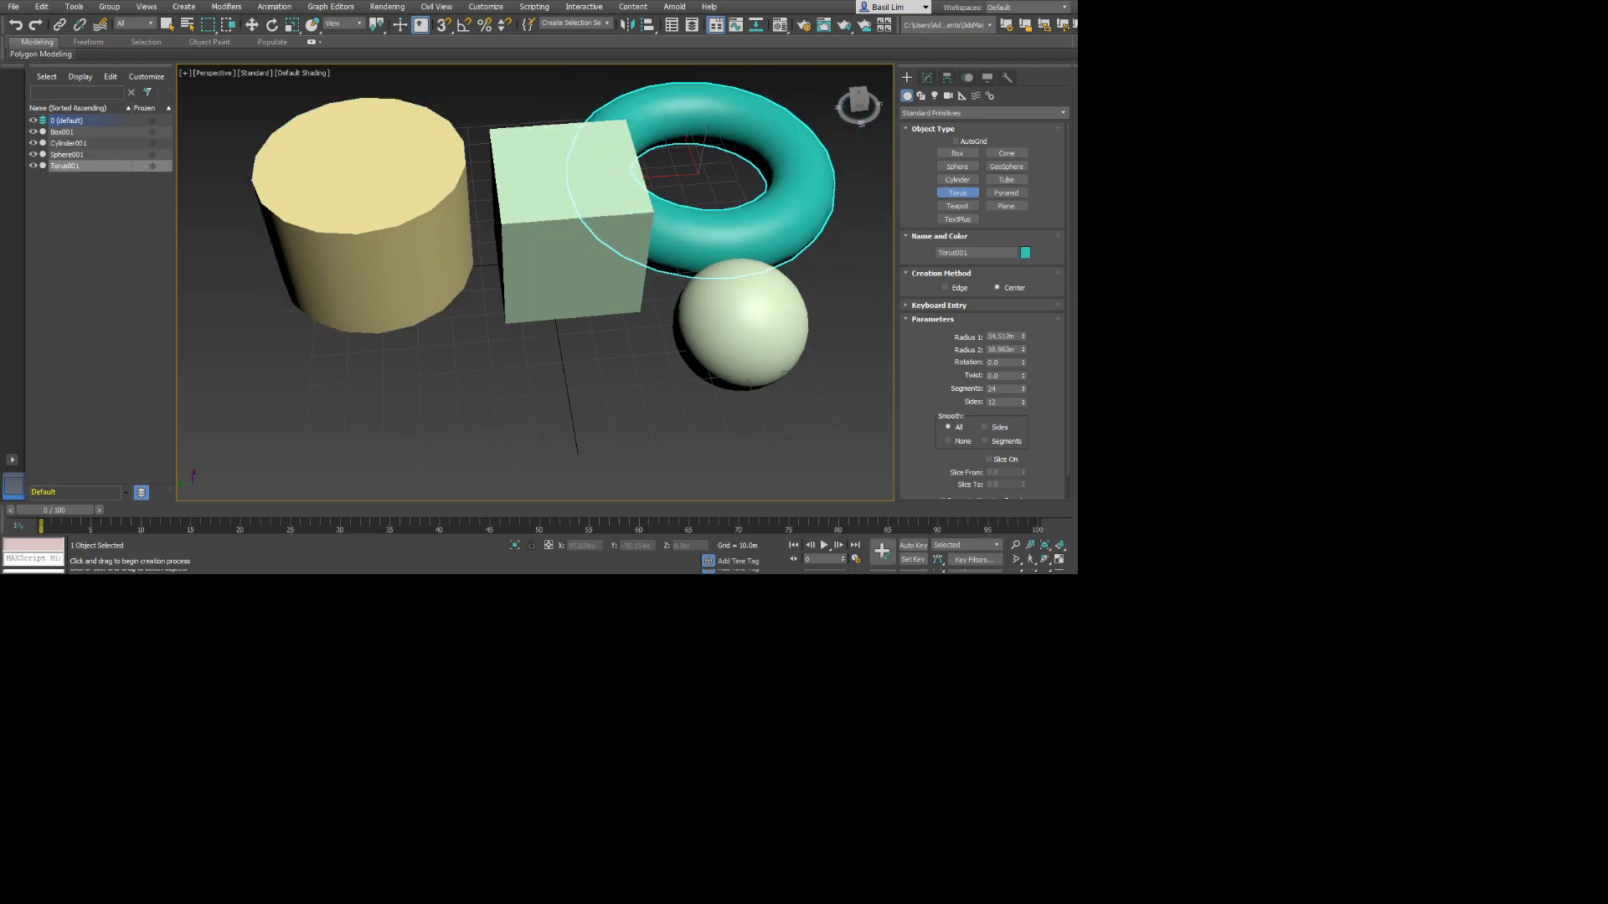
# Create a teapot with a radius of about 16 m in front of the box, and delete it.
pyautogui.moveTo(536, 285); pyautogui.dragTo(461, 295, button='middle')
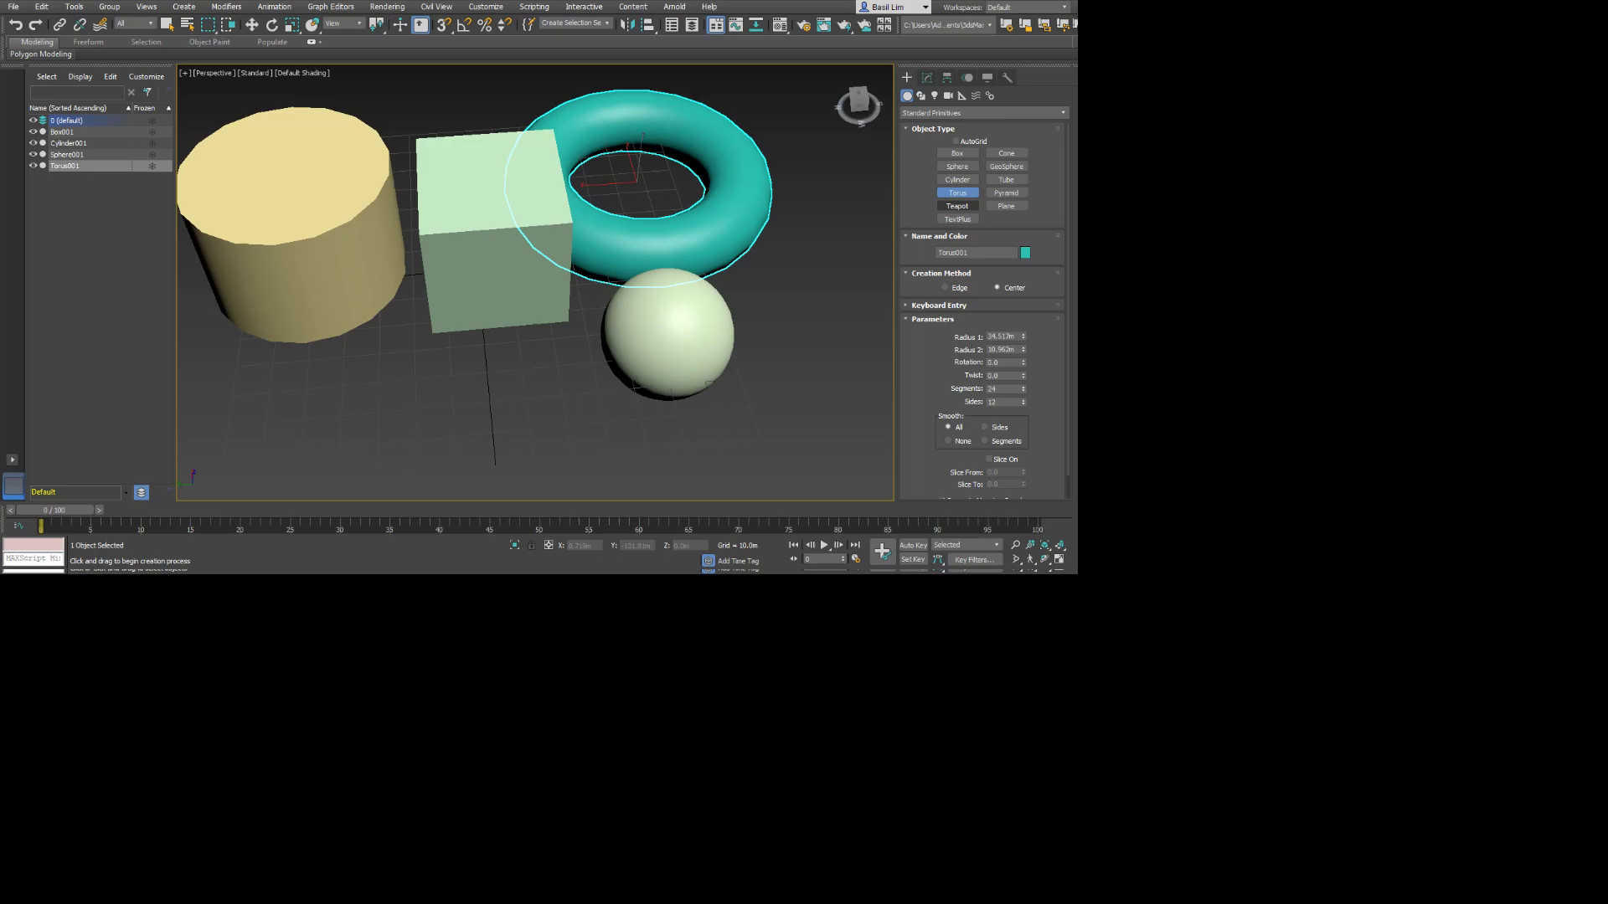
pyautogui.click(957, 206)
pyautogui.moveTo(435, 378); pyautogui.dragTo(493, 383)
pyautogui.keyDown('alt'); pyautogui.moveTo(492, 383); pyautogui.dragTo(563, 332, button='middle'); pyautogui.keyUp('alt')
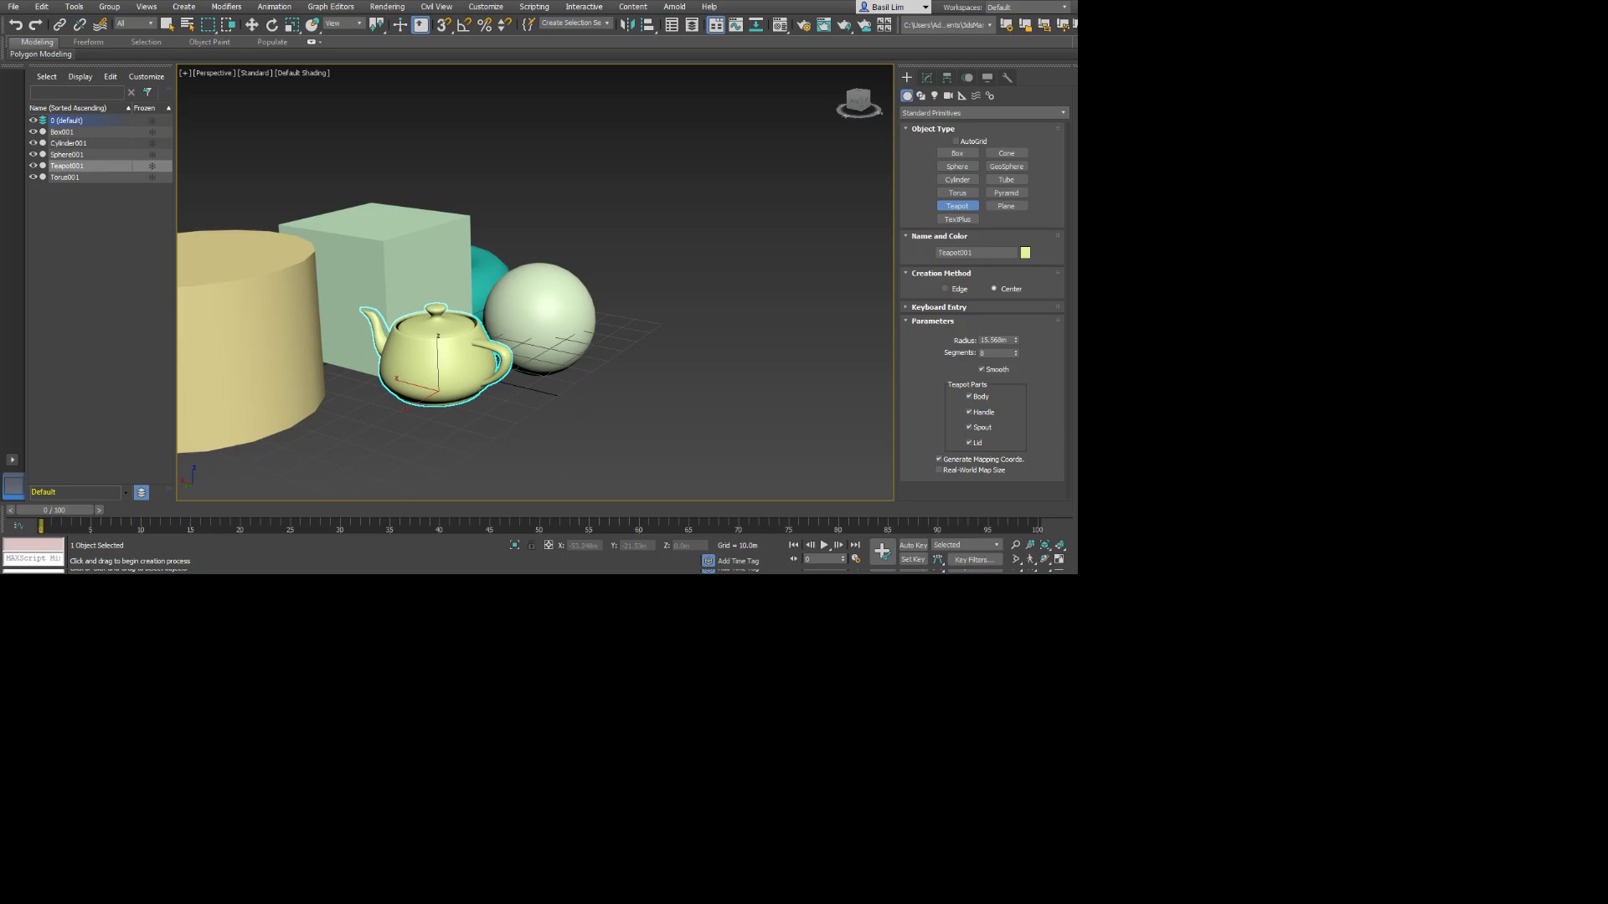
pyautogui.press('Delete')
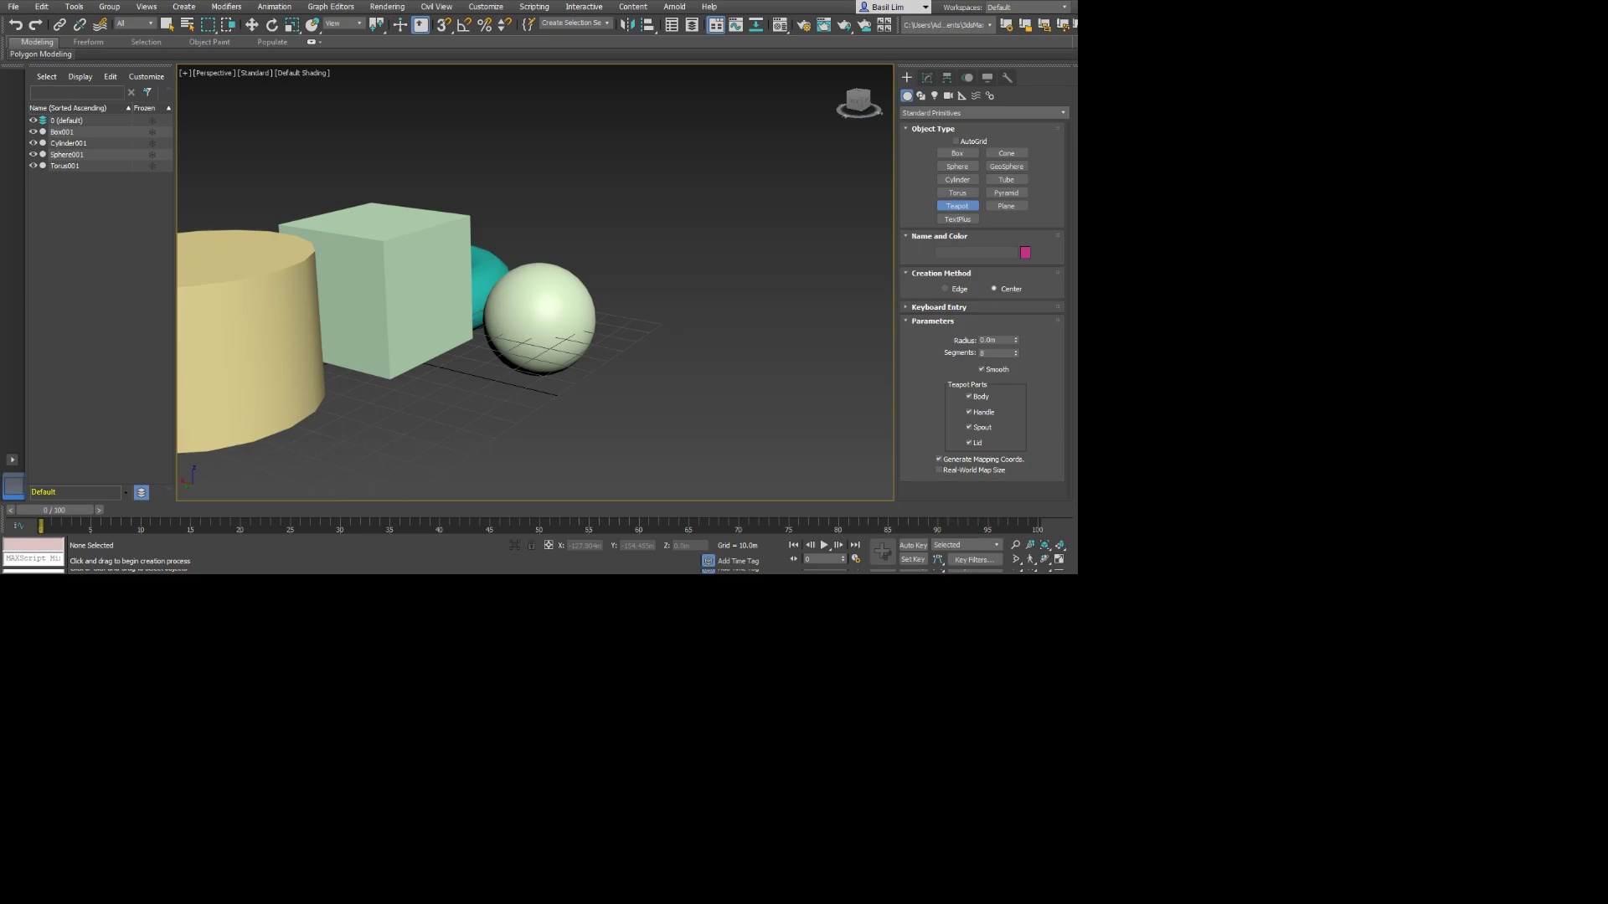
# Compare the Perspective view's shading with and without edged faces, leaving edged faces displayed and object creation ended.
pyautogui.moveTo(653, 276); pyautogui.dragTo(741, 299, button='middle')
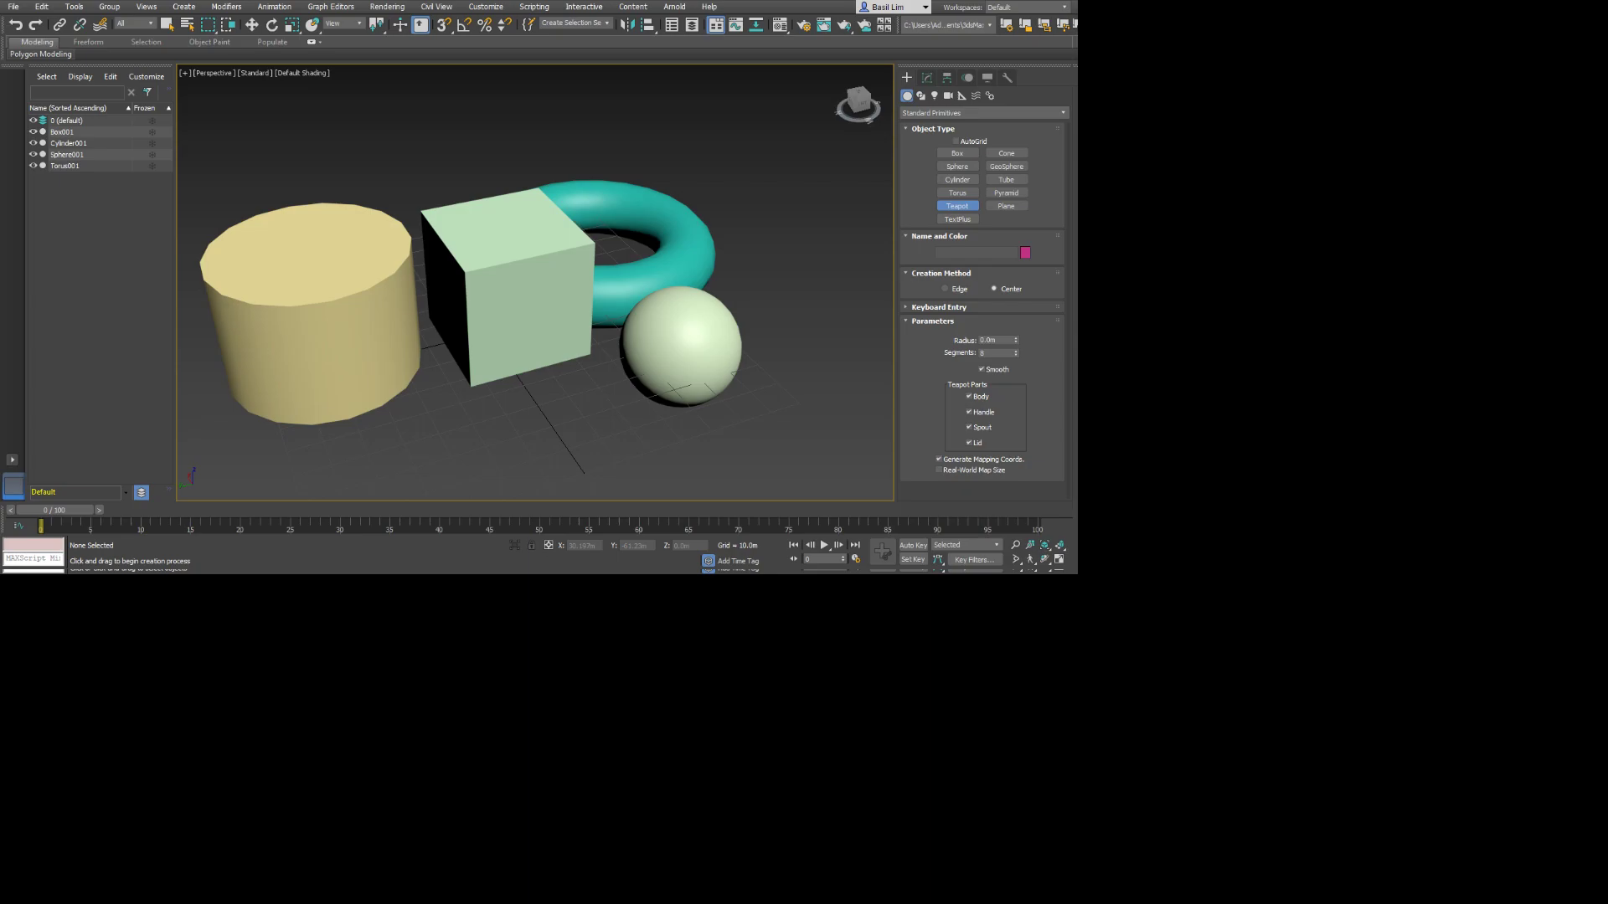
pyautogui.press('F4')
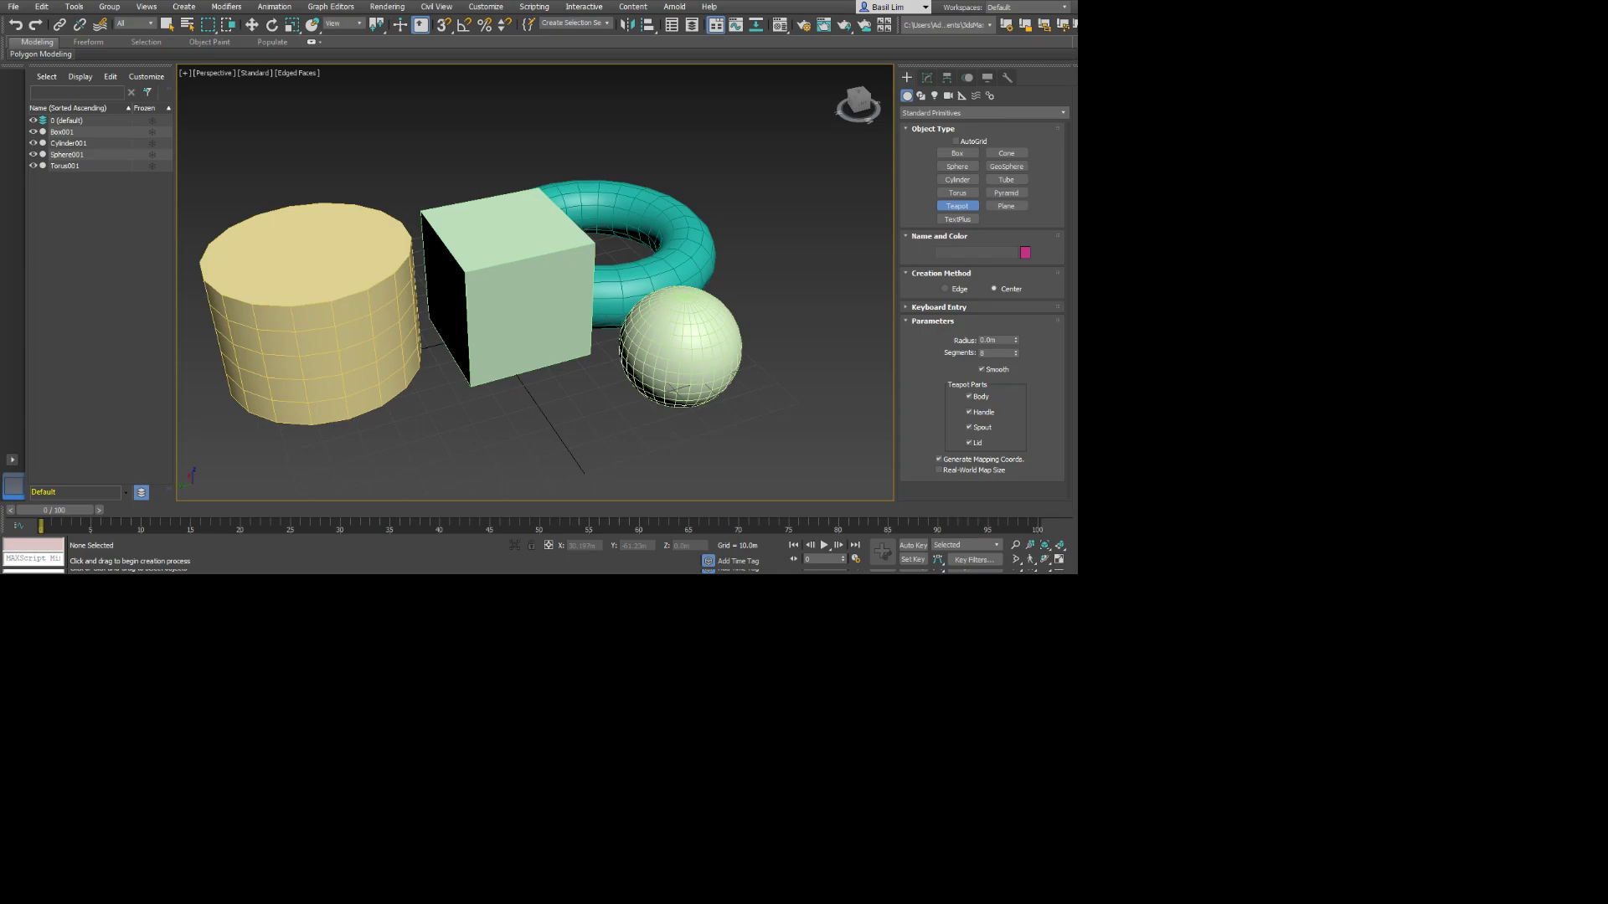
pyautogui.press('F4')
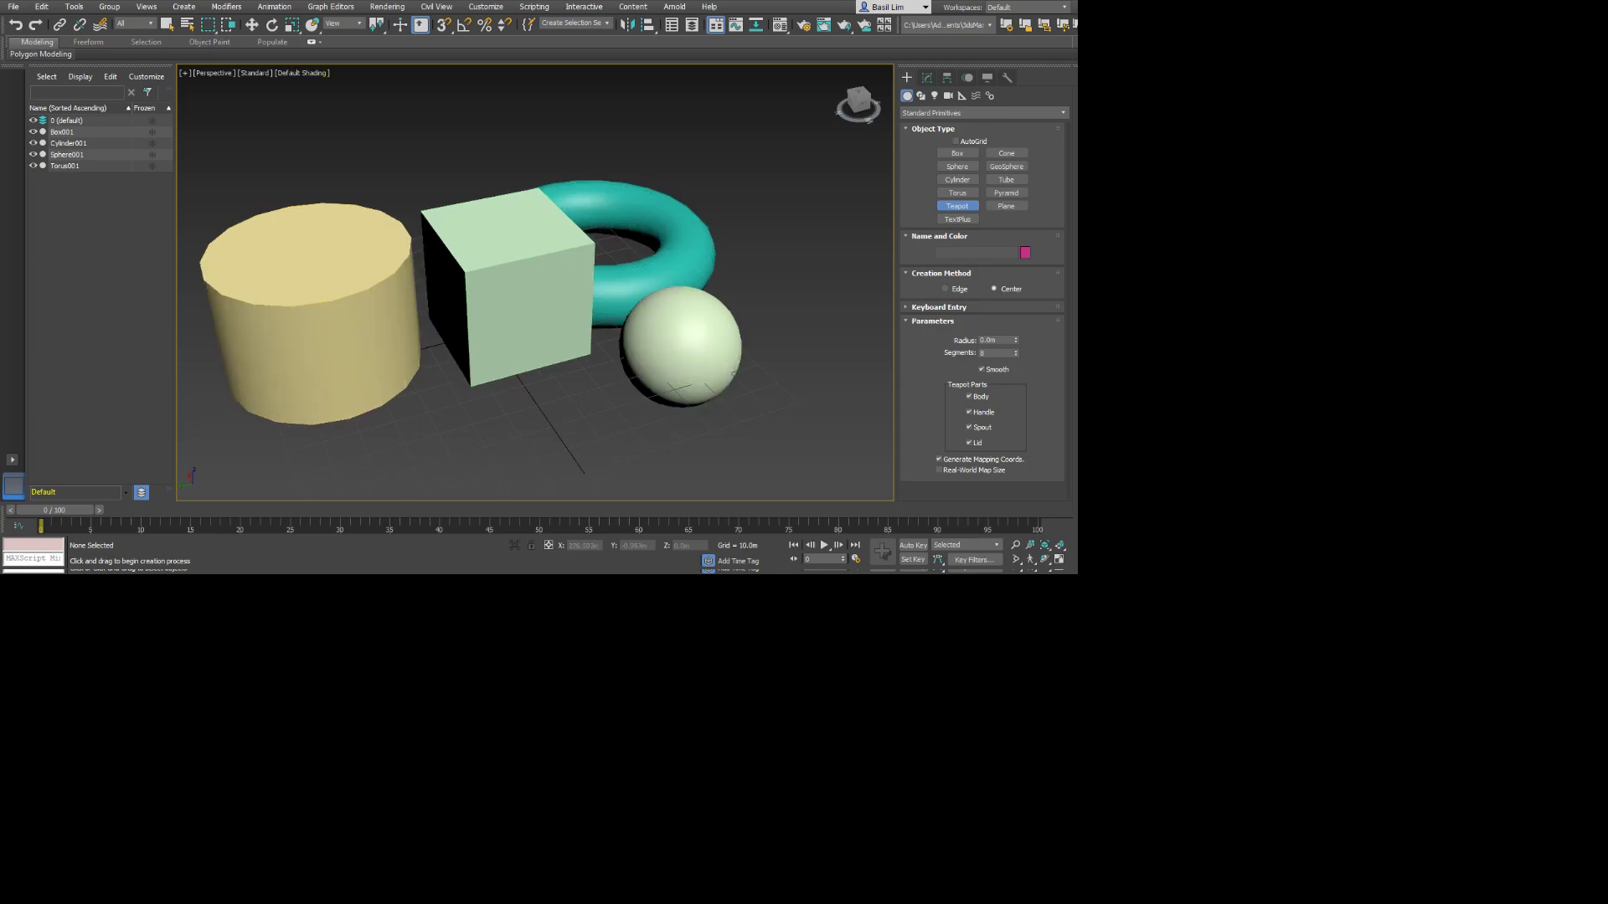
pyautogui.press('F4')
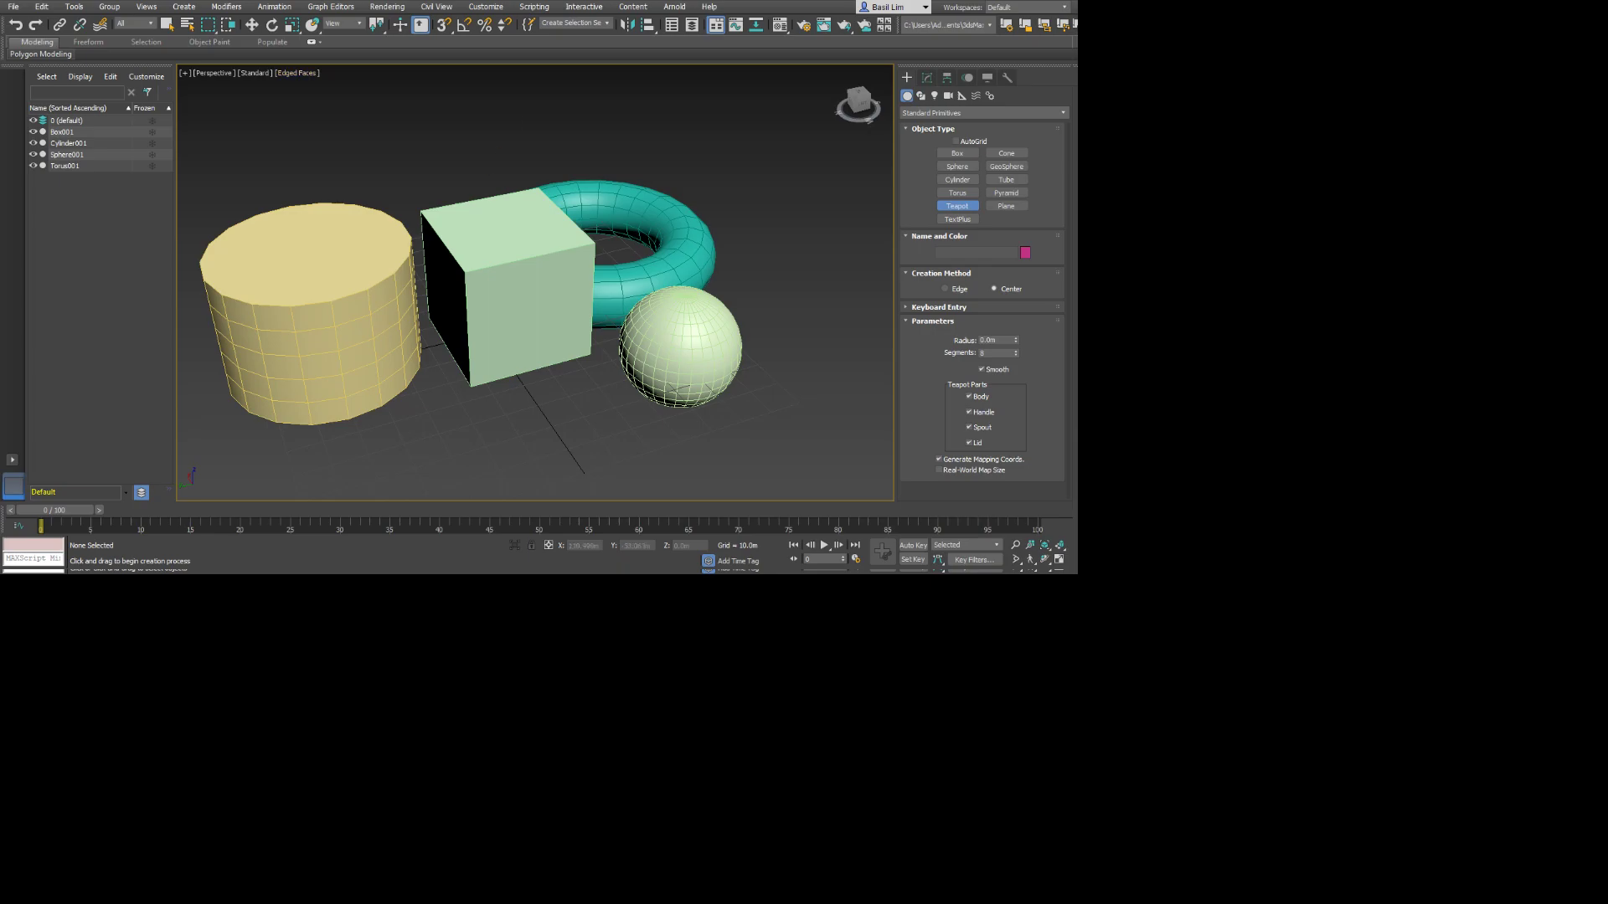
pyautogui.keyDown('alt'); pyautogui.moveTo(774, 281); pyautogui.dragTo(728, 346, button='middle'); pyautogui.keyUp('alt')
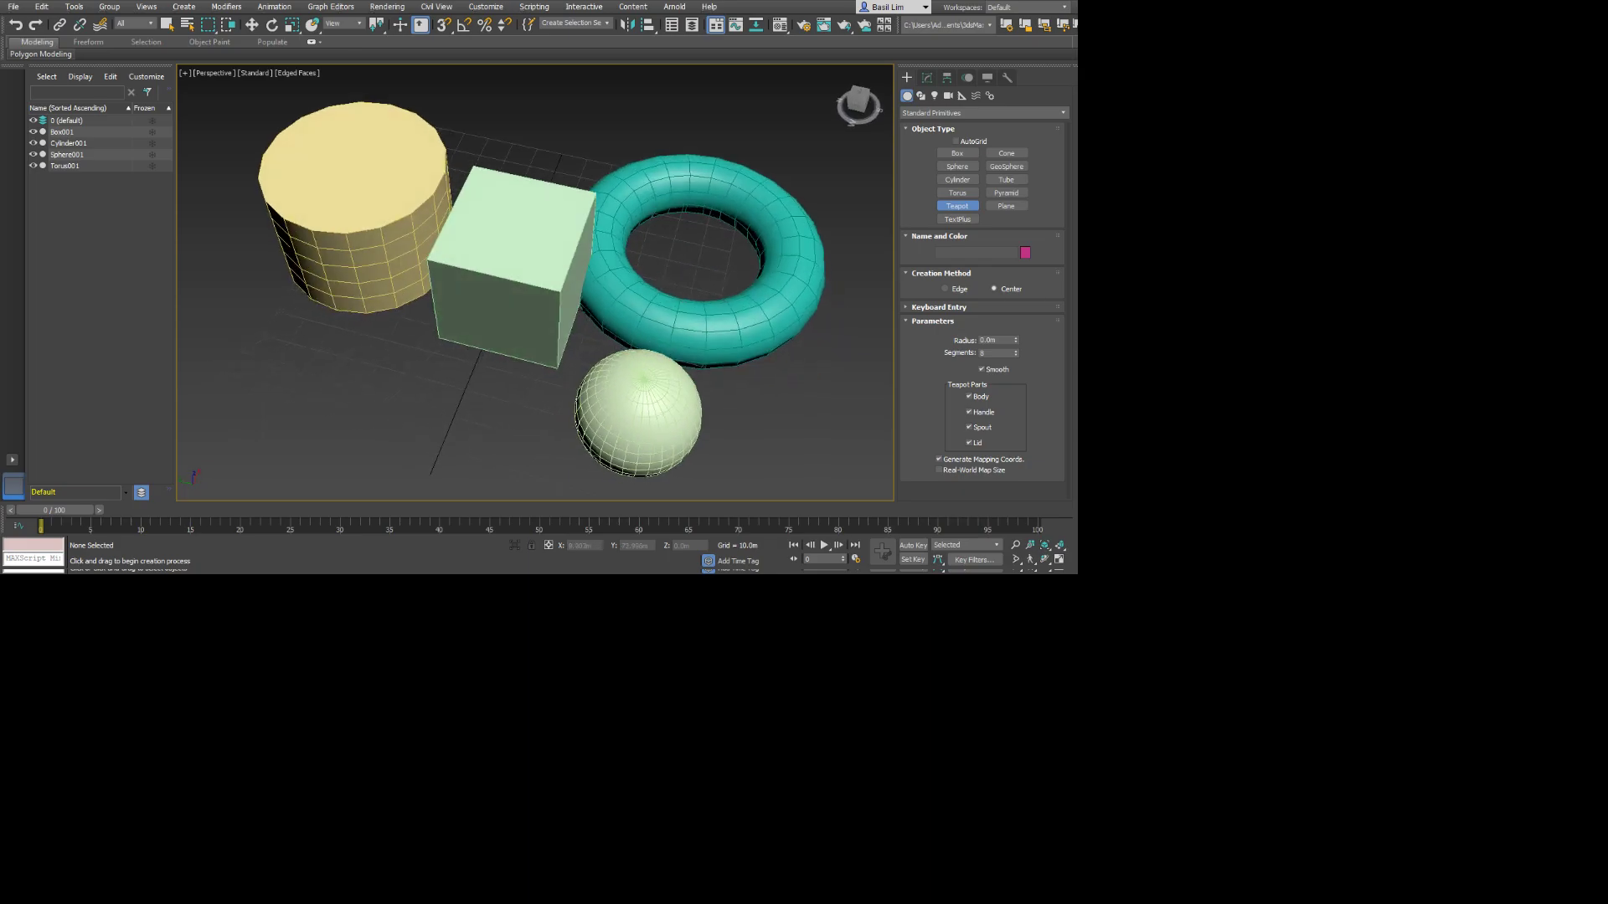
pyautogui.press('q')
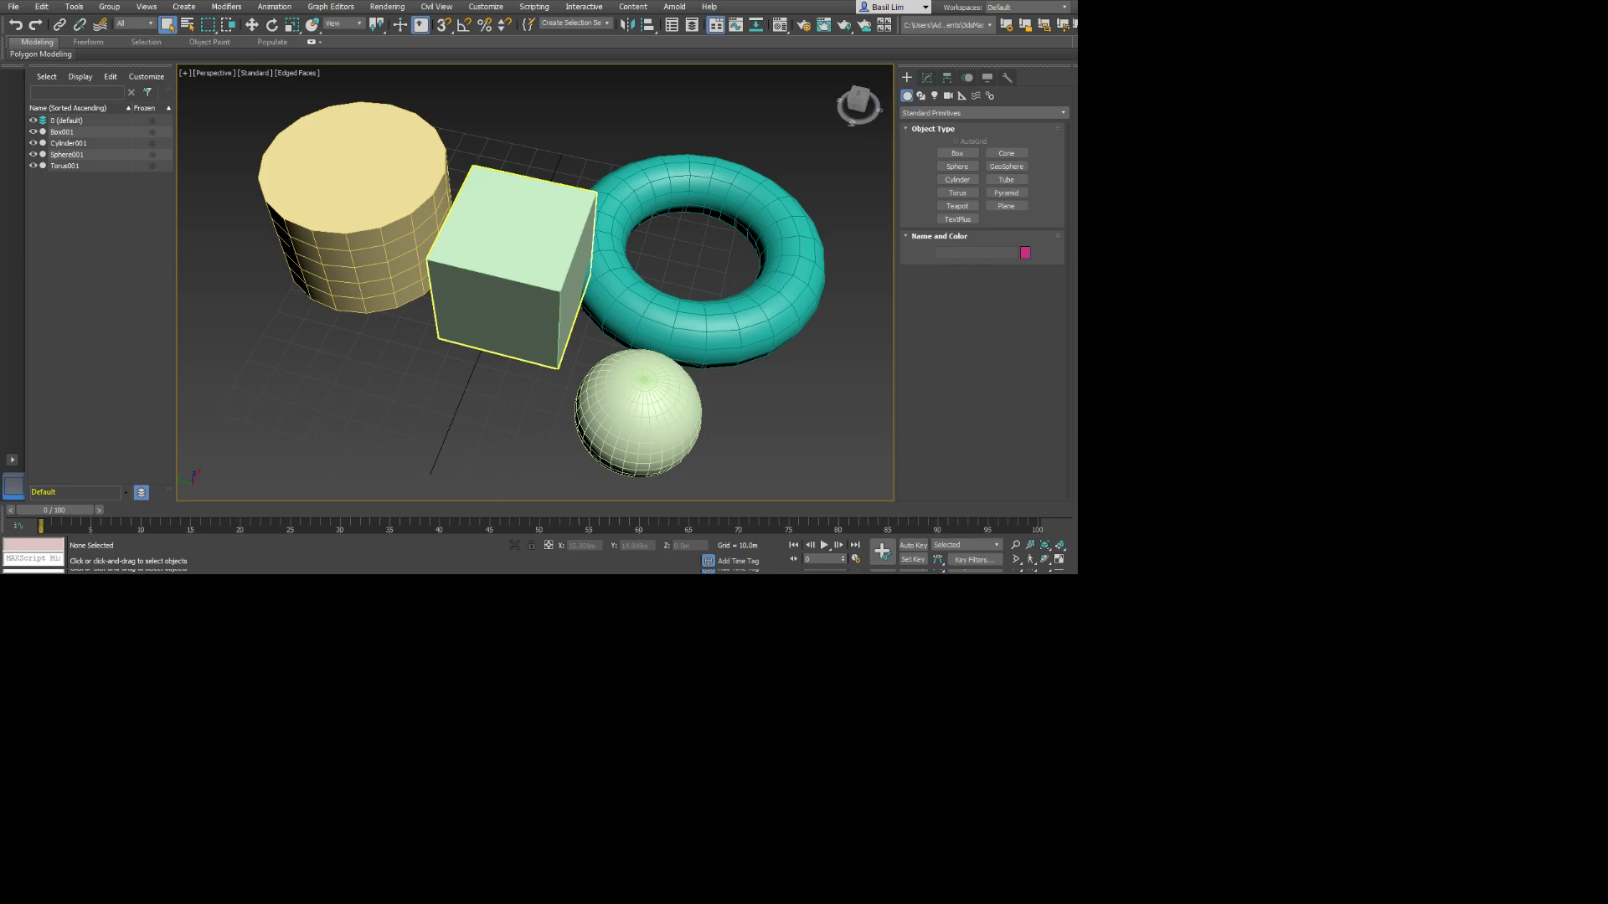
pyautogui.press('F4')
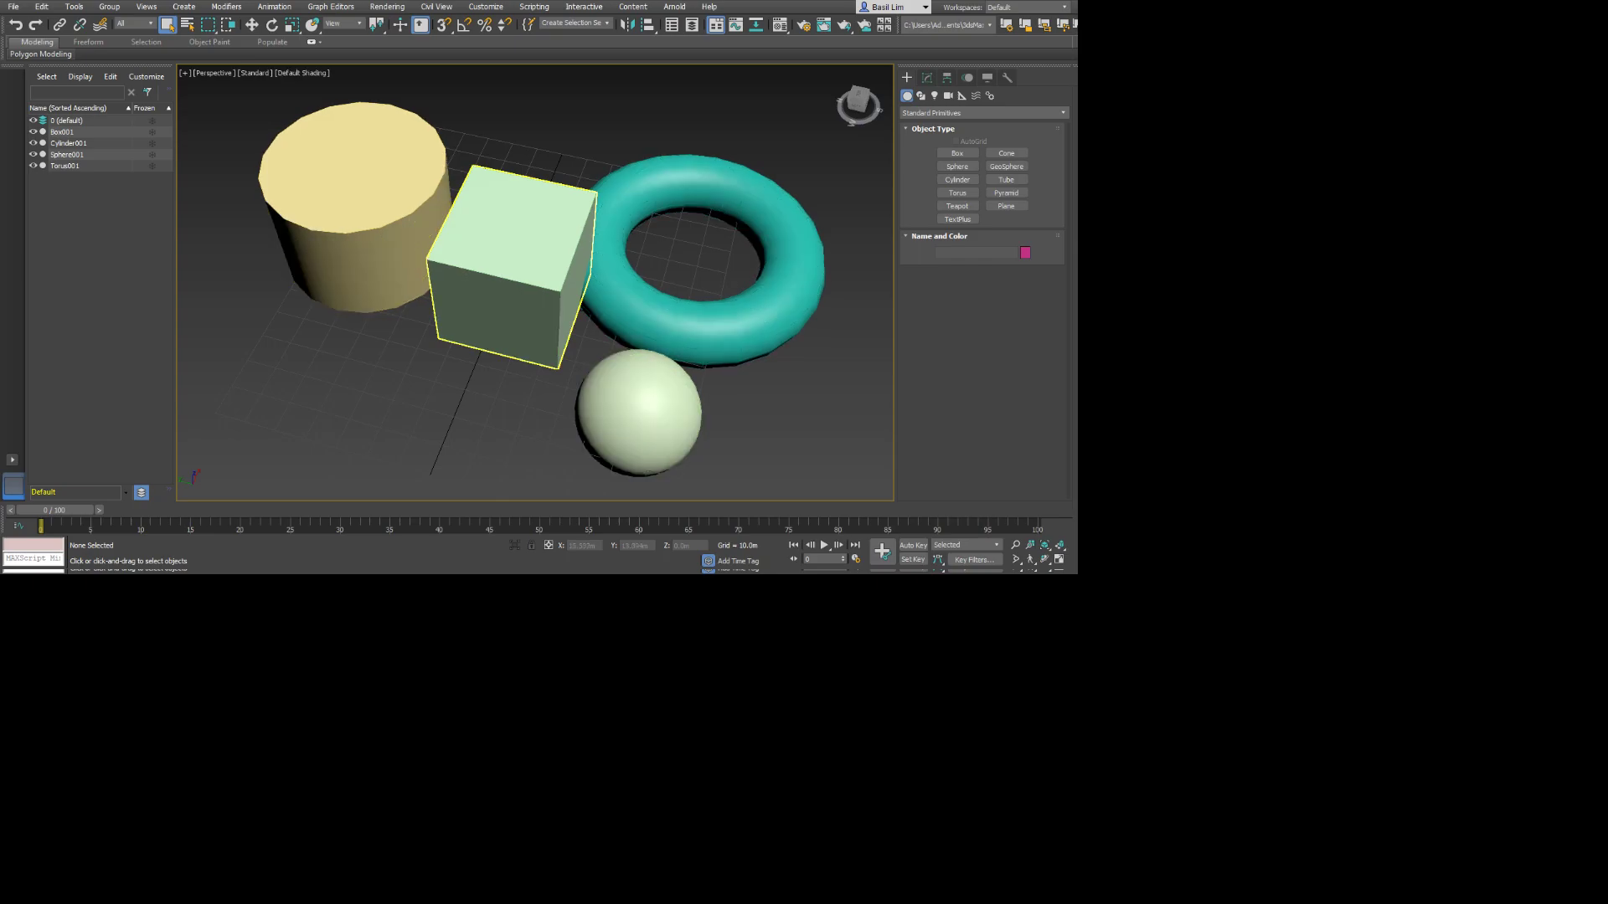
pyautogui.press('F4')
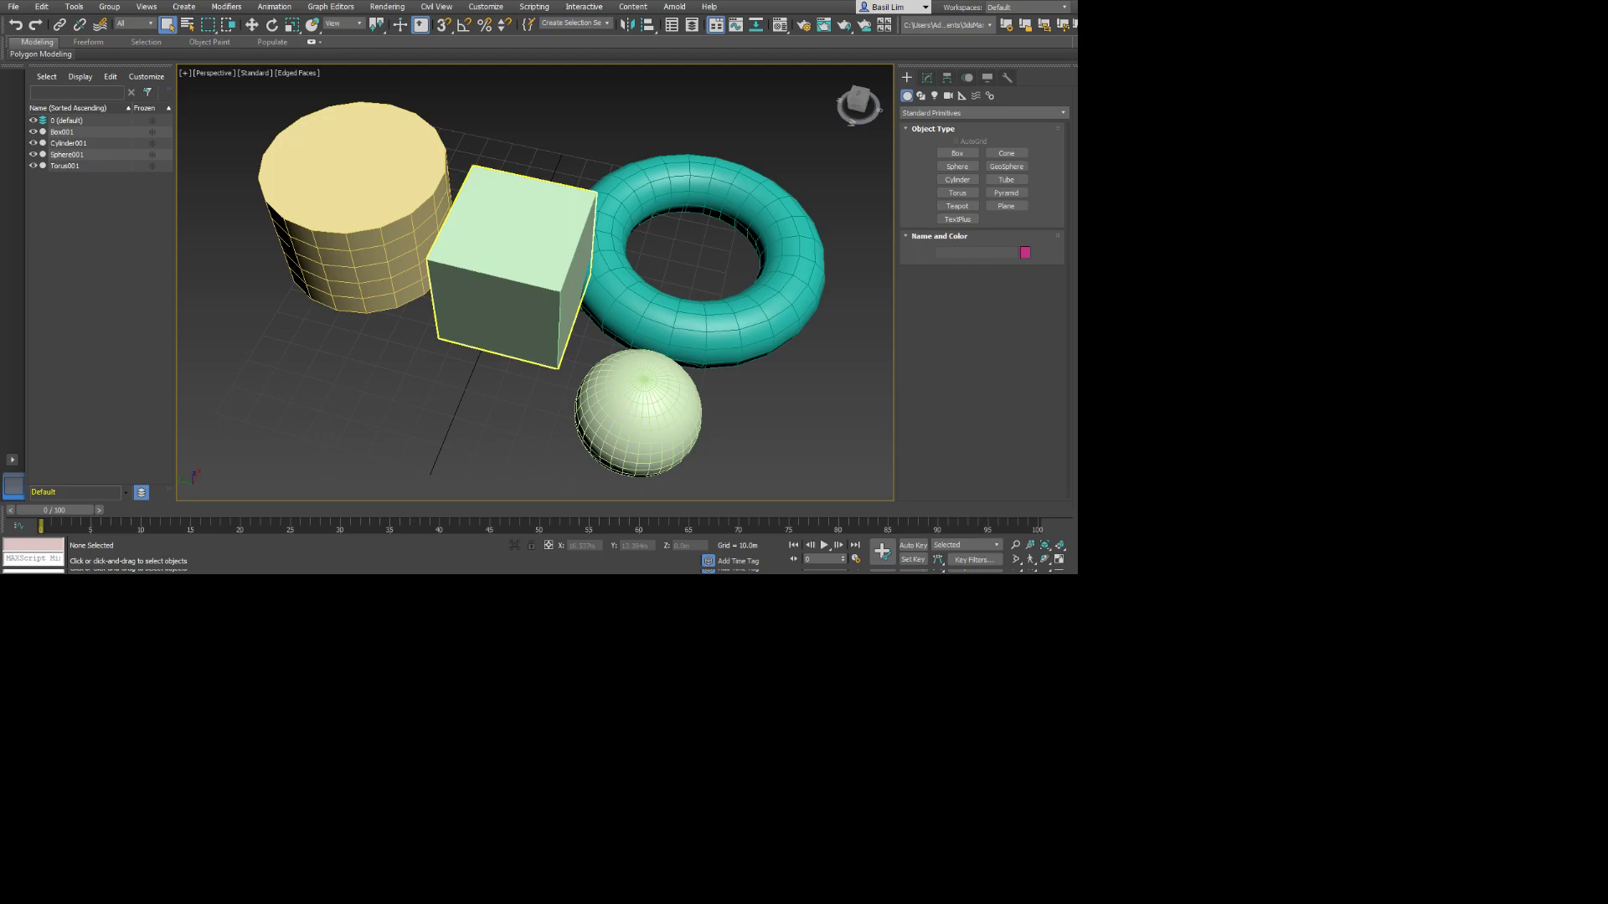
# Set the cylinder to 2 height segments and 24 sides.
pyautogui.click(362, 201)
pyautogui.keyDown('alt'); pyautogui.moveTo(362, 201); pyautogui.dragTo(428, 180, button='middle'); pyautogui.keyUp('alt')
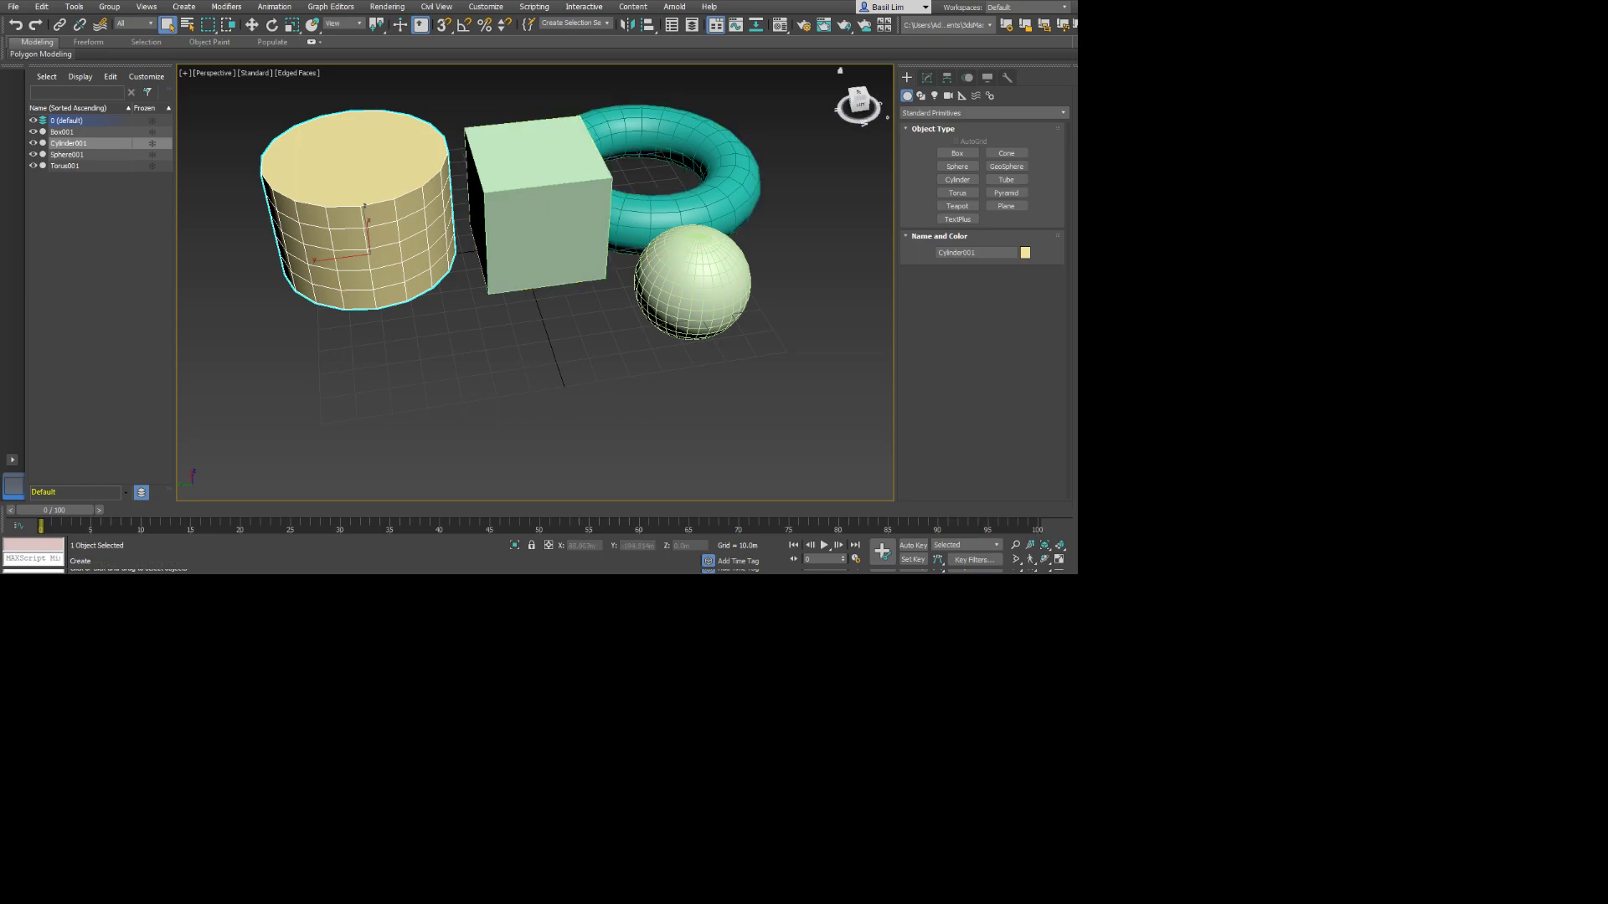
pyautogui.click(927, 77)
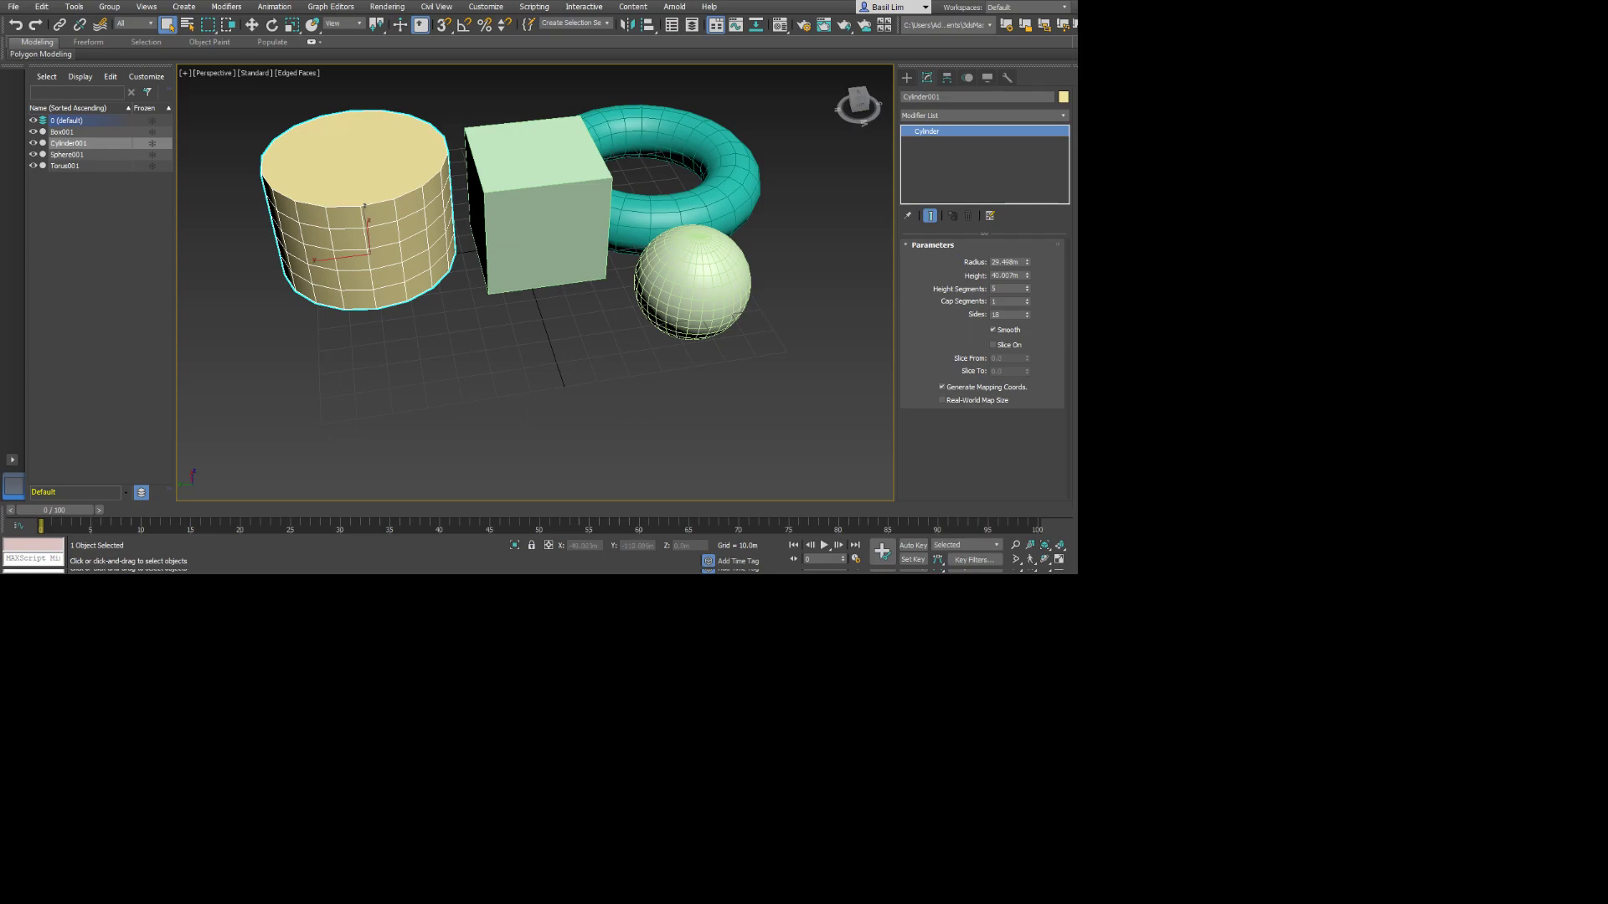
pyautogui.moveTo(1027, 289); pyautogui.dragTo(1027, 321)
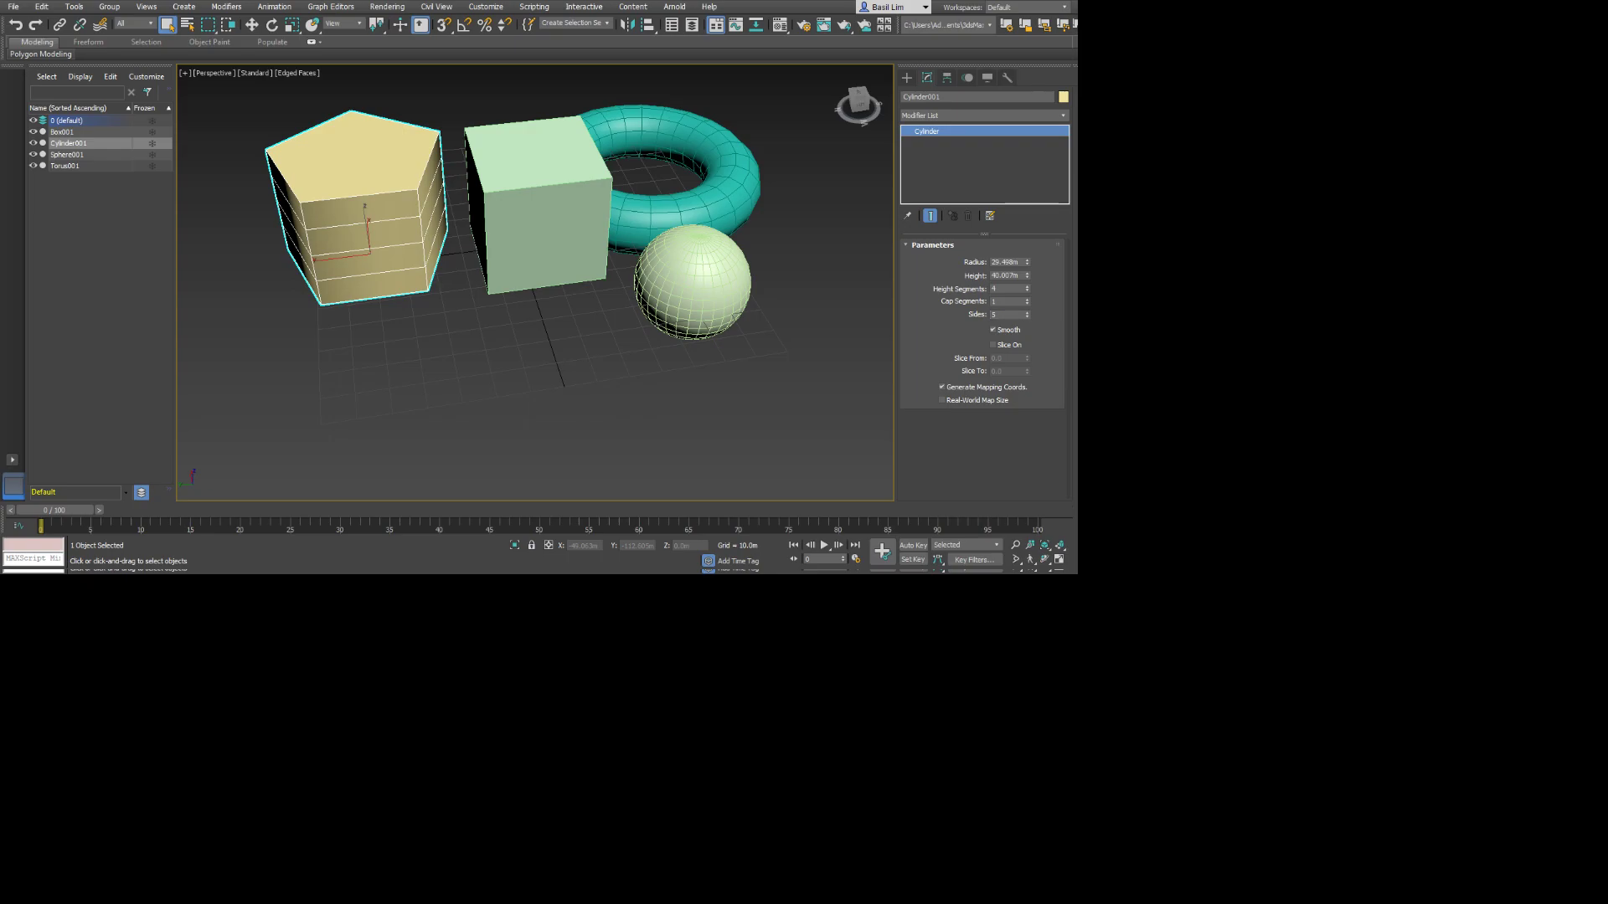
pyautogui.moveTo(1028, 290); pyautogui.dragTo(1028, 298)
pyautogui.moveTo(1026, 288)
pyautogui.mouseDown()
pyautogui.moveTo(1026, 273)
pyautogui.moveTo(1027, 296)
pyautogui.mouseUp()
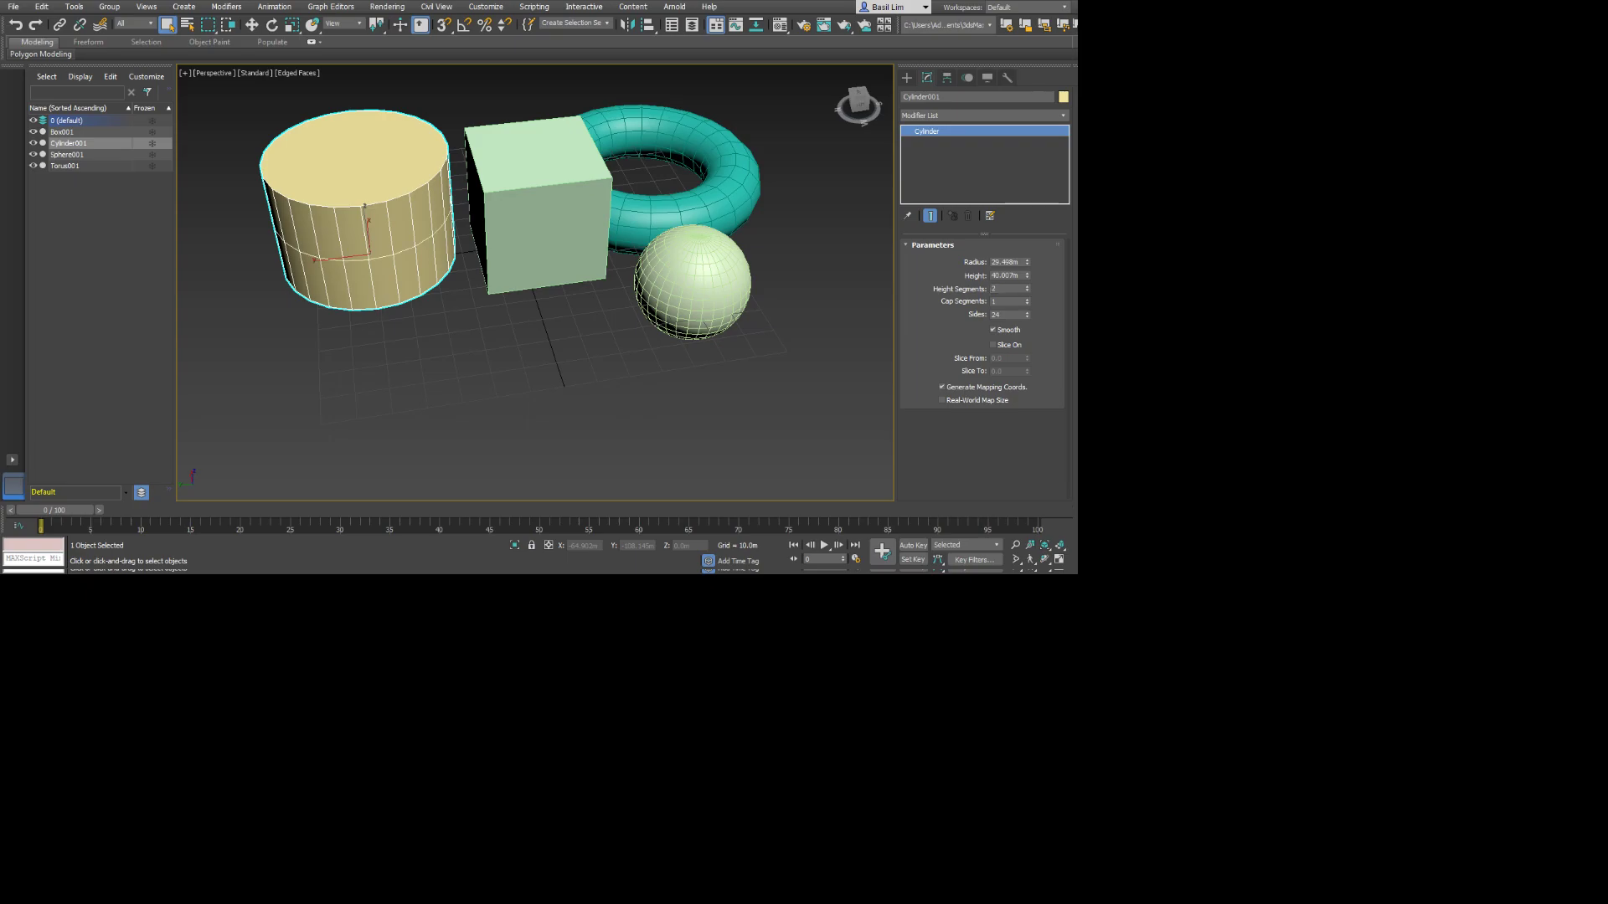
# Compare the cylinder at 200 height segments with and without edged faces, and set its height segments to 3 with edges hidden.
pyautogui.click(1027, 291)
pyautogui.moveTo(1027, 289); pyautogui.dragTo(1026, 280)
pyautogui.press('F4')
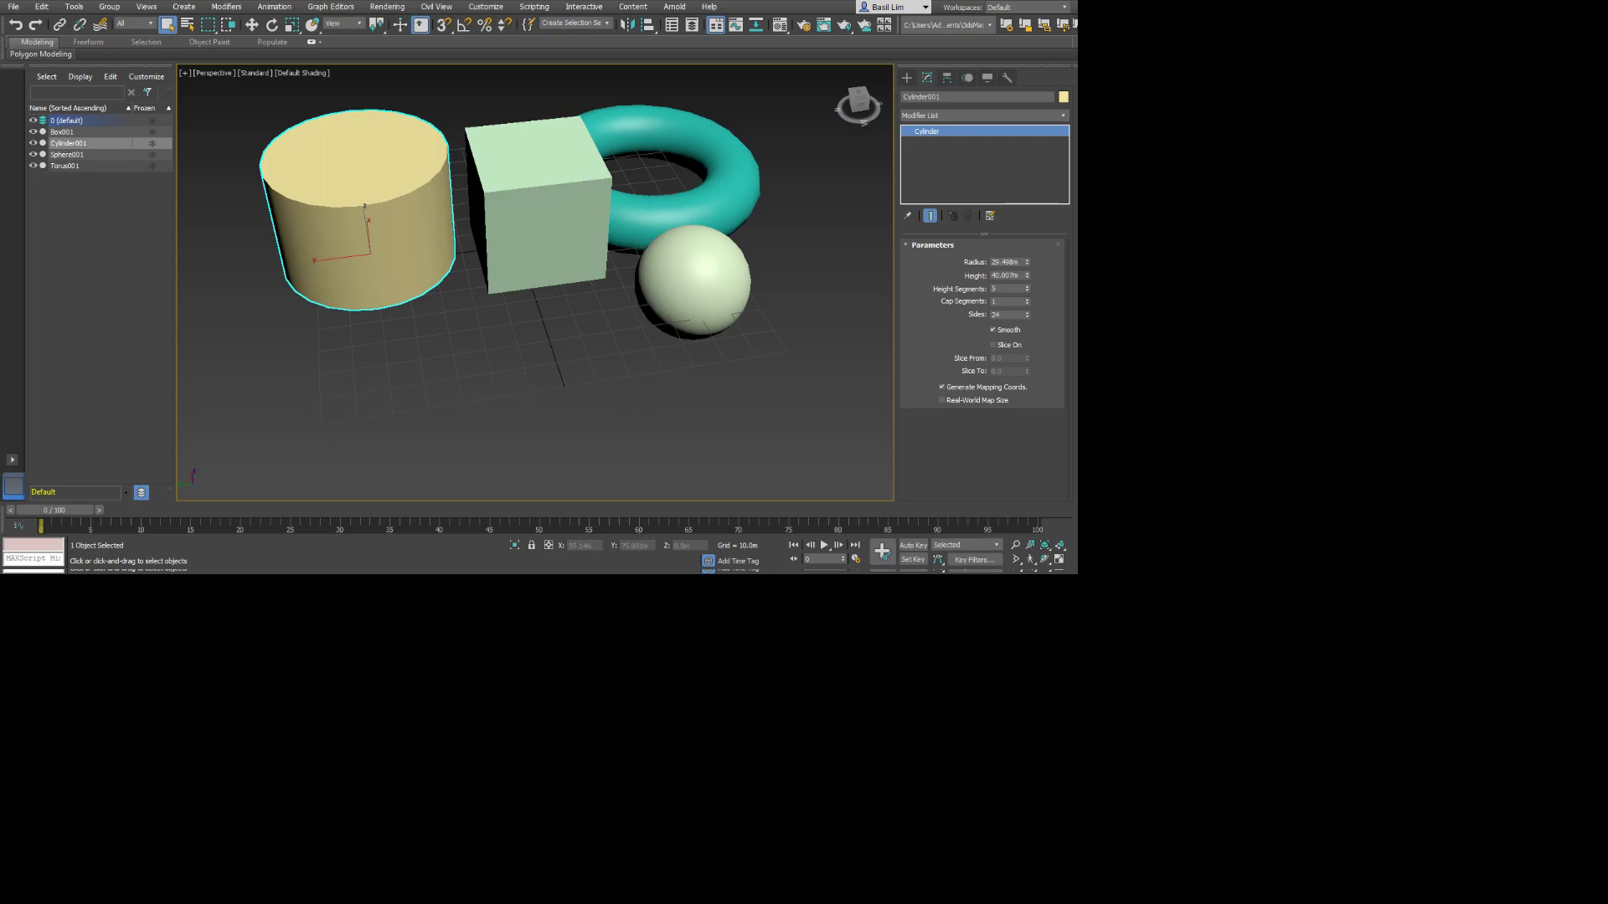
pyautogui.moveTo(1027, 287); pyautogui.dragTo(1028, 108)
pyautogui.press('F4')
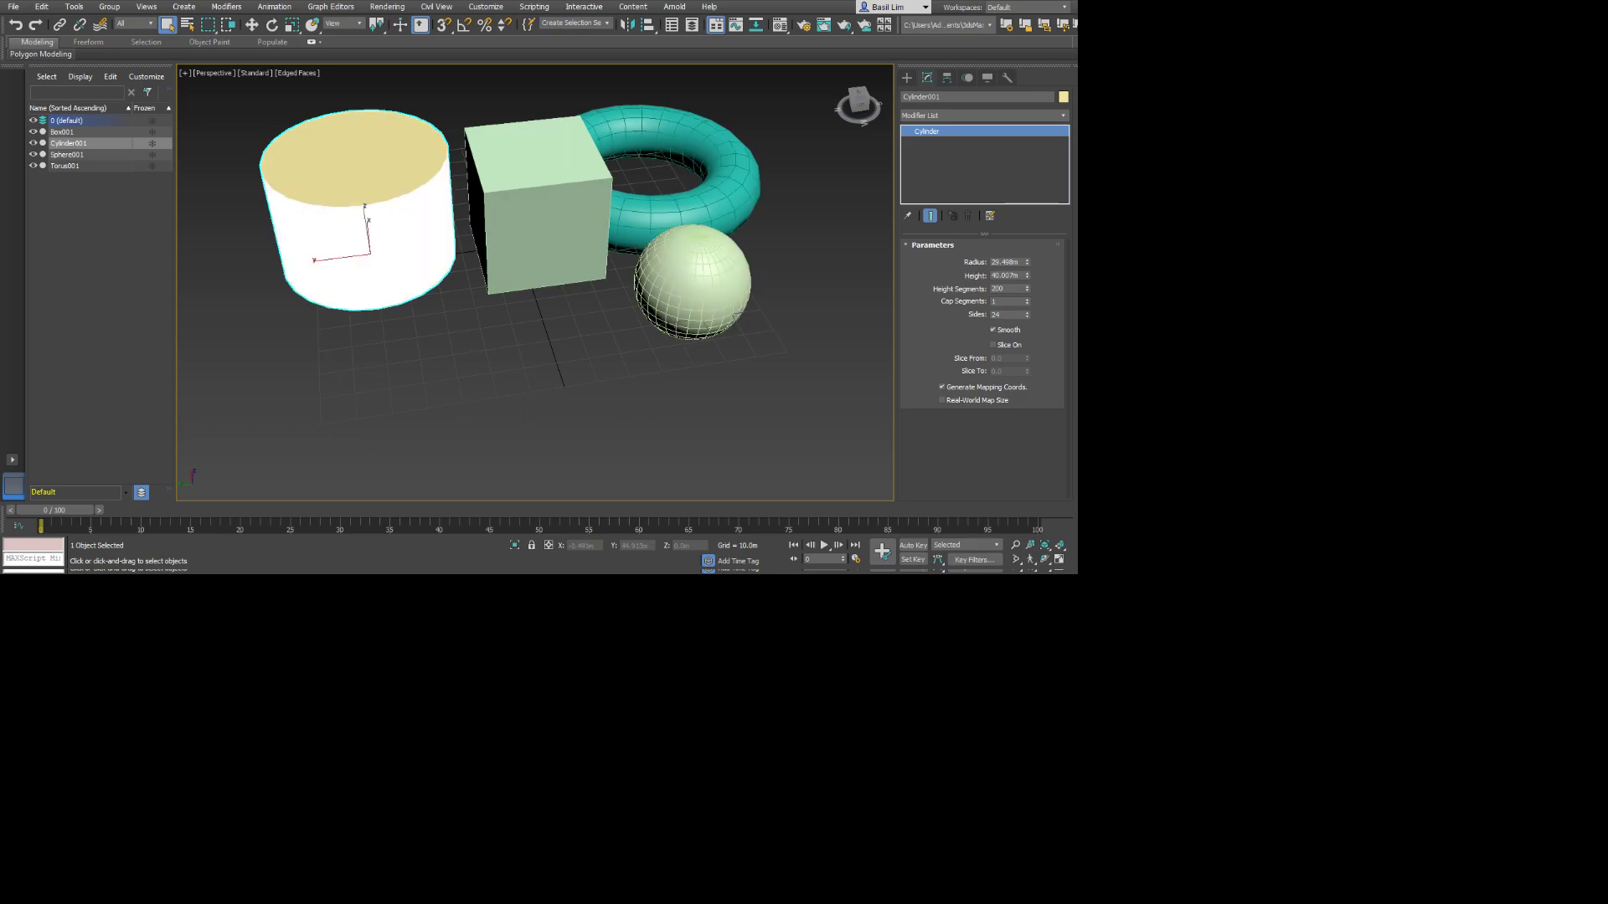
pyautogui.press('F4')
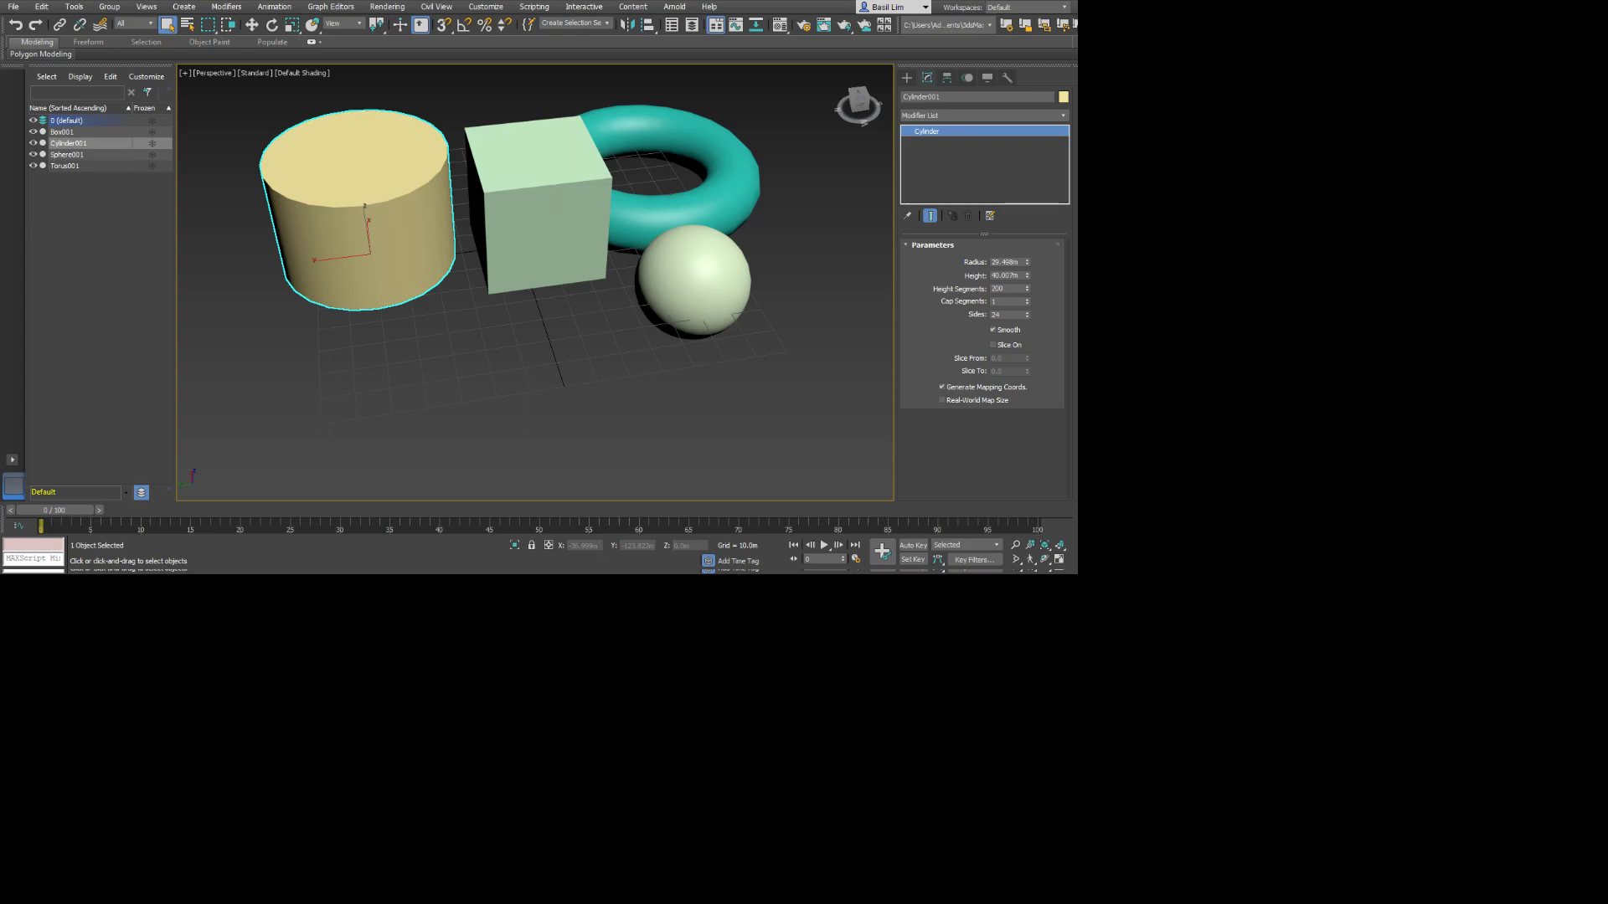
pyautogui.moveTo(1026, 290); pyautogui.dragTo(1026, 295)
pyautogui.moveTo(1009, 289); pyautogui.dragTo(1000, 288)
# Convert the cylinder to an Editable Poly, show edged faces, and select the lower horizontal edge loop around its side.
pyautogui.click(381, 224)
pyautogui.click(543, 345)
pyautogui.press('2')
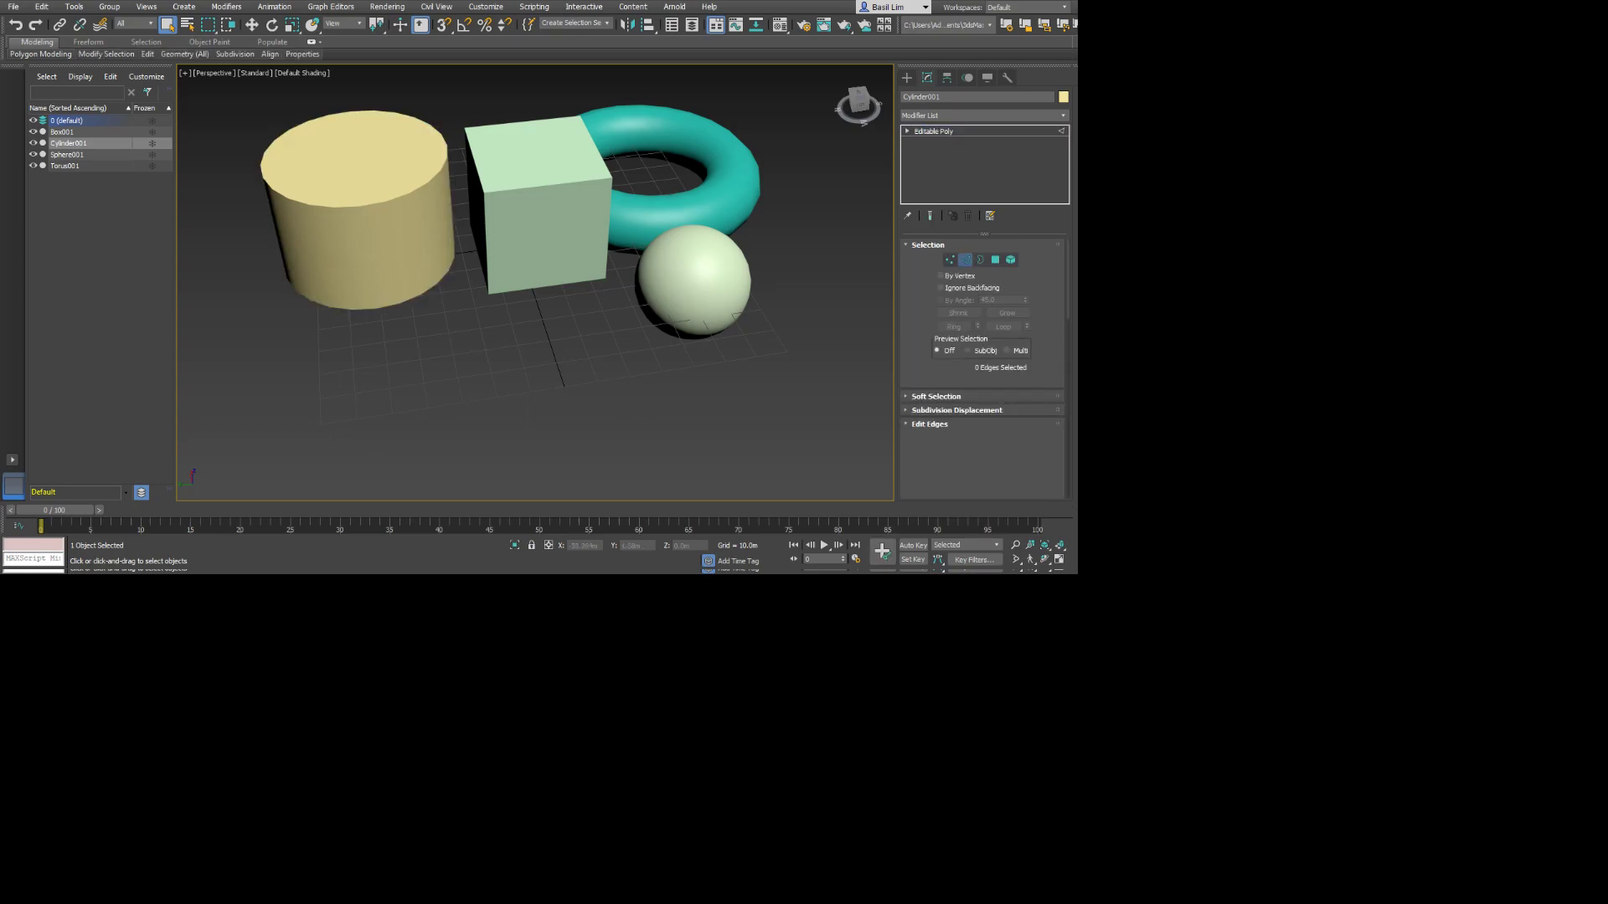
pyautogui.click(367, 258)
pyautogui.press('F4')
pyautogui.click(401, 310)
pyautogui.doubleClick(385, 274)
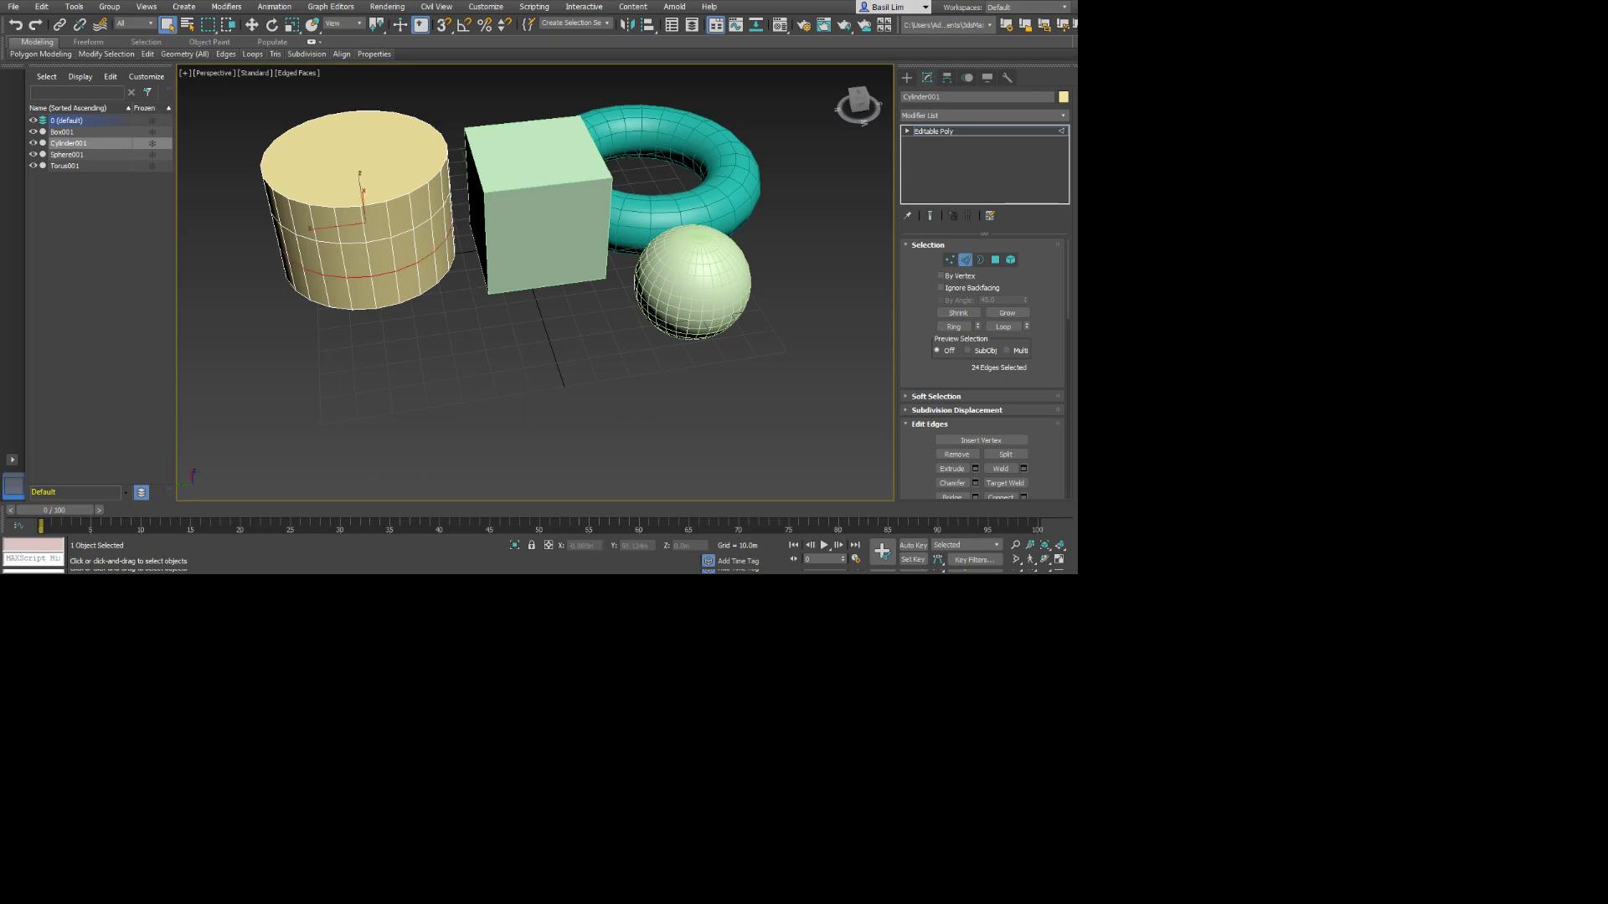
# Scale the cylinder's lower and upper side edge loops outward into a barrel shape, and switch to vertex editing.
pyautogui.press('r')
pyautogui.moveTo(351, 237); pyautogui.dragTo(360, 218)
pyautogui.keyDown('alt'); pyautogui.moveTo(360, 218); pyautogui.dragTo(385, 198, button='middle'); pyautogui.keyUp('alt')
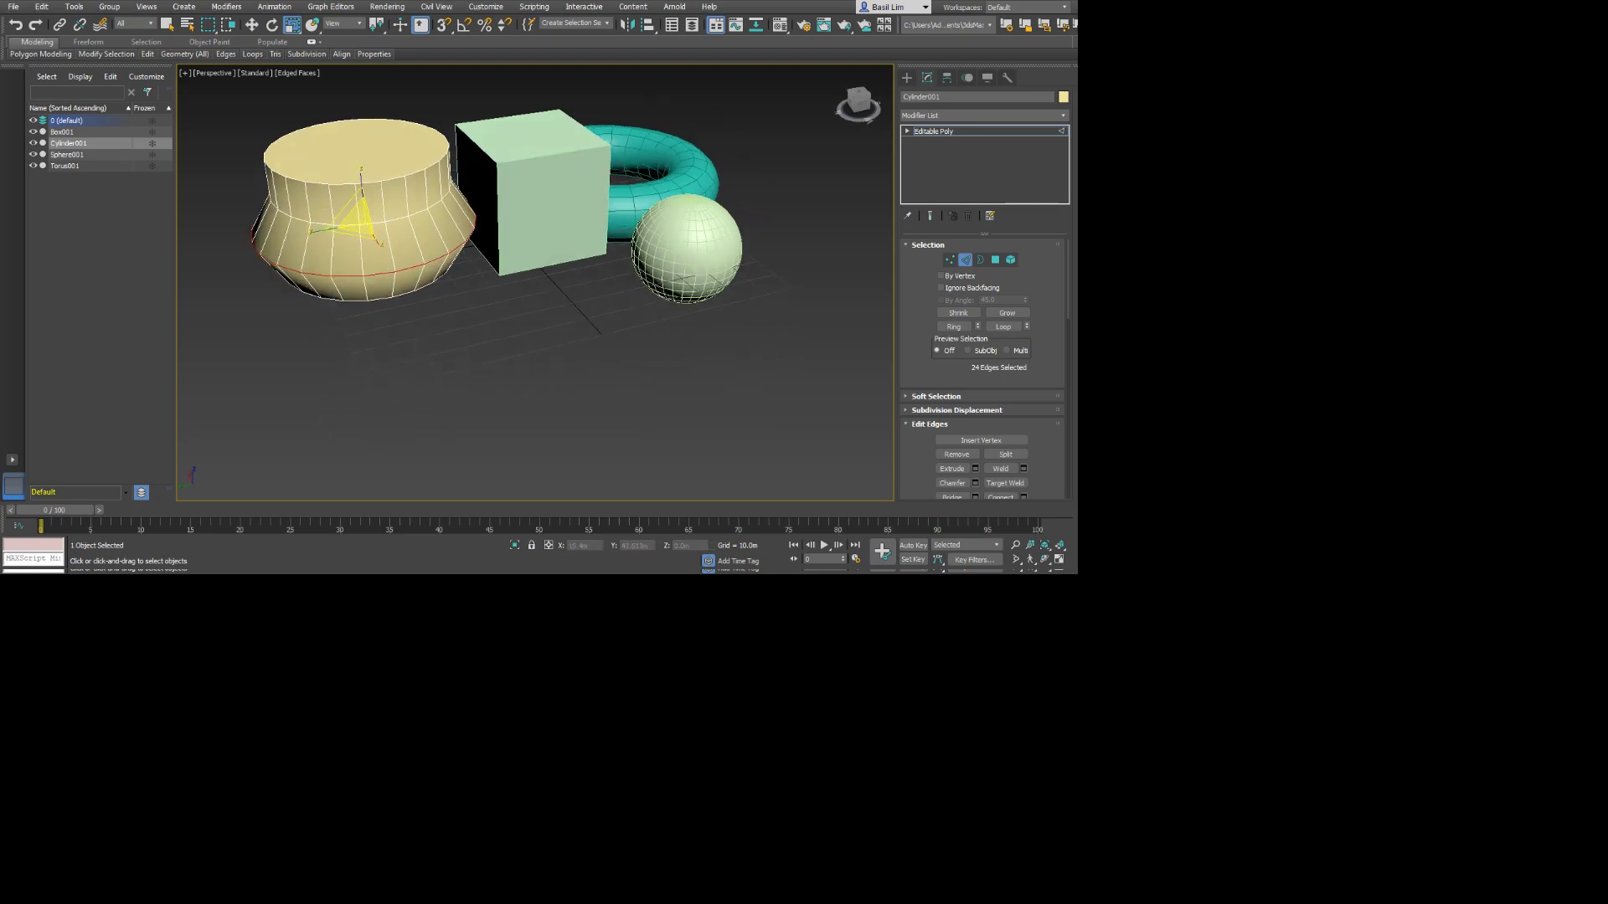
pyautogui.doubleClick(386, 222)
pyautogui.moveTo(347, 194); pyautogui.dragTo(348, 175)
pyautogui.click(444, 301)
pyautogui.keyDown('alt'); pyautogui.moveTo(443, 301); pyautogui.dragTo(479, 254, button='middle'); pyautogui.keyUp('alt')
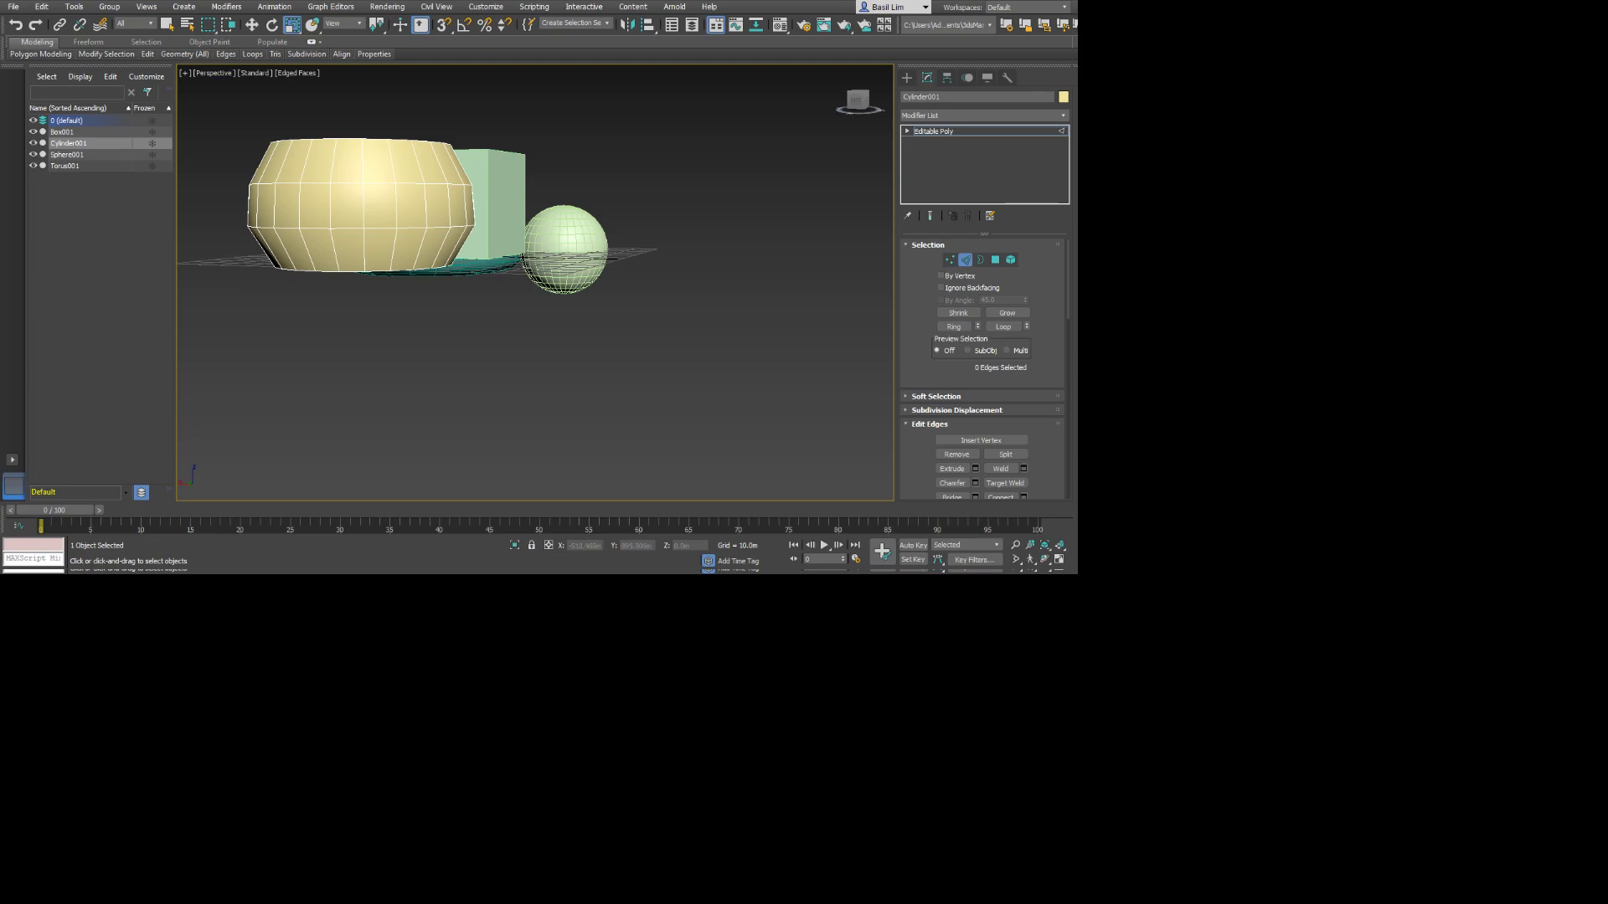
pyautogui.keyDown('alt'); pyautogui.moveTo(536, 227); pyautogui.dragTo(381, 289, button='middle'); pyautogui.keyUp('alt')
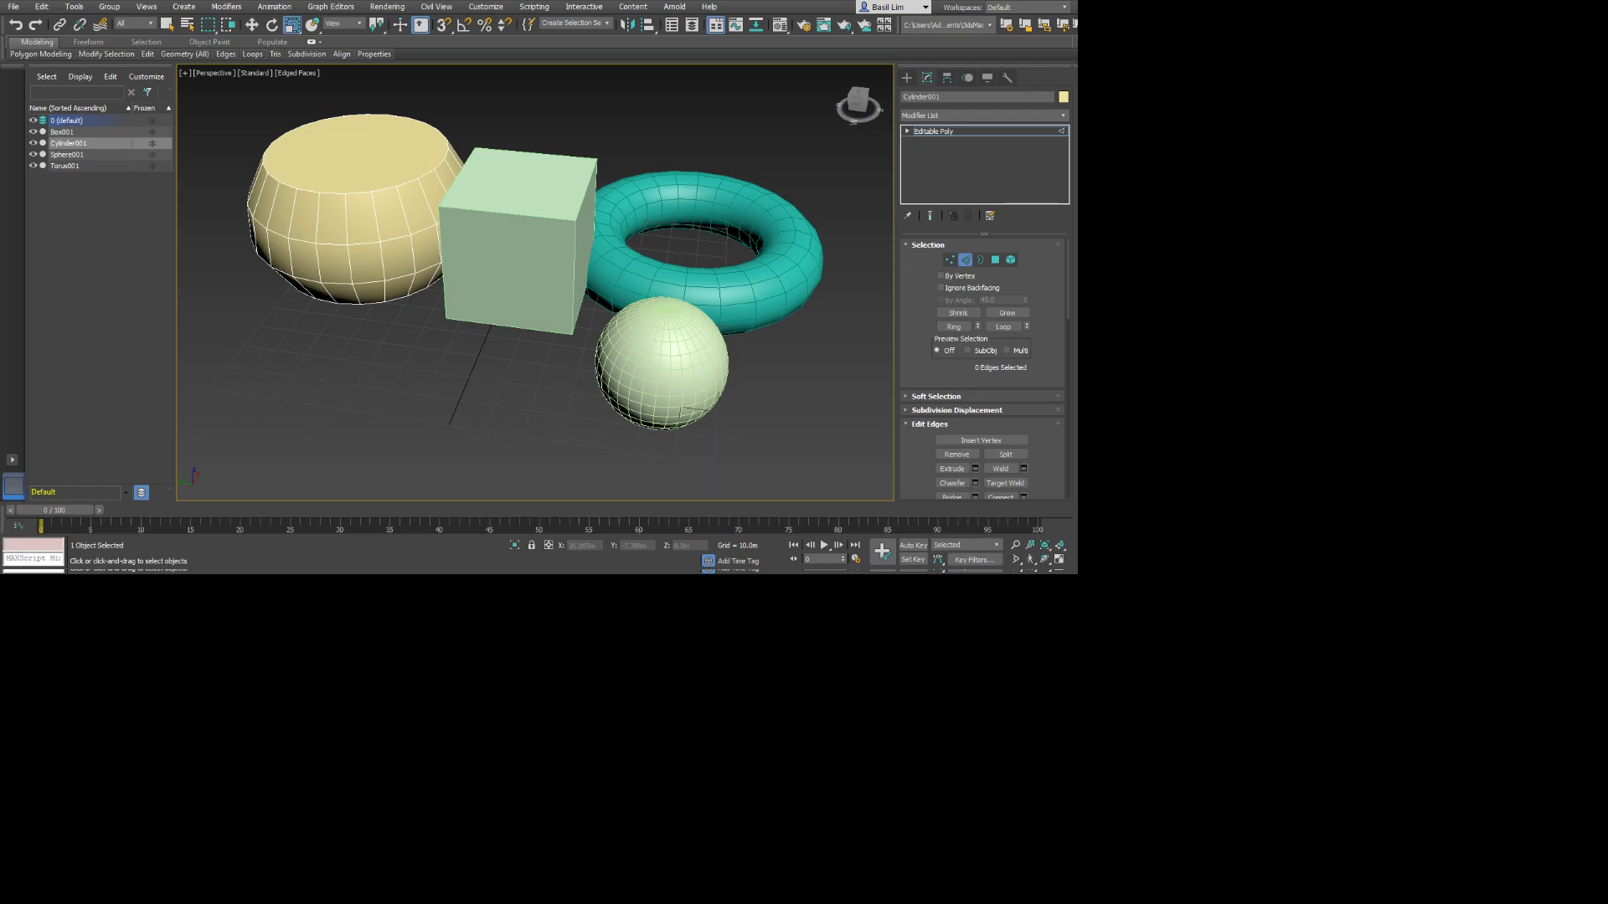
pyautogui.keyDown('alt'); pyautogui.moveTo(317, 284); pyautogui.dragTo(377, 303, button='middle'); pyautogui.keyUp('alt')
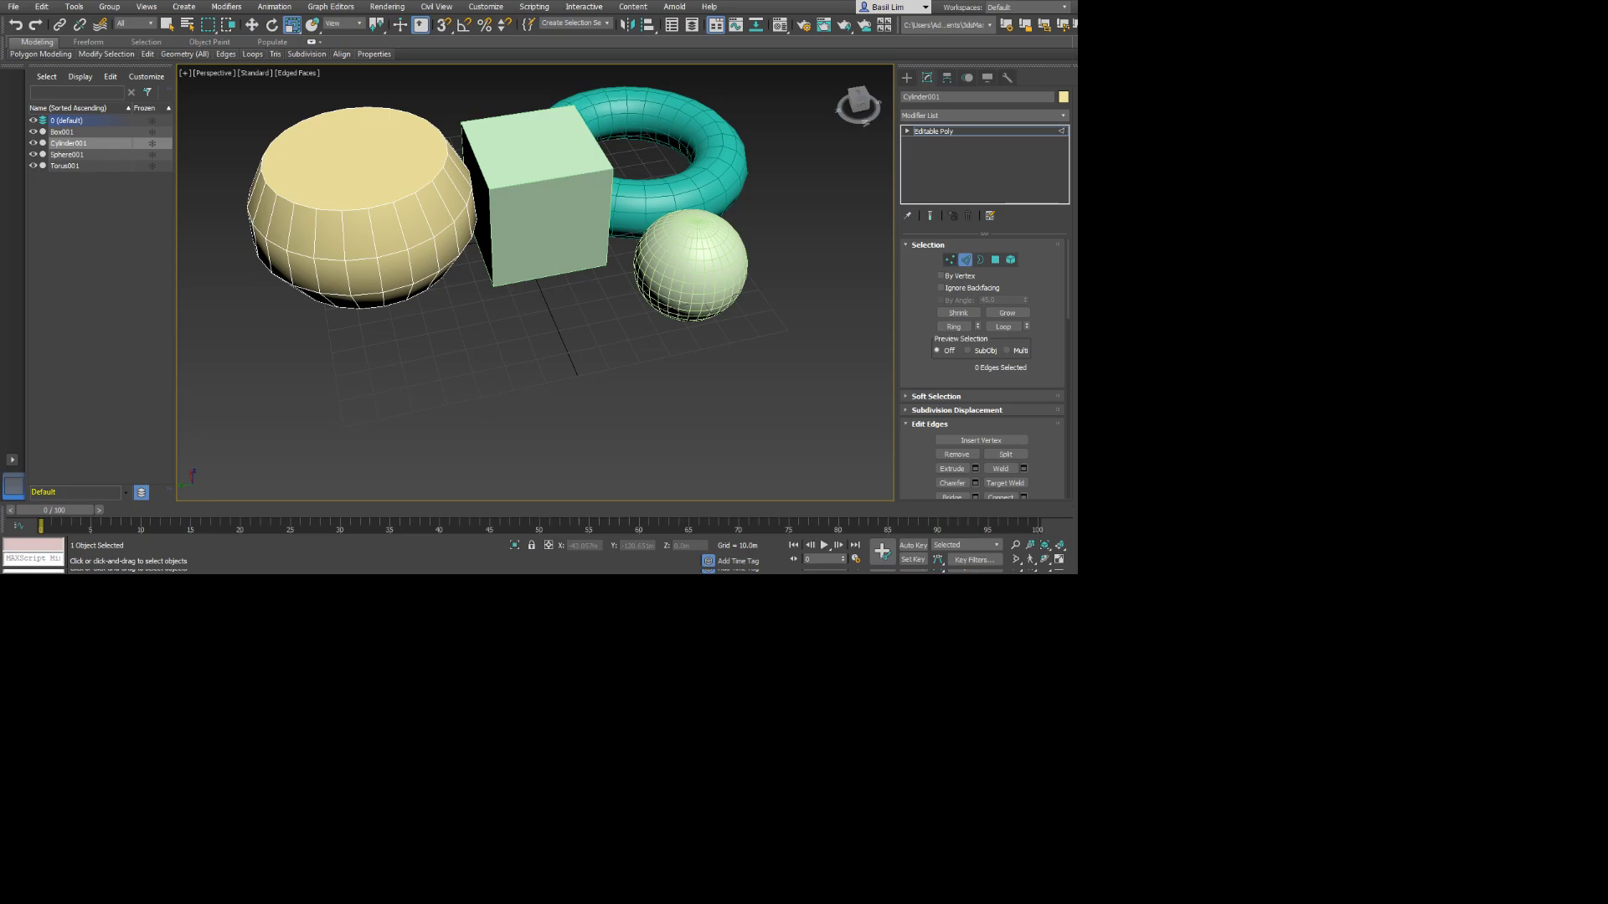
pyautogui.press('1')
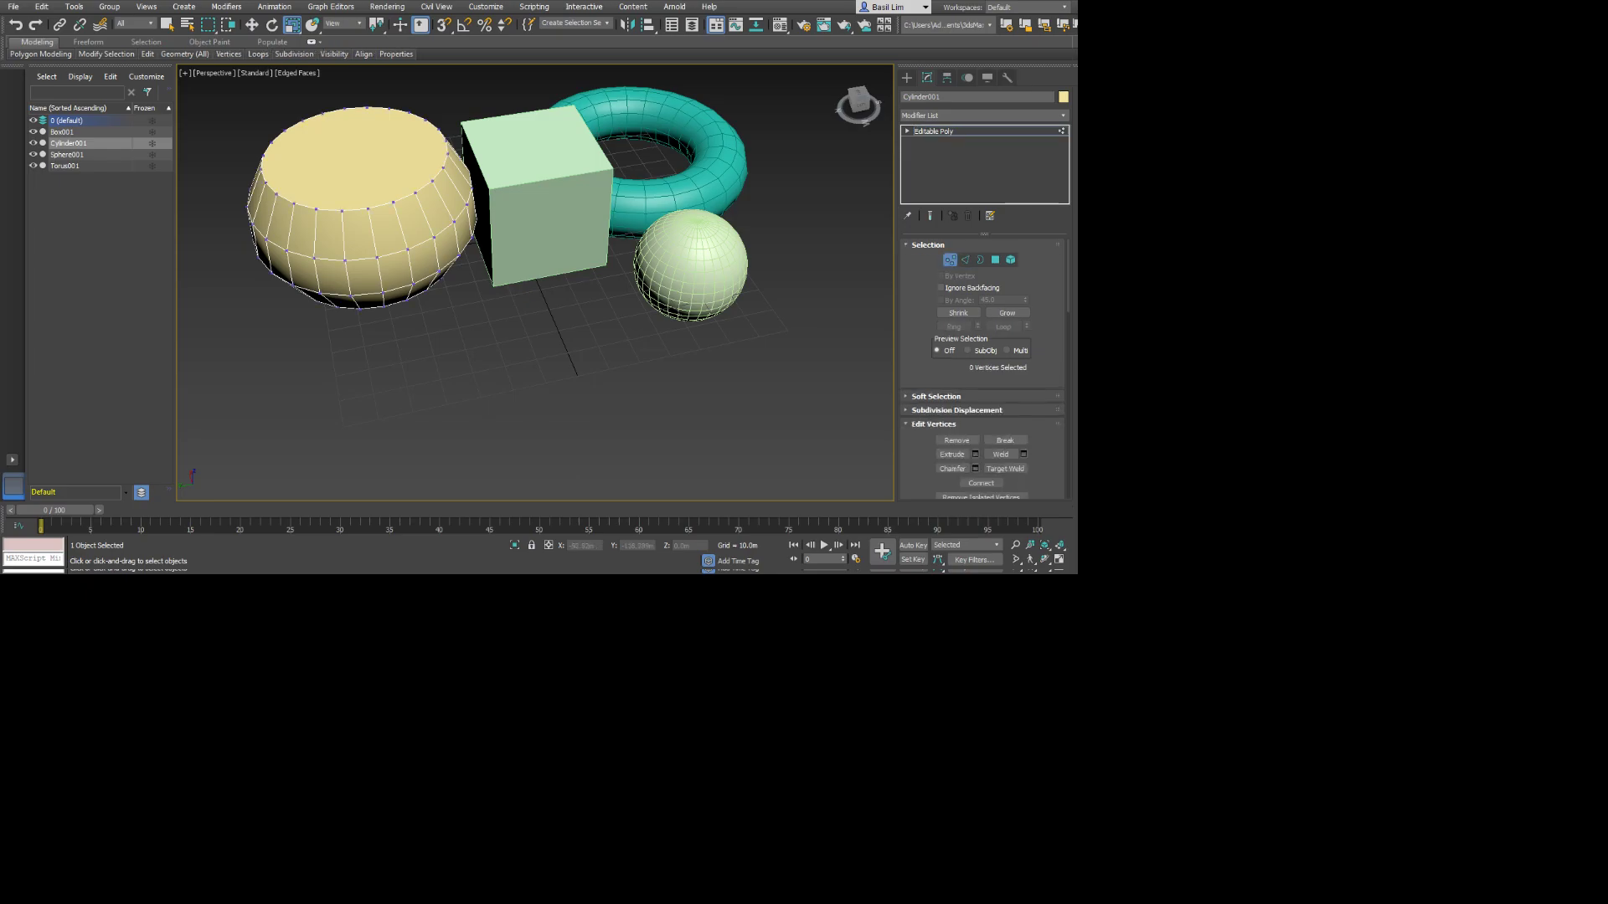
# Undo the edge loop scaling and the Editable Poly conversion, returning the cylinder to its editable primitive parameters.
pyautogui.click(907, 78)
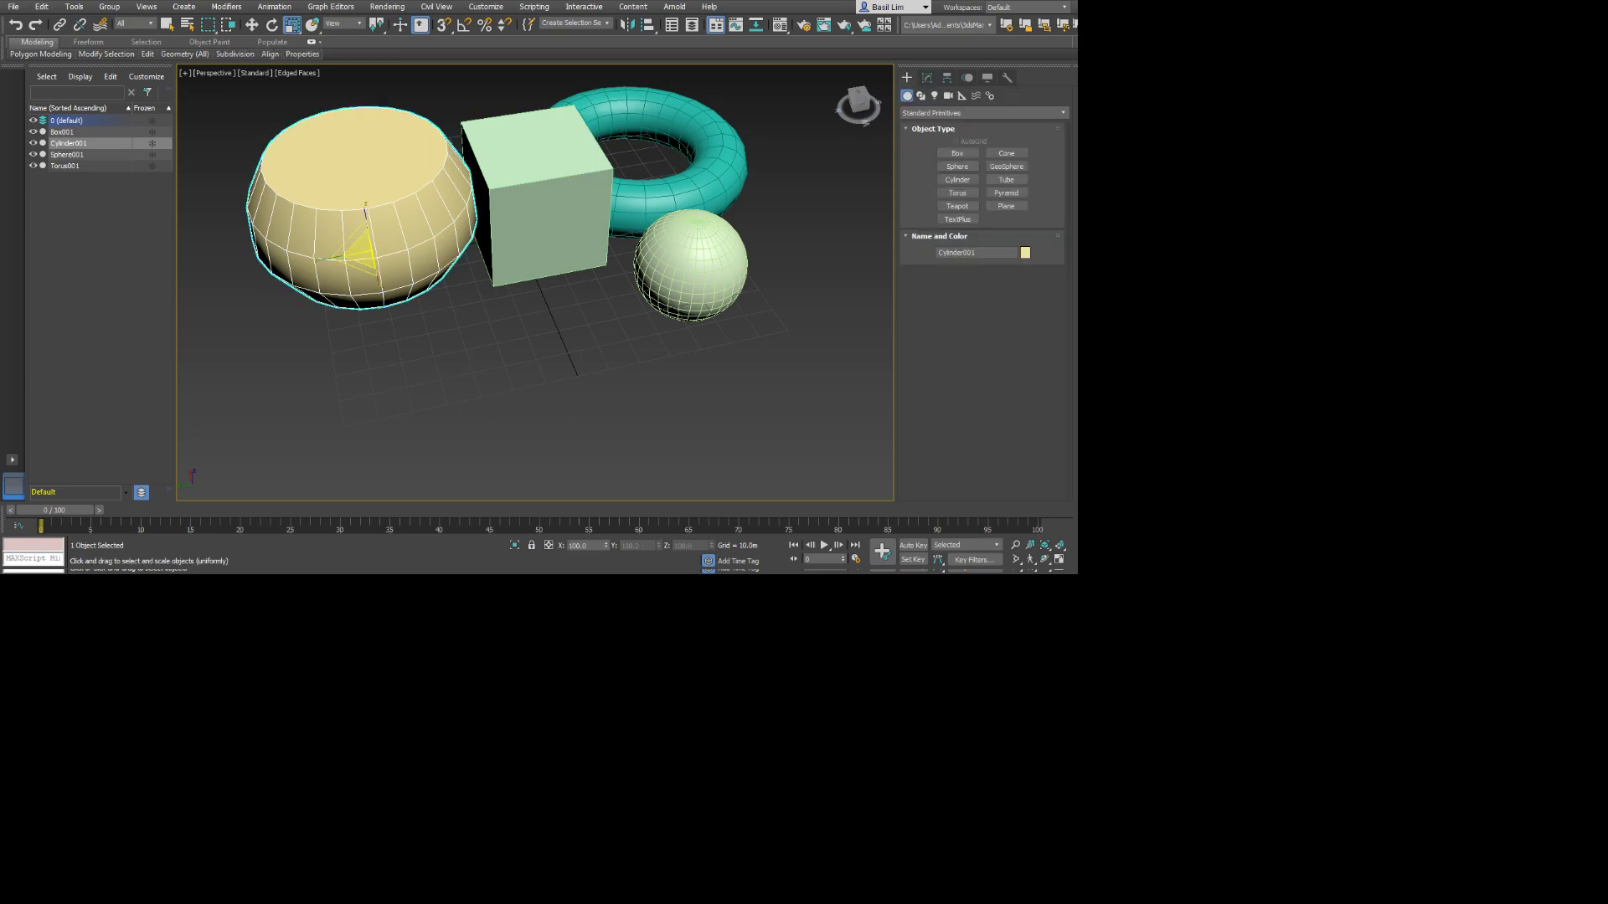
pyautogui.hotkey('ctrl', 'z')
pyautogui.hotkey('ctrl', 'z')
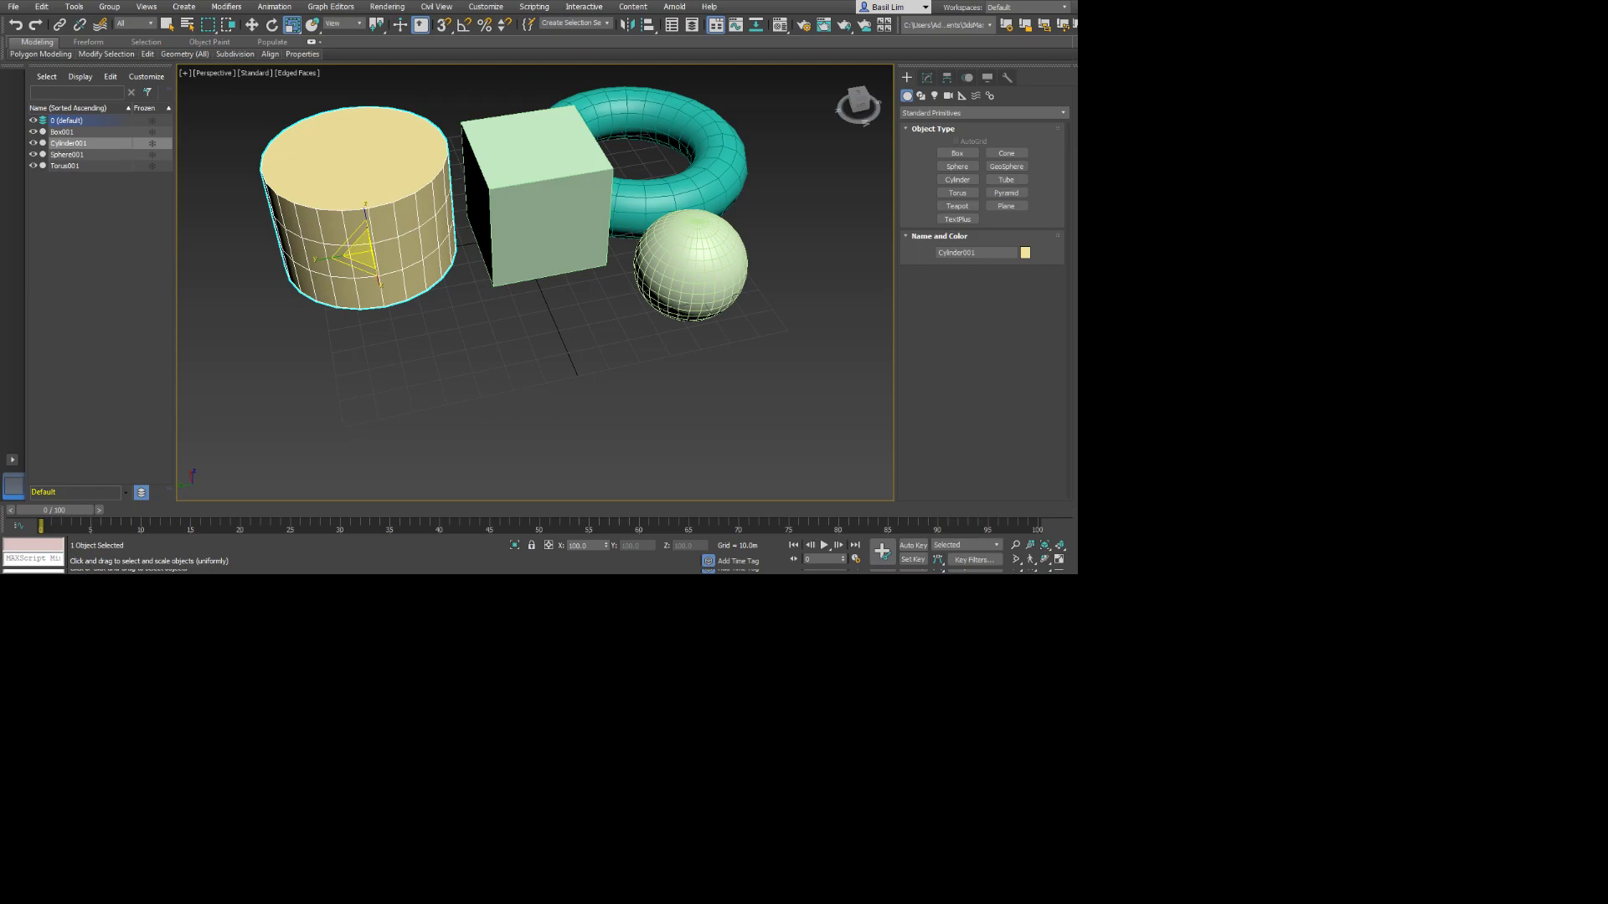
pyautogui.hotkey('ctrl', 'z')
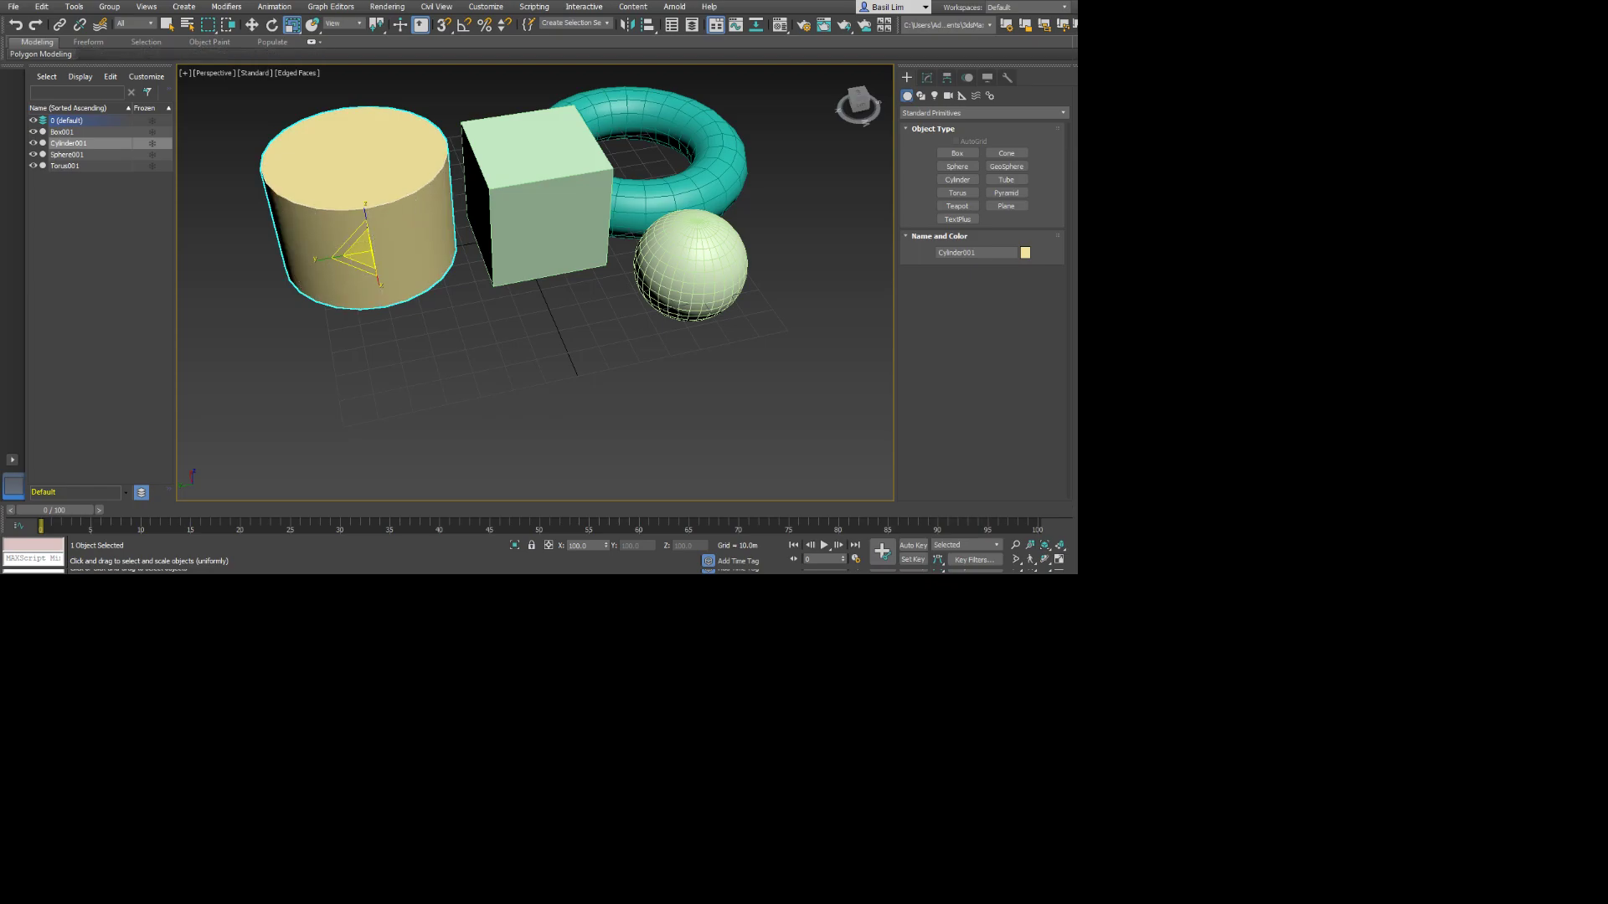
pyautogui.click(927, 78)
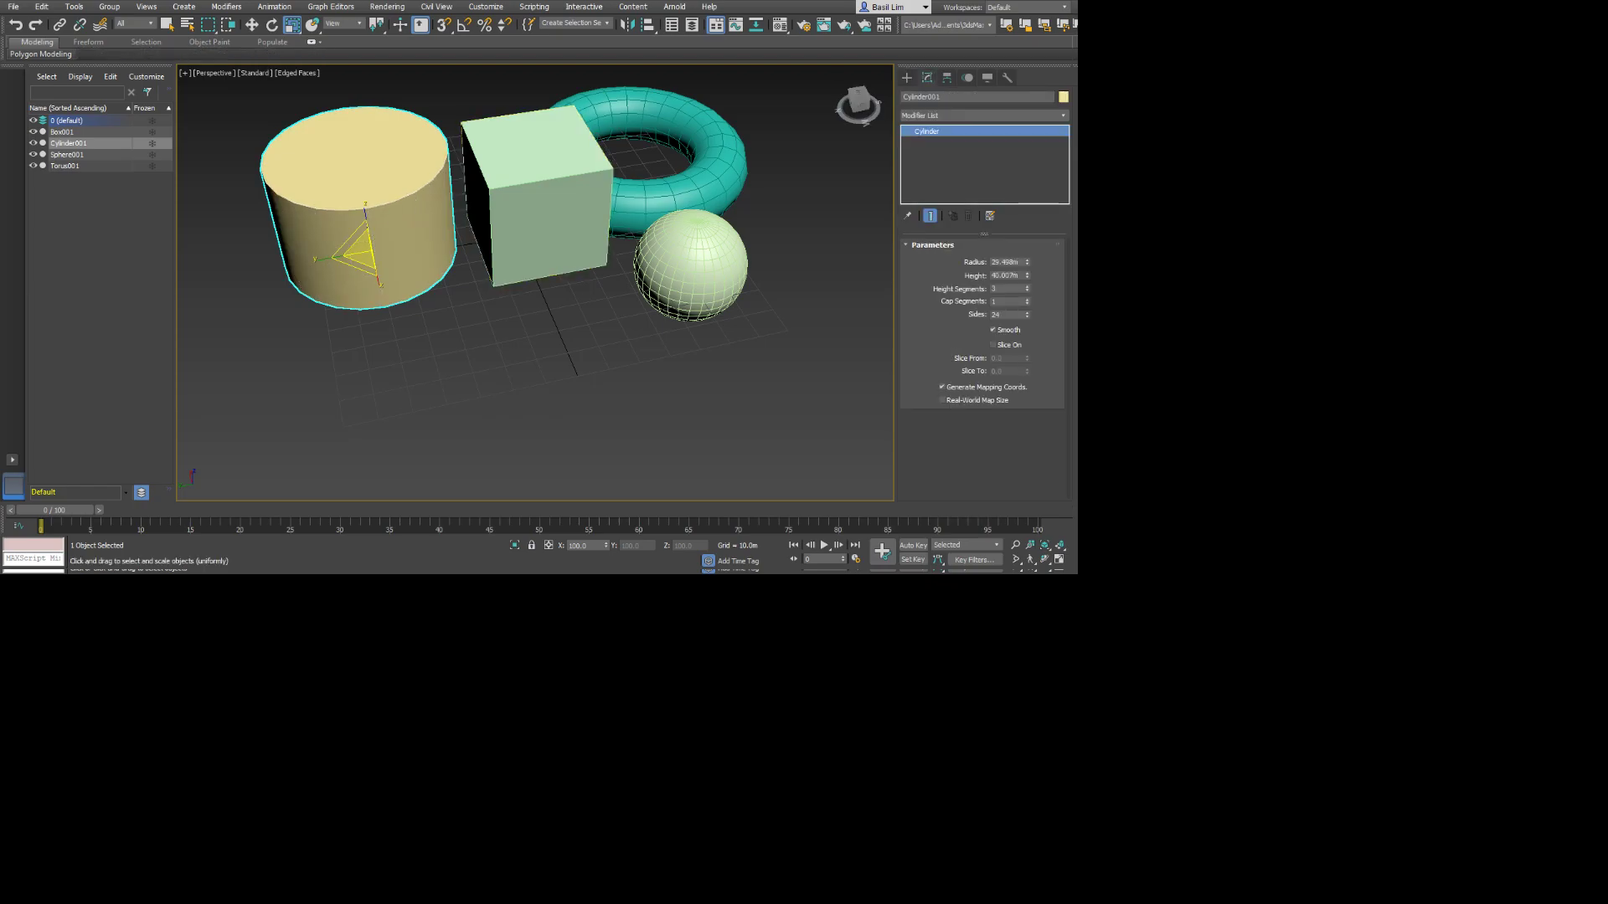
pyautogui.click(490, 360)
pyautogui.click(381, 243)
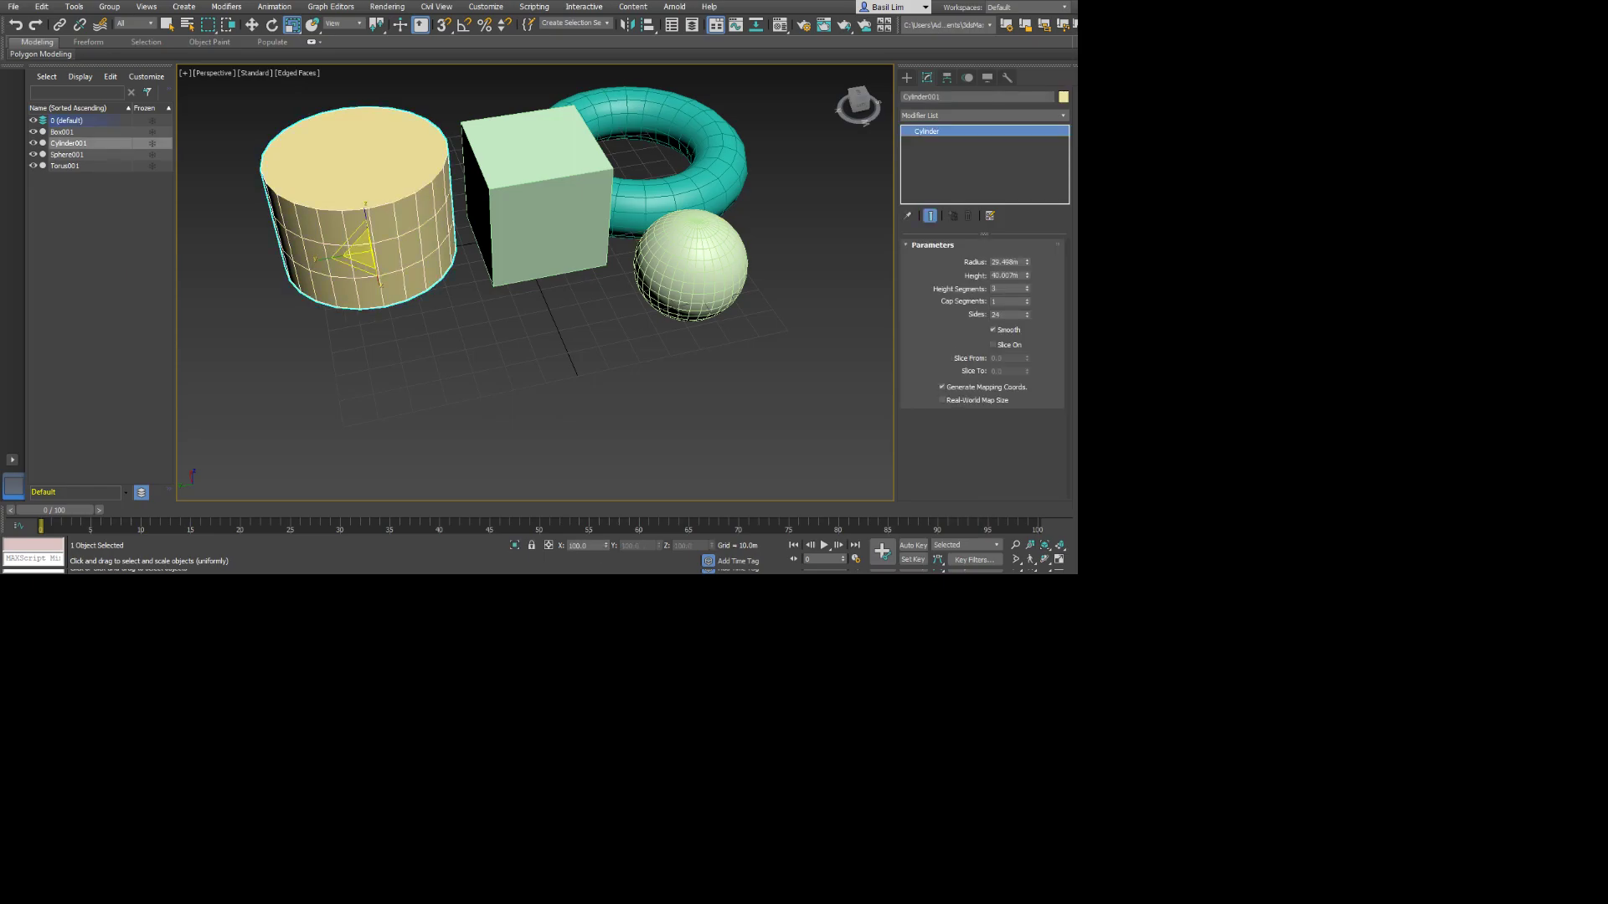
# Create three pyramids in front of the box and sphere: one large and two smaller ones.
pyautogui.click(907, 78)
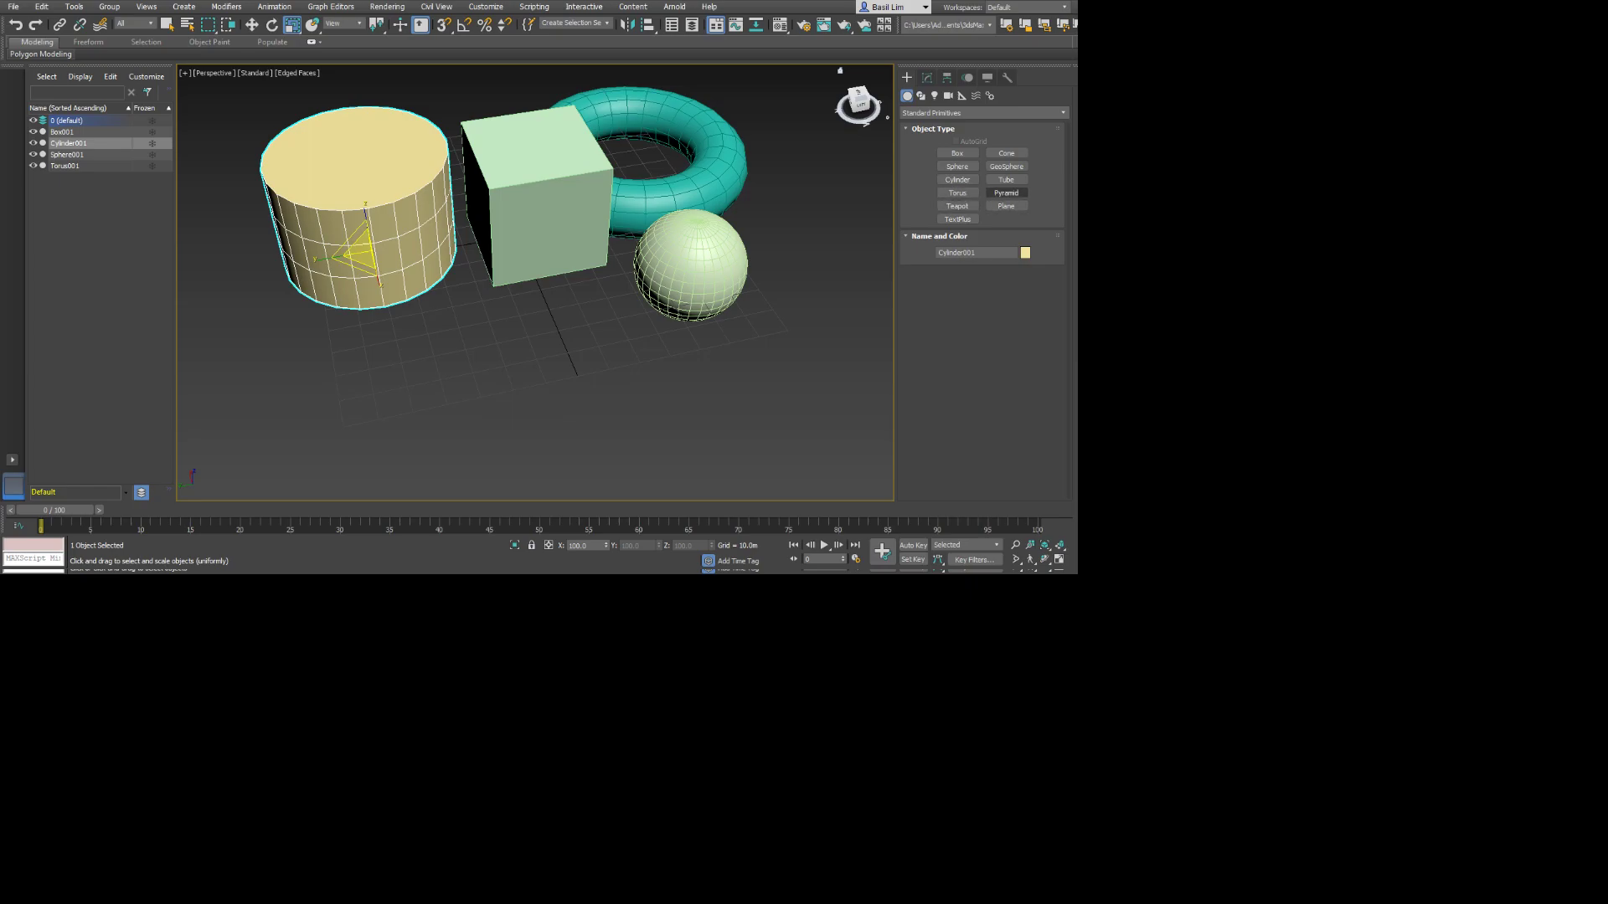
pyautogui.click(1005, 192)
pyautogui.moveTo(472, 377); pyautogui.dragTo(540, 400)
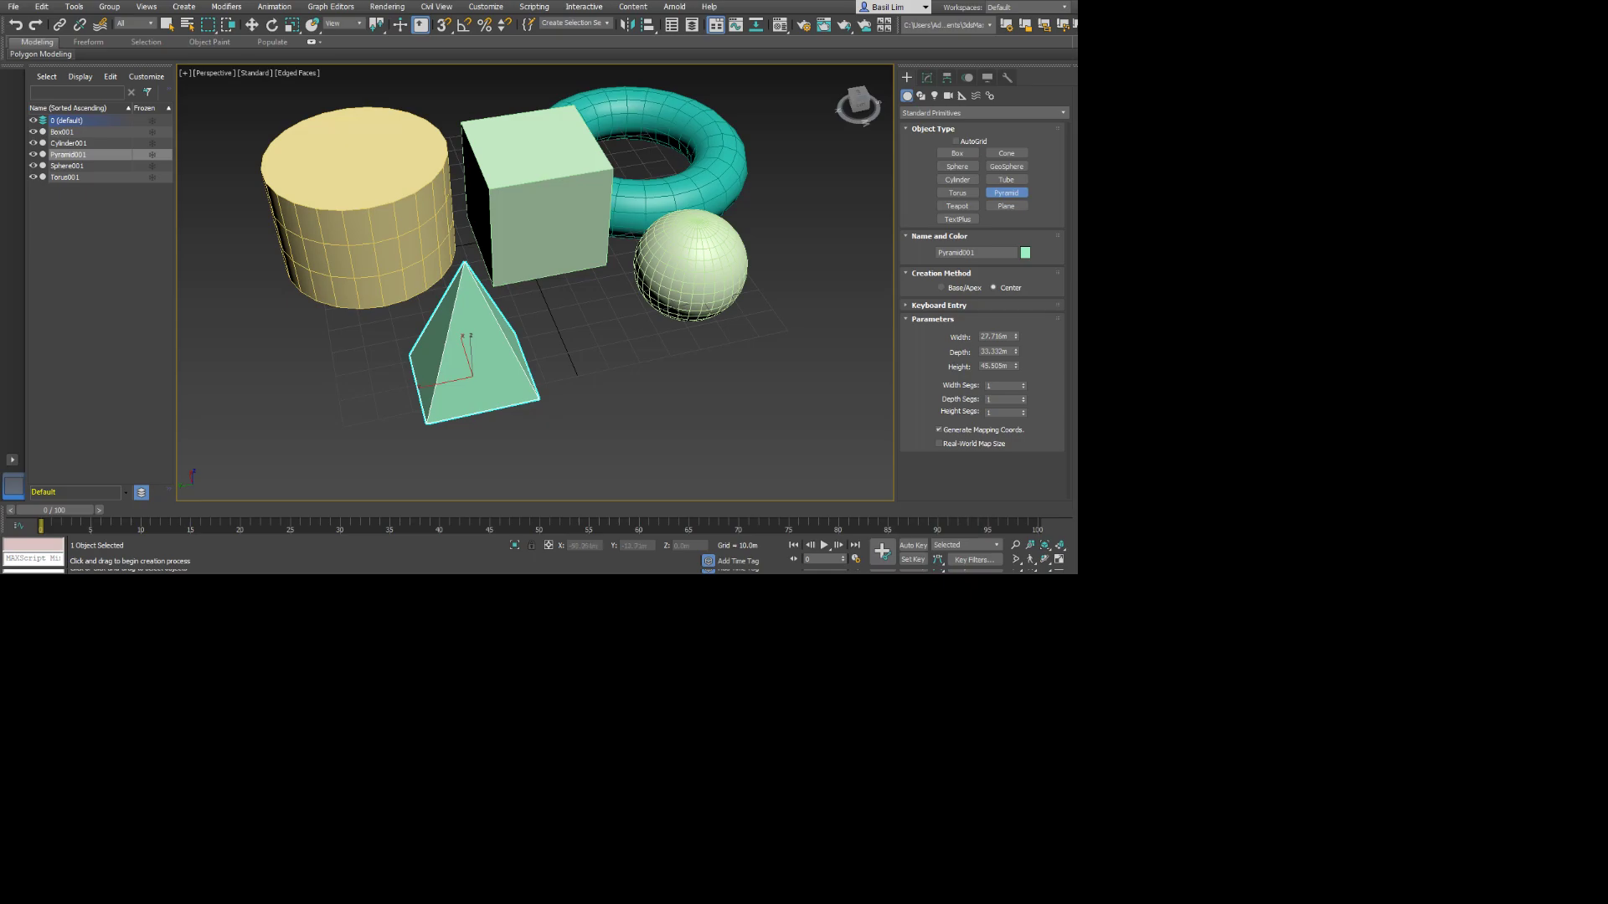
pyautogui.moveTo(585, 352); pyautogui.dragTo(692, 422)
pyautogui.click(612, 300)
pyautogui.click(691, 357)
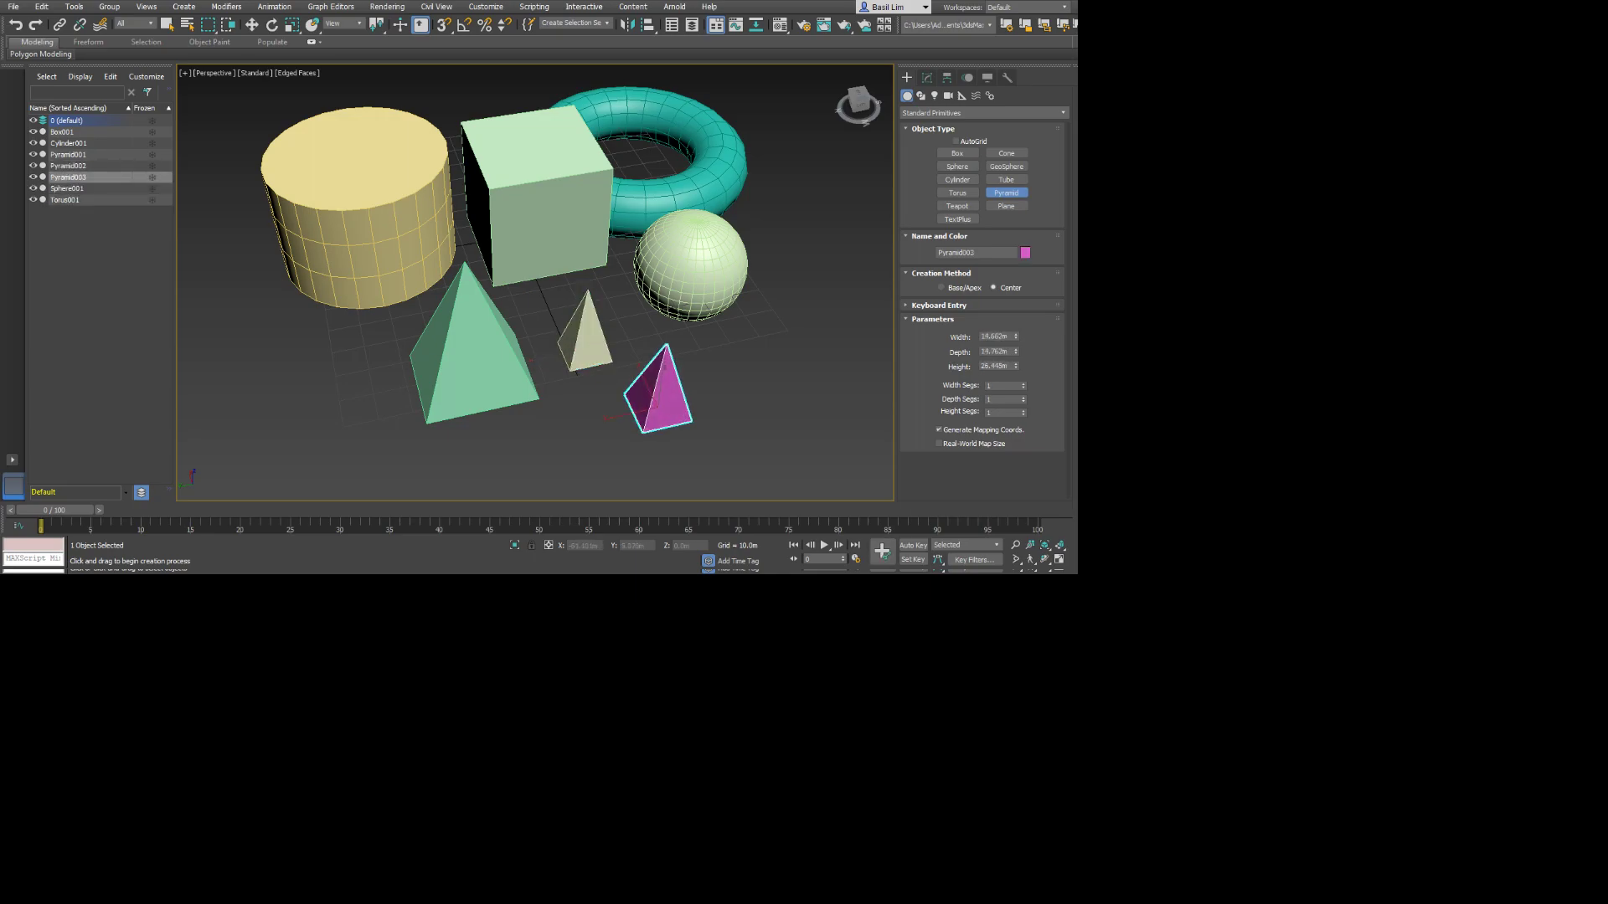
# Move the magenta pyramid along the ground, farther away from the other two pyramids.
pyautogui.press('r')
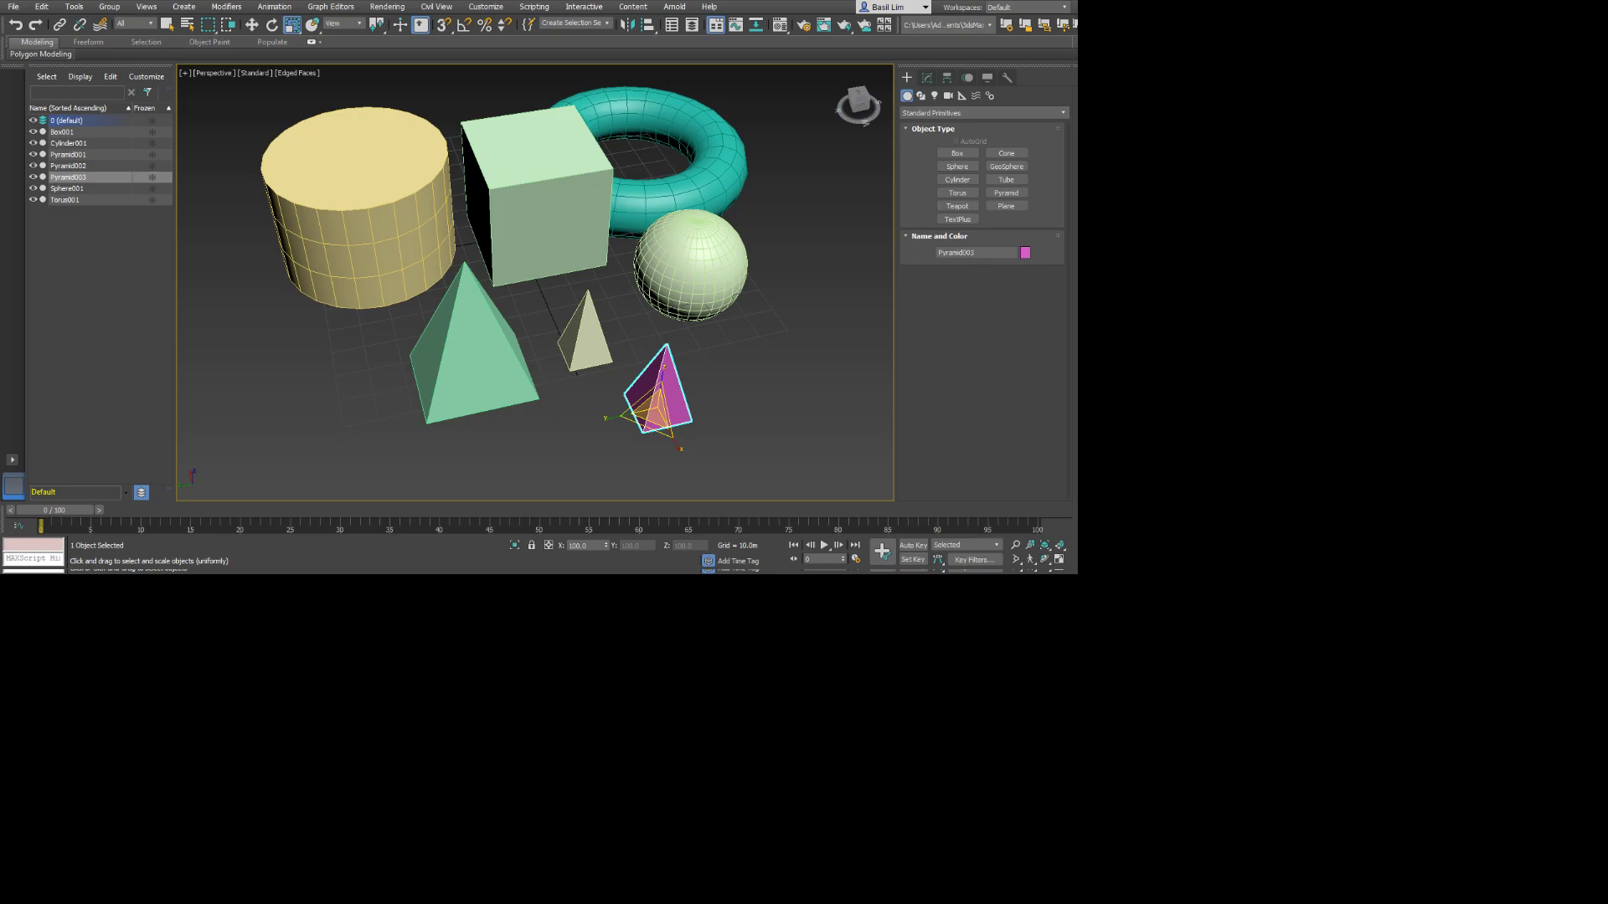
pyautogui.press('w')
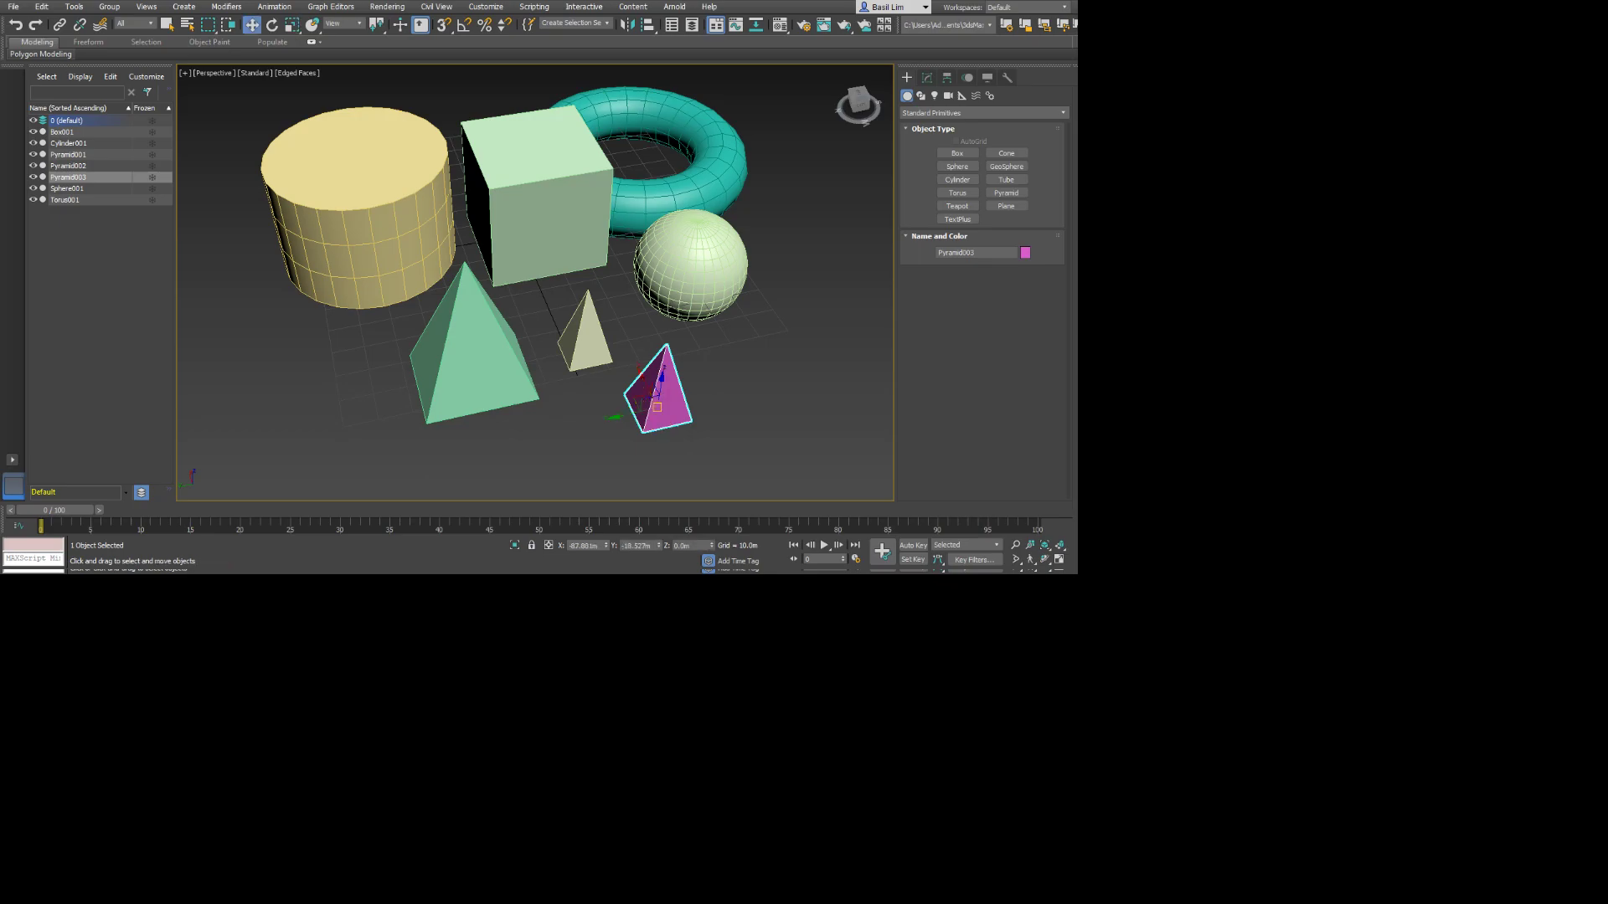
pyautogui.moveTo(649, 403); pyautogui.dragTo(705, 392)
# Try rotating and uniformly enlarging the magenta pyramid, undoing both changes.
pyautogui.press('e')
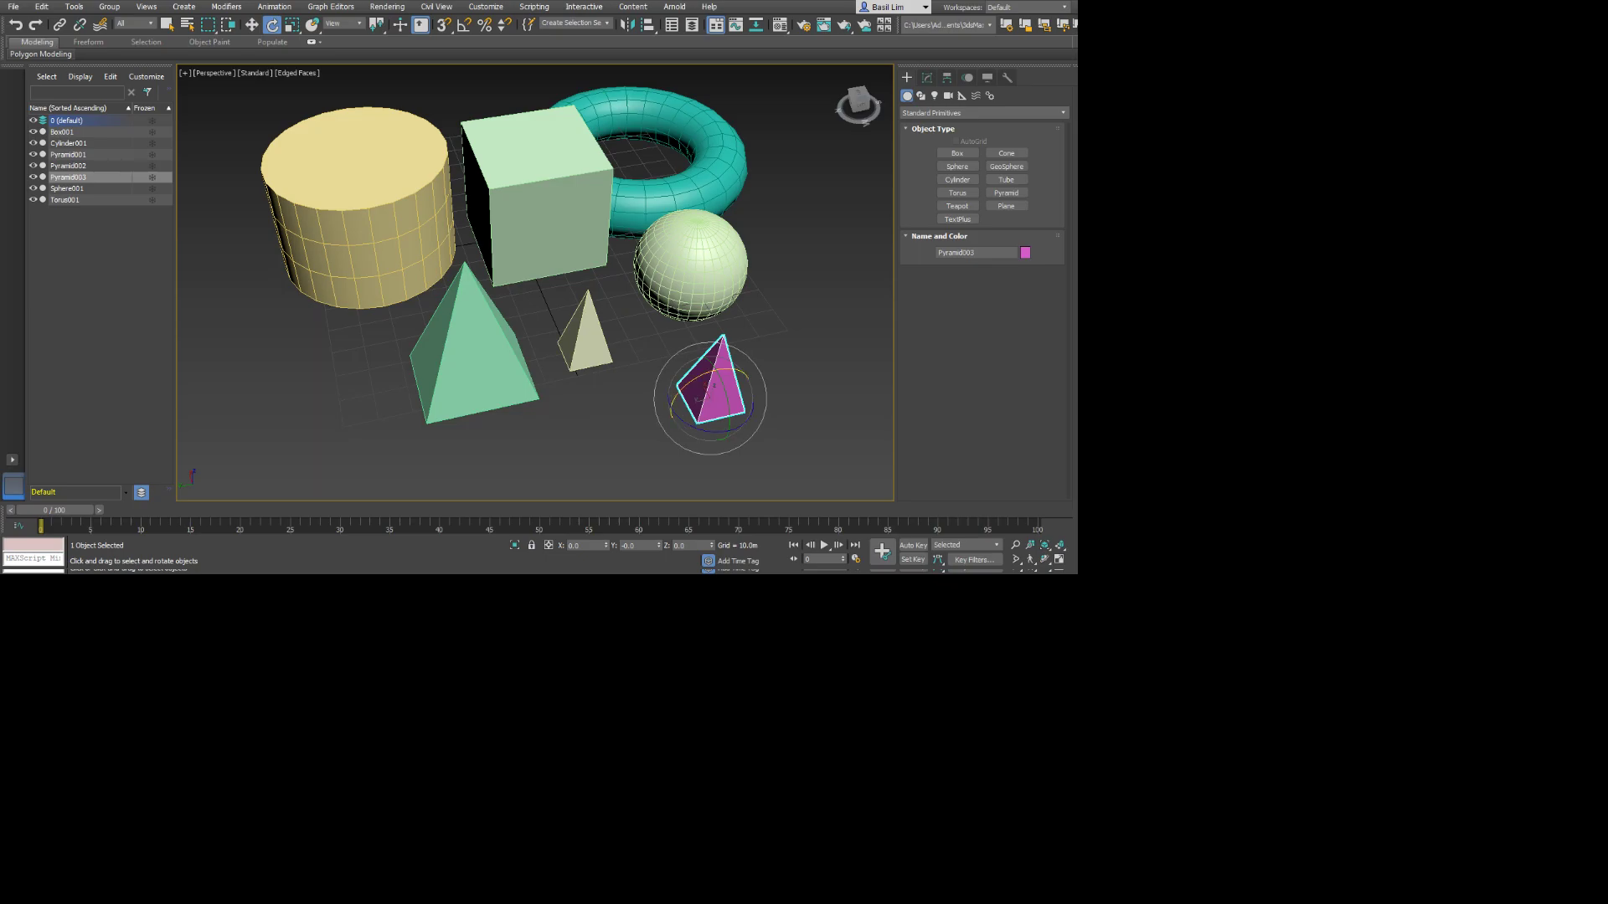
pyautogui.moveTo(712, 400)
pyautogui.mouseDown()
pyautogui.moveTo(709, 442)
pyautogui.moveTo(737, 404)
pyautogui.moveTo(712, 368)
pyautogui.mouseUp()
pyautogui.hotkey('ctrl', 'z')
pyautogui.press('r')
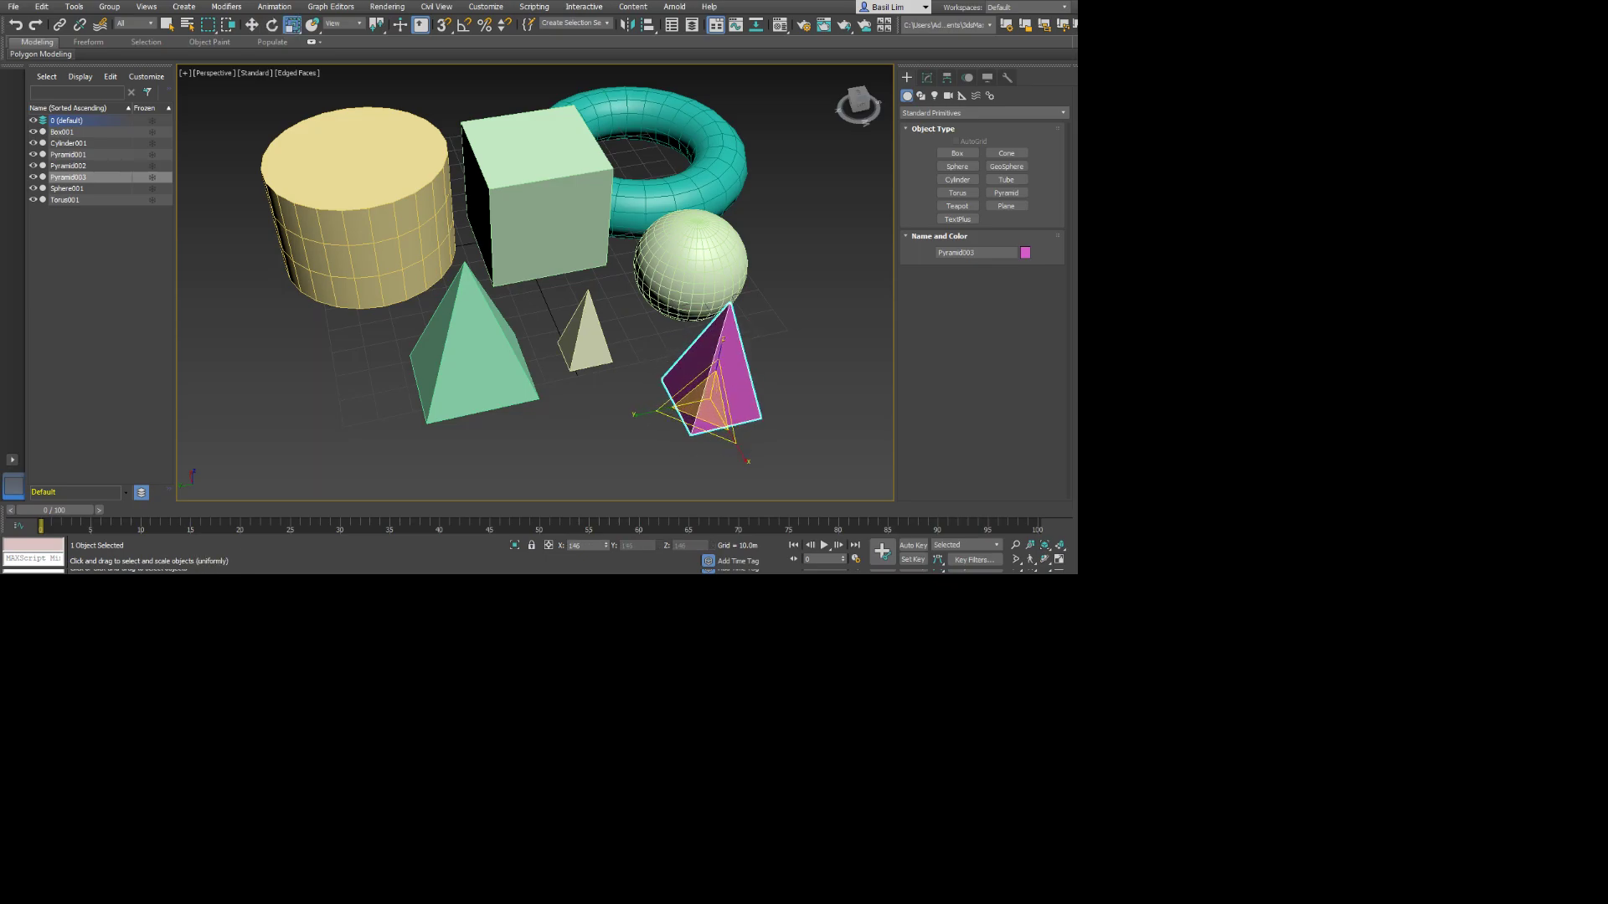
pyautogui.hotkey('ctrl', 'z')
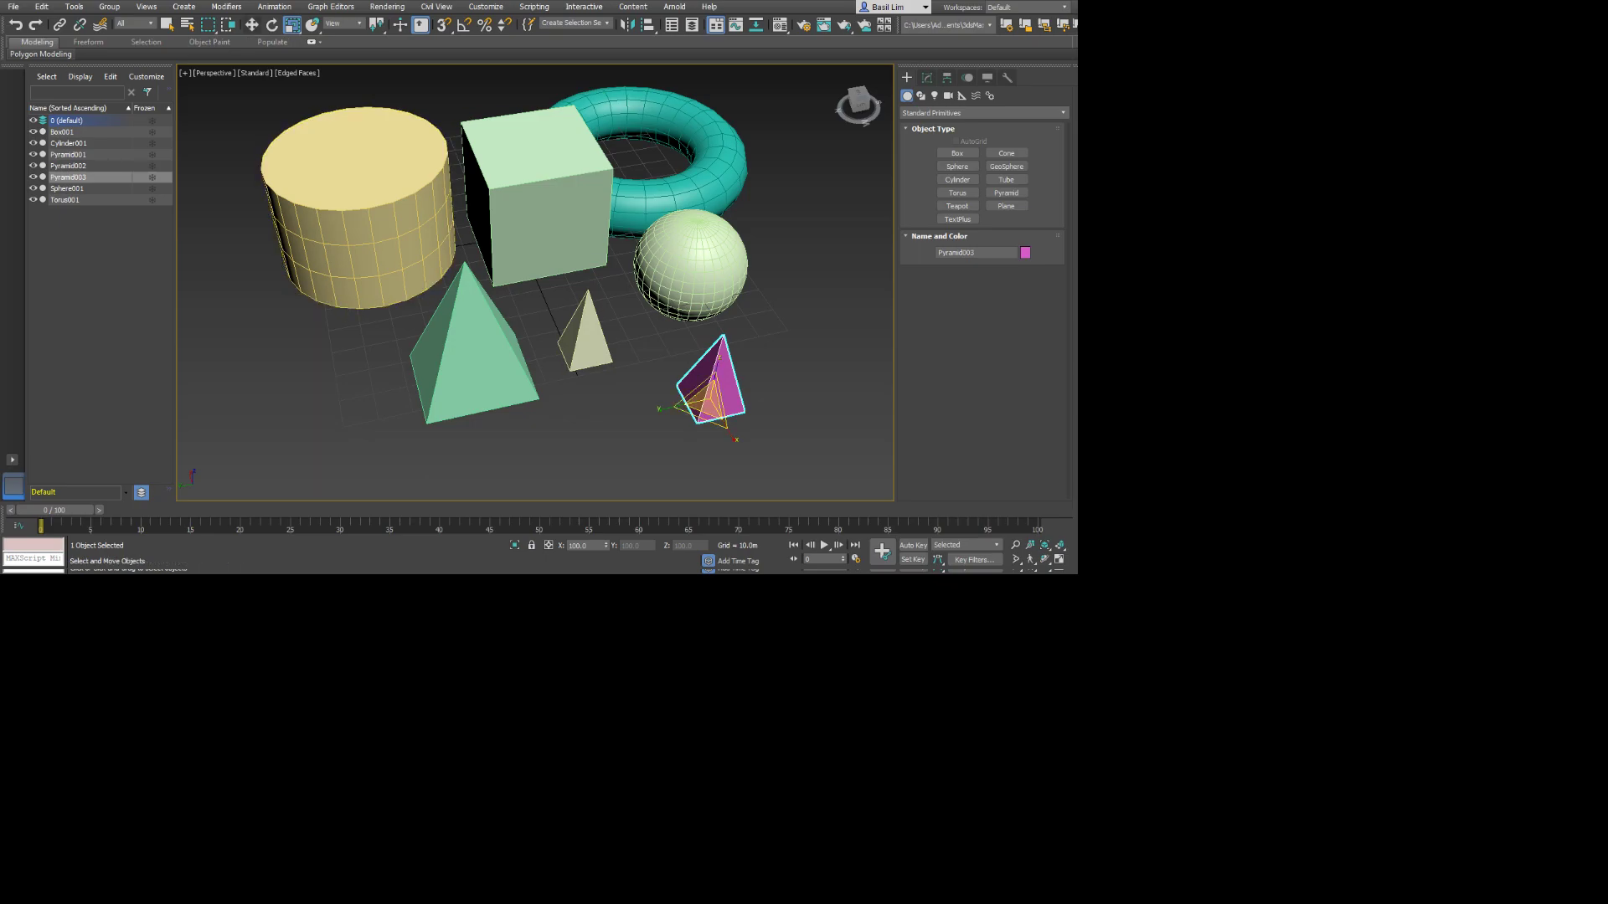
# Move the magenta pyramid along the Y axis toward the large green pyramid, and rotate it about 38° around X.
pyautogui.click(252, 25)
pyautogui.click(272, 25)
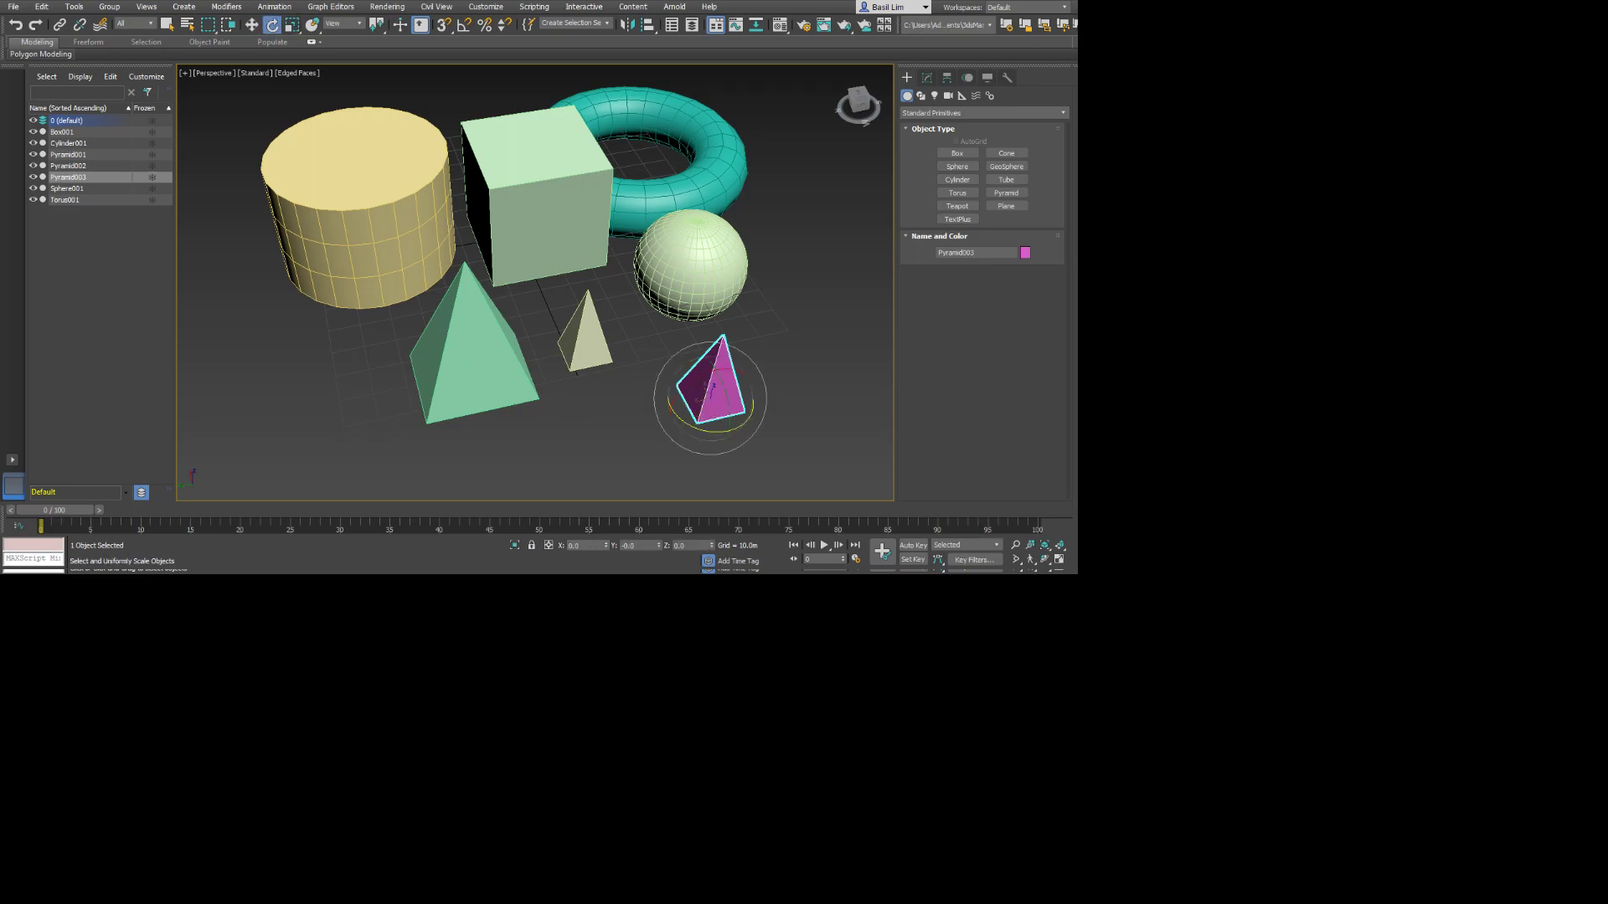
pyautogui.click(291, 25)
pyautogui.press('w')
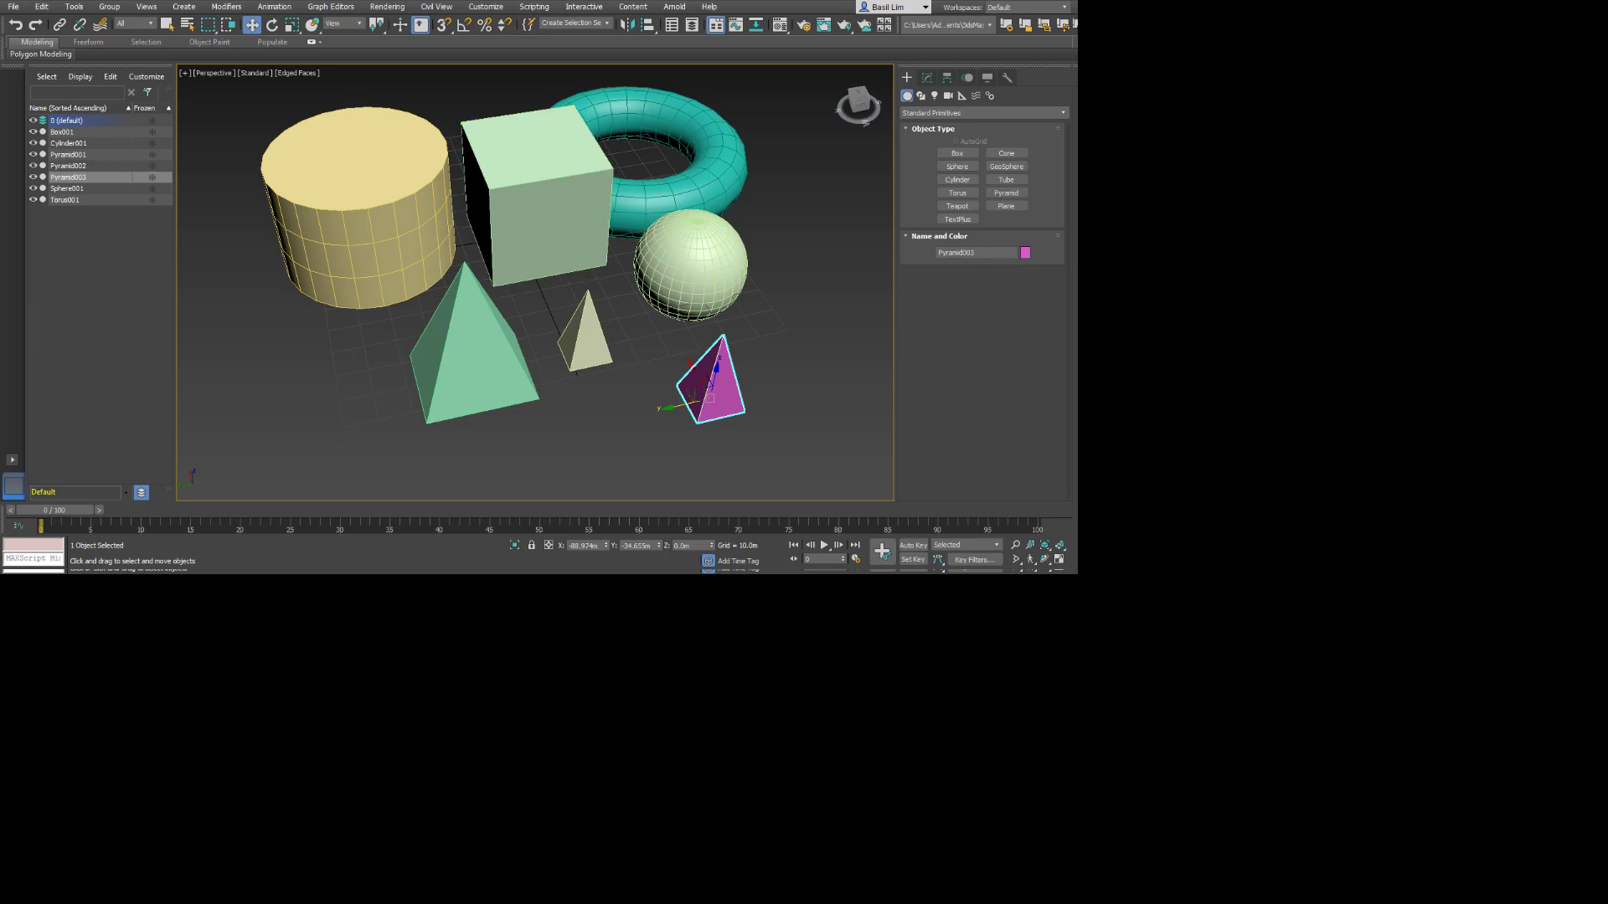
pyautogui.moveTo(674, 404); pyautogui.dragTo(584, 426)
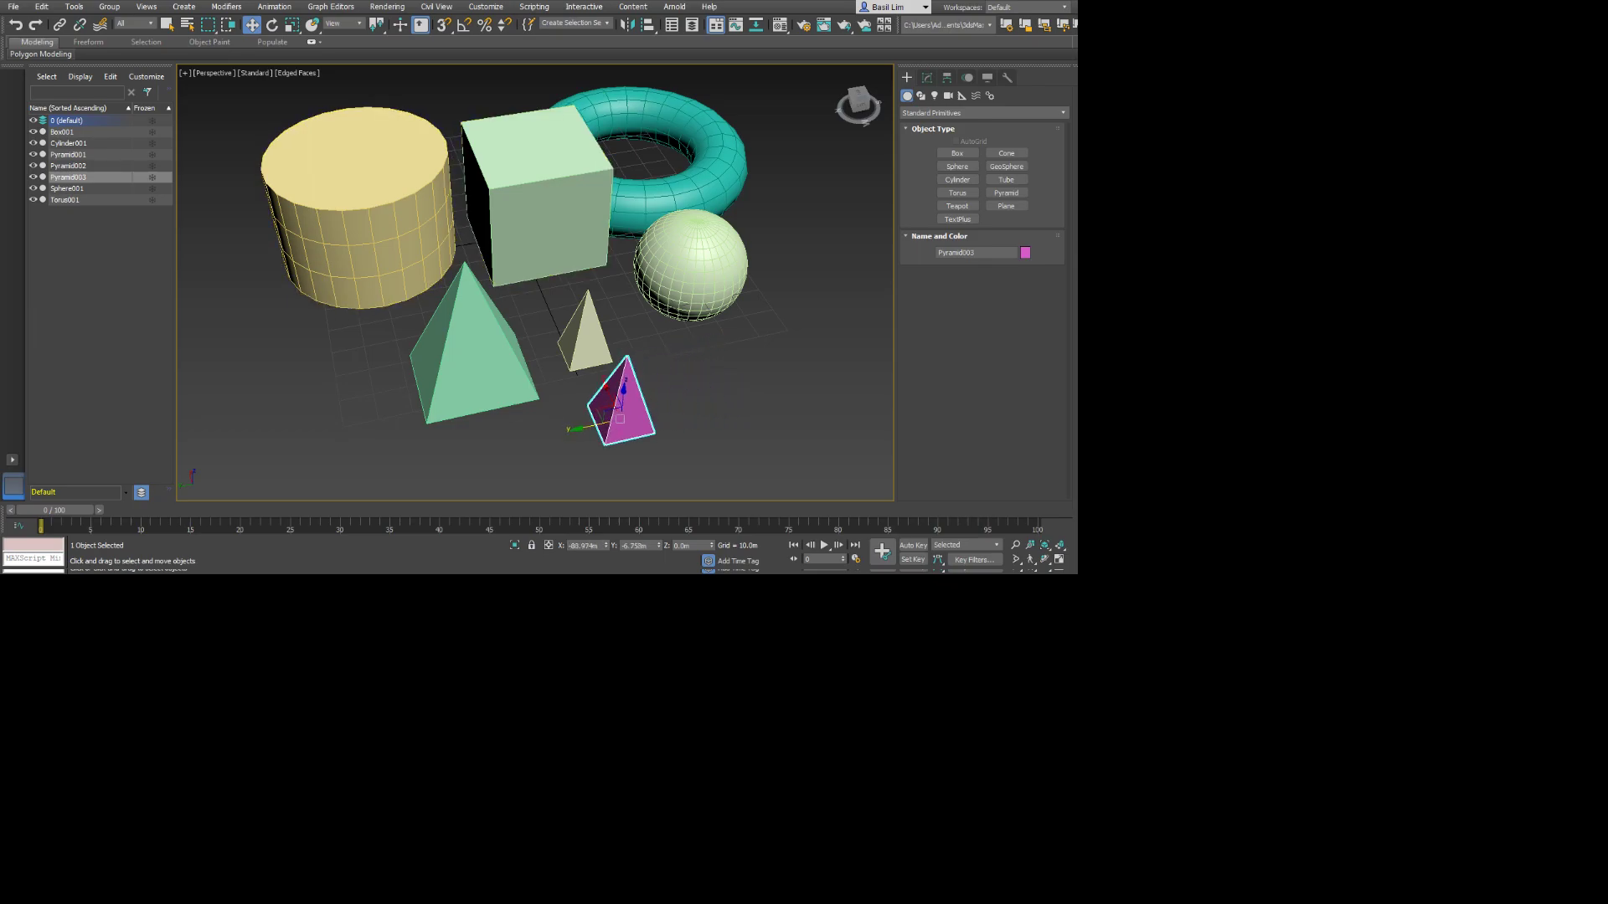
pyautogui.press('e')
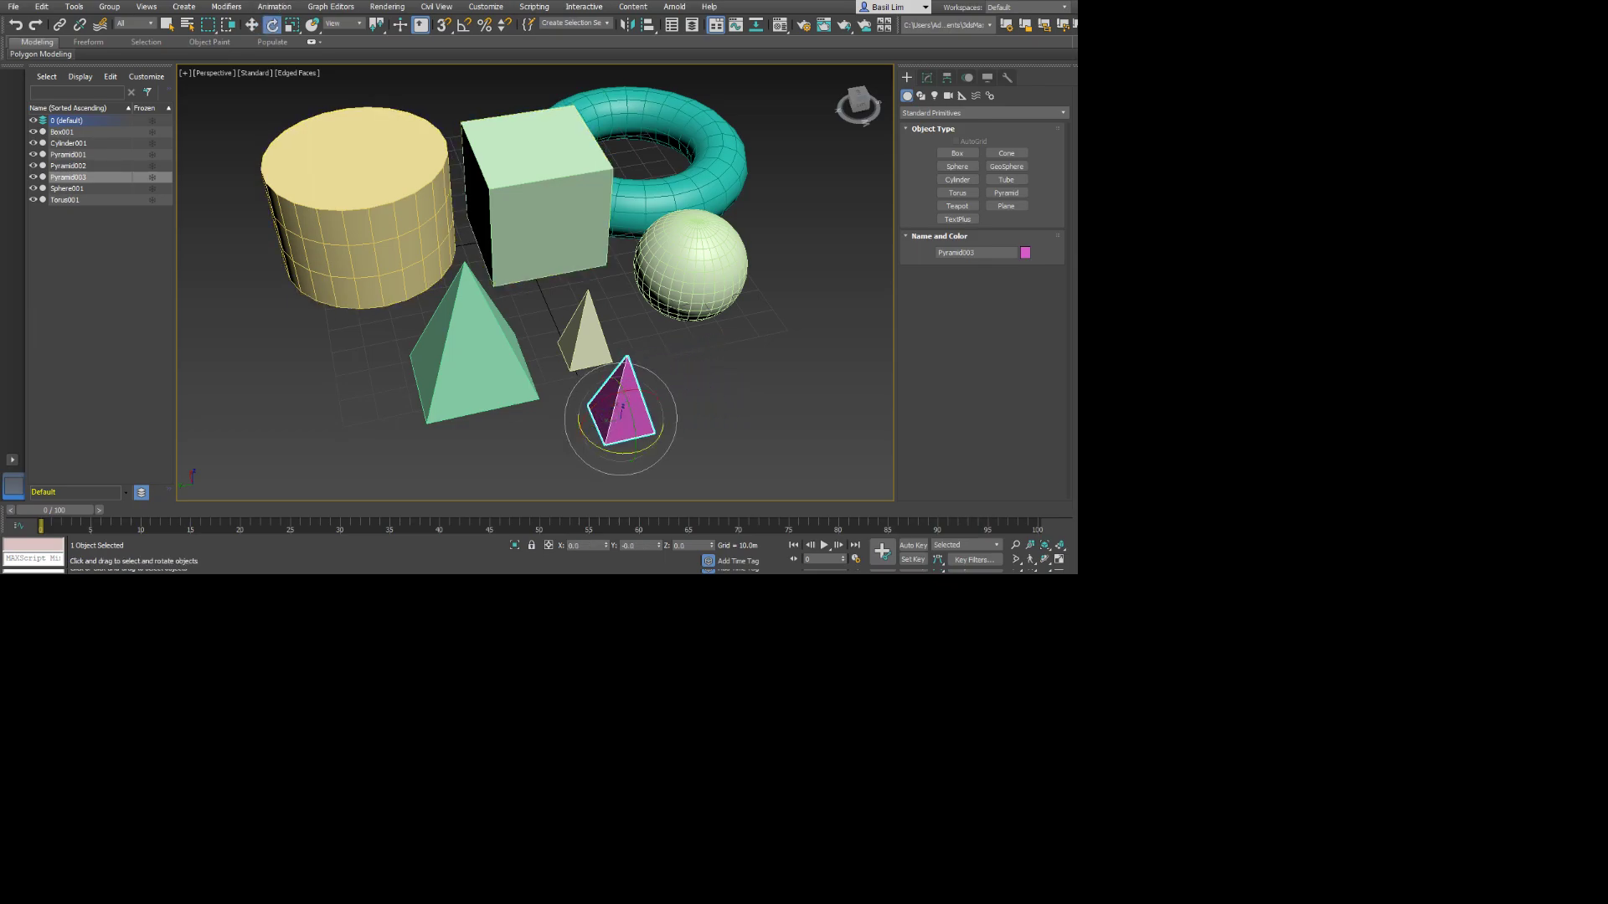
pyautogui.moveTo(634, 390); pyautogui.dragTo(677, 402)
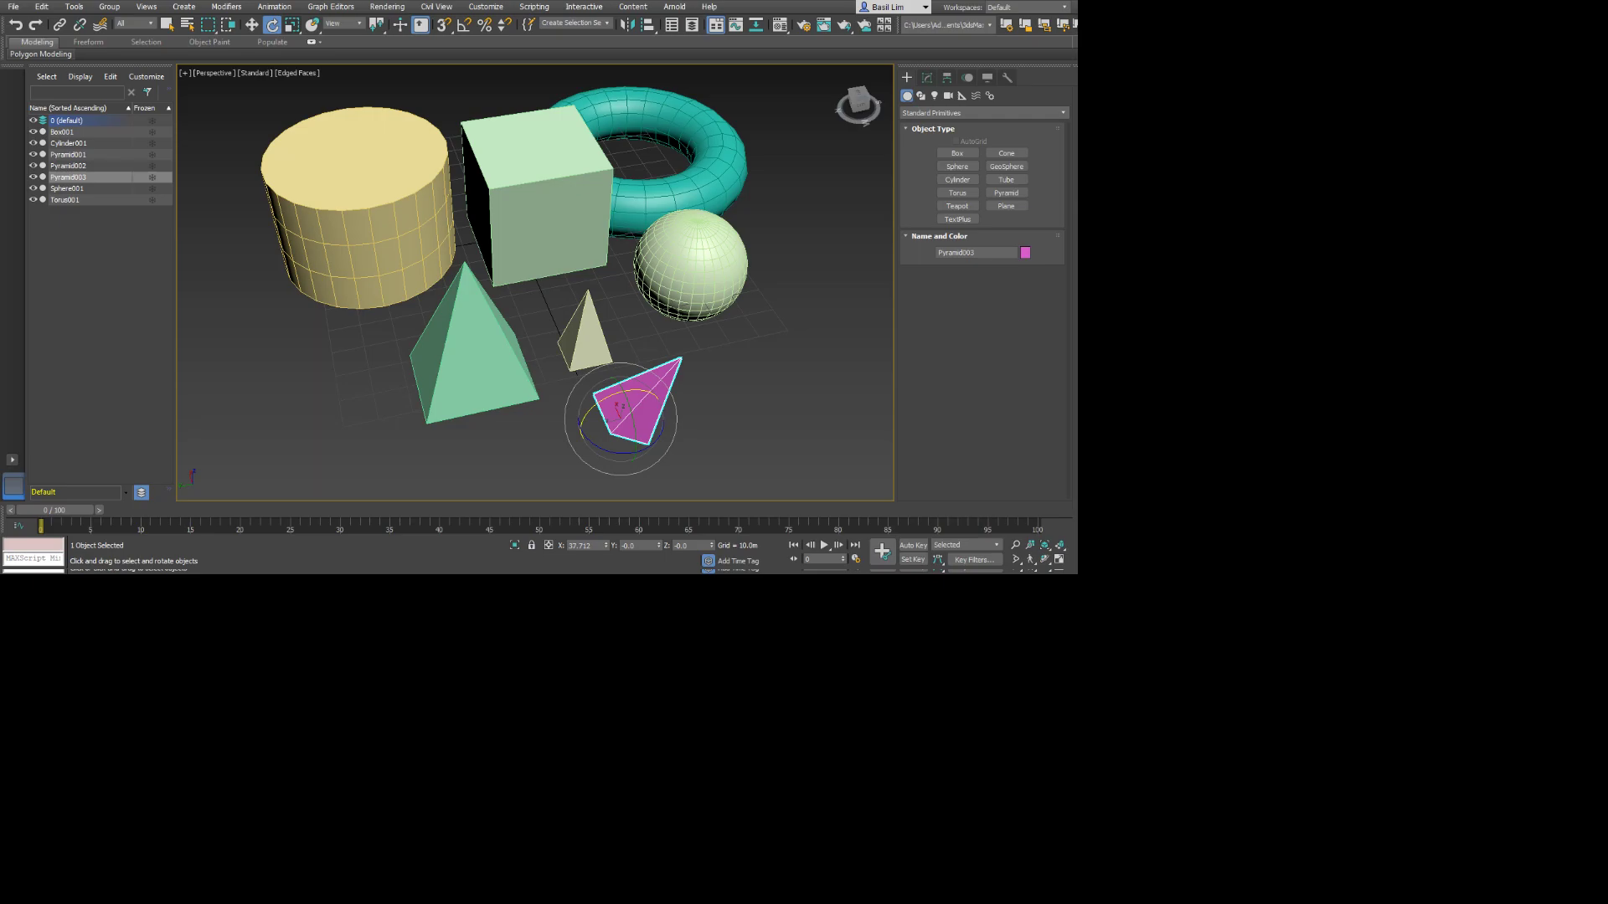
# Undo the magenta pyramid's rotation and both of its moves.
pyautogui.hotkey('ctrl', 'z')
pyautogui.hotkey('ctrl', 'z')
pyautogui.hotkey('ctrl', 'z')
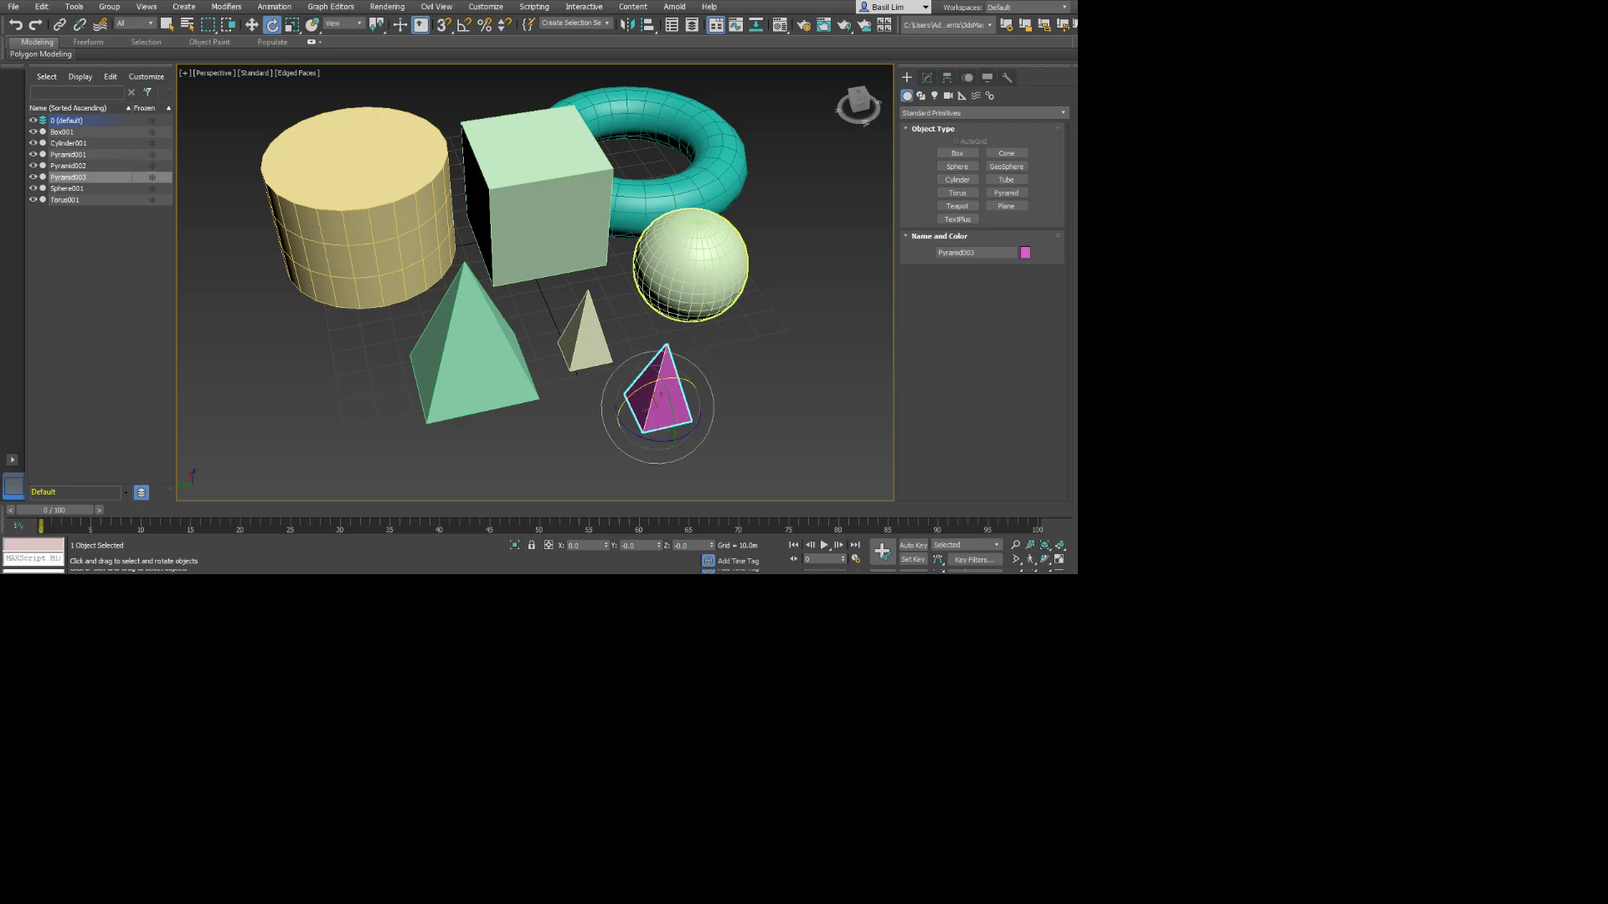
# Move the magenta pyramid along the Y axis, farther away from the small beige pyramid.
pyautogui.press('w')
pyautogui.scroll(4, 658, 411)
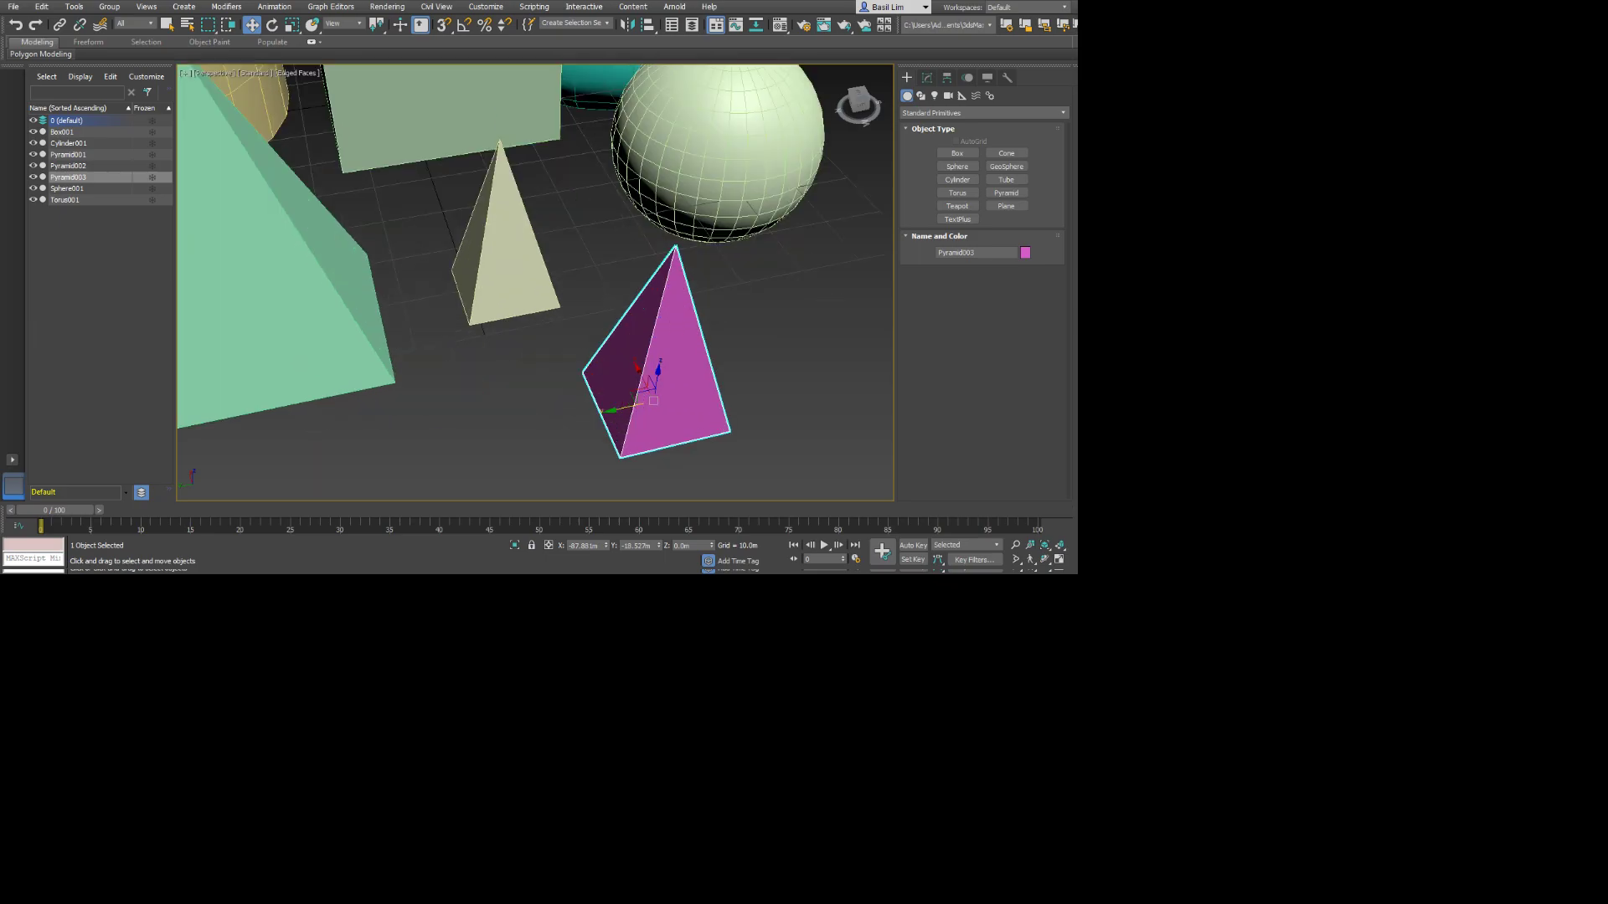
pyautogui.moveTo(657, 406)
pyautogui.keyDown('alt'); pyautogui.mouseDown(button='middle')
pyautogui.moveTo(766, 364)
pyautogui.moveTo(649, 372)
pyautogui.moveTo(658, 390)
pyautogui.mouseUp(button='middle'); pyautogui.keyUp('alt')
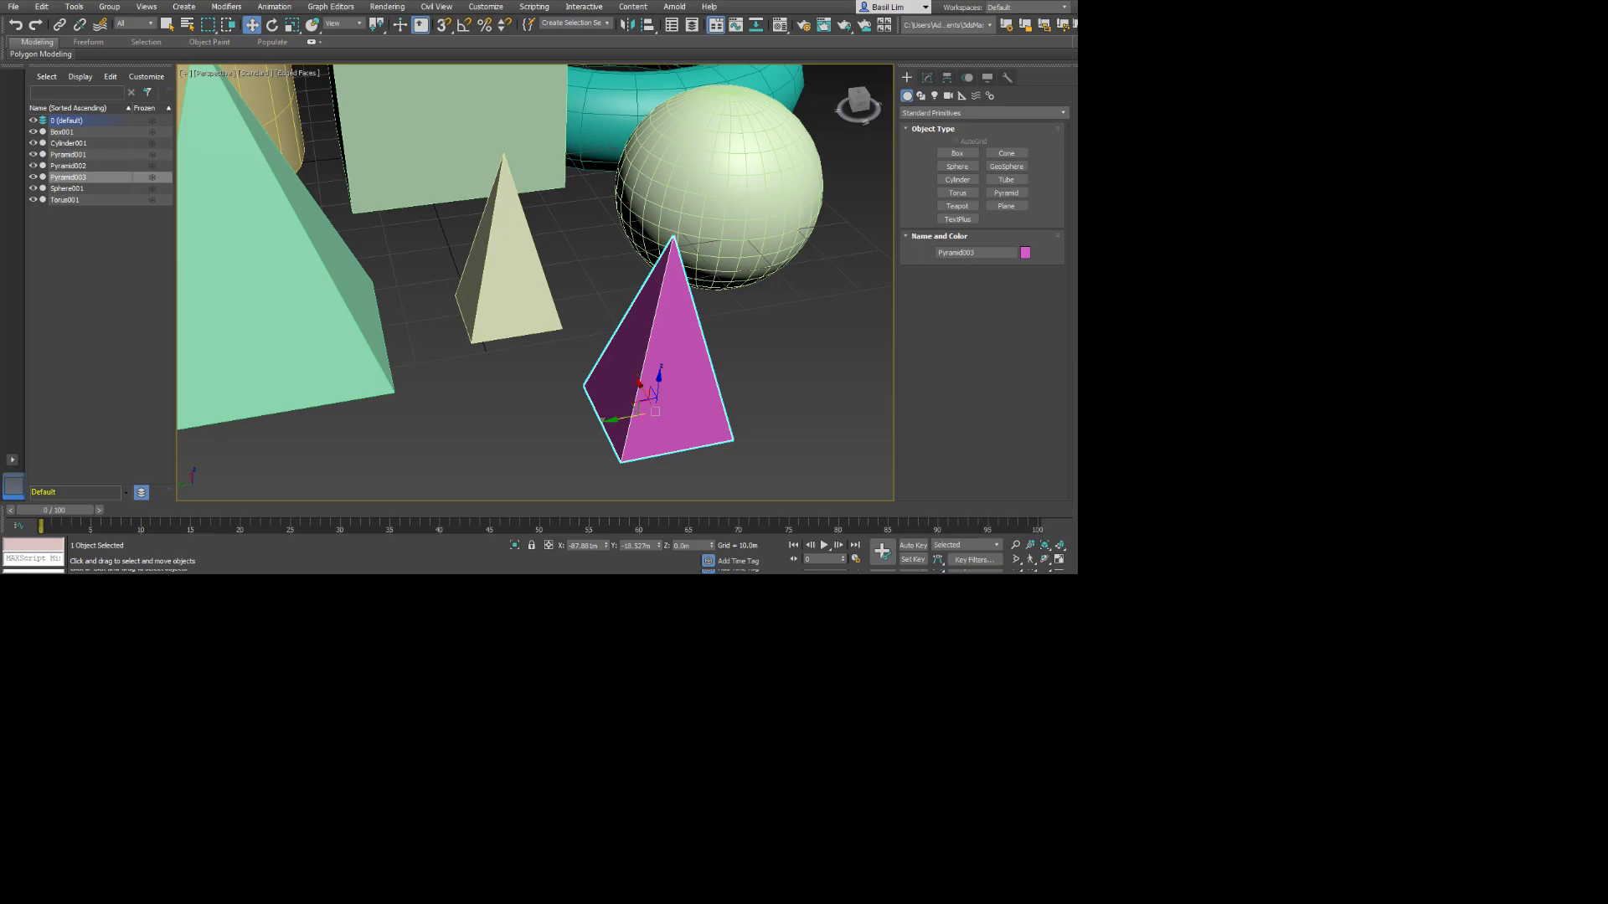
pyautogui.moveTo(628, 417); pyautogui.dragTo(757, 372)
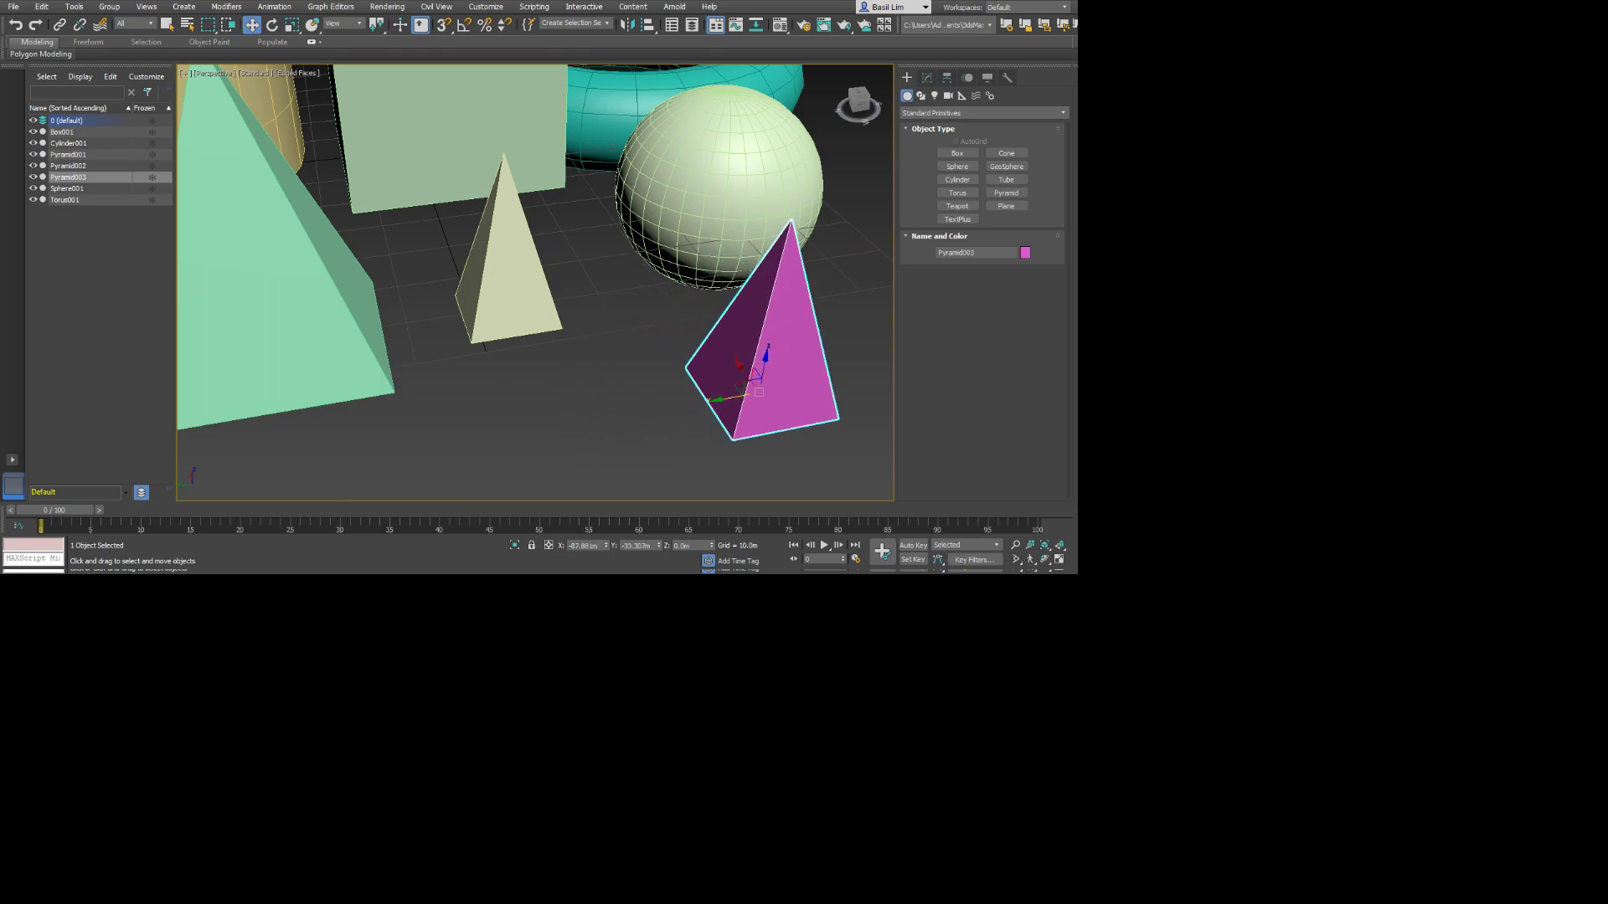
pyautogui.keyDown('alt'); pyautogui.moveTo(758, 373); pyautogui.dragTo(737, 452, button='middle'); pyautogui.keyUp('alt')
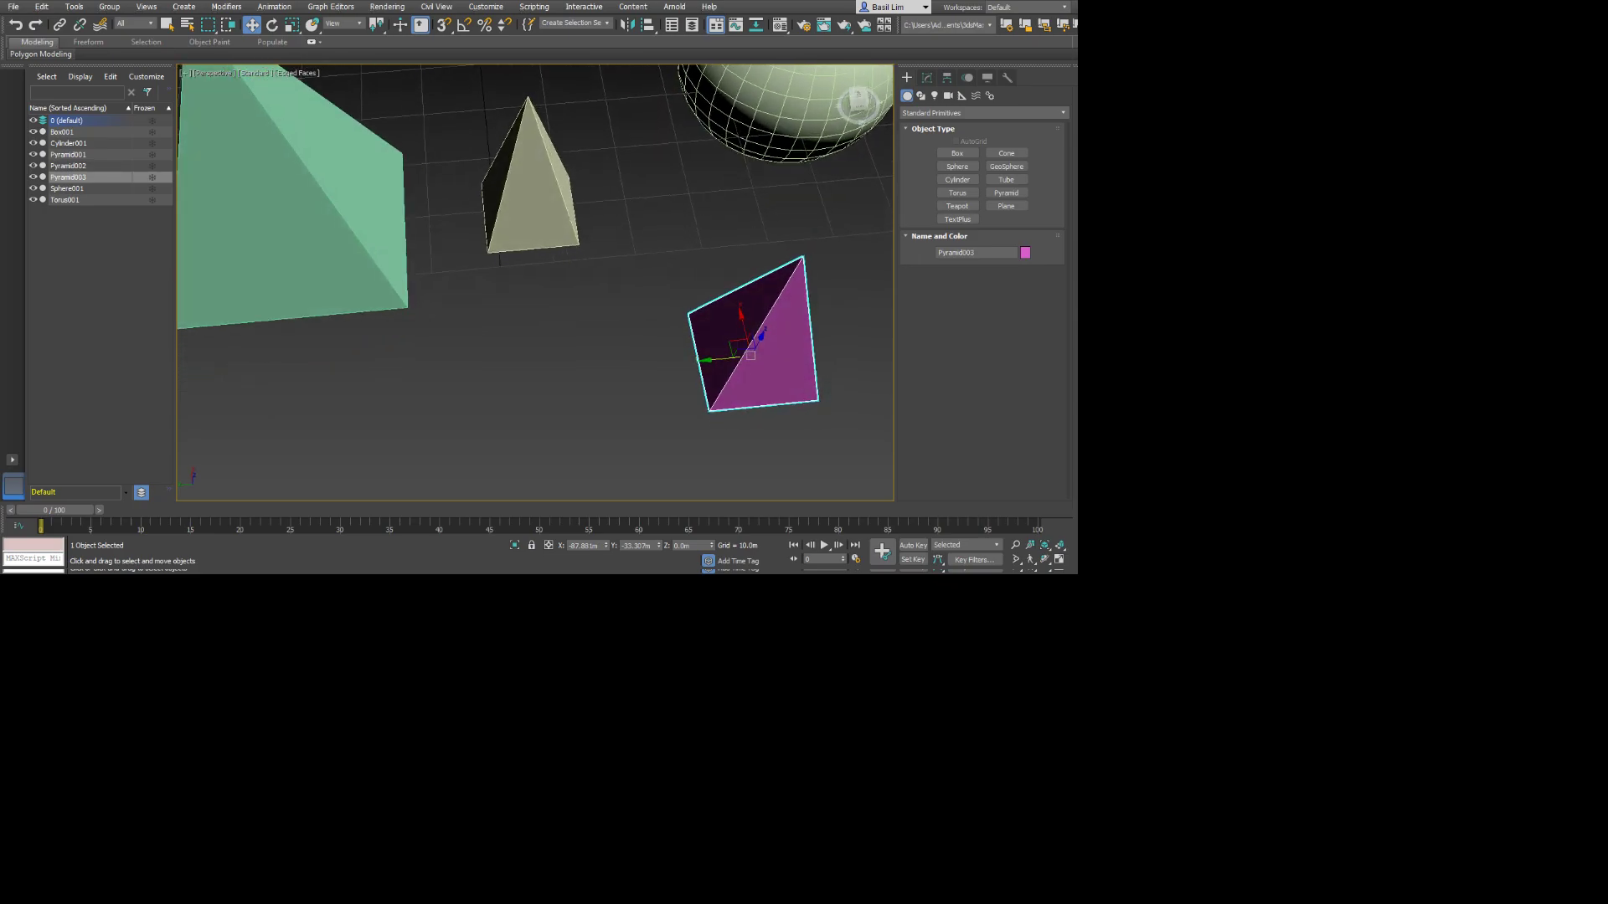
pyautogui.moveTo(737, 347)
pyautogui.mouseDown()
pyautogui.moveTo(519, 351)
pyautogui.moveTo(703, 273)
pyautogui.moveTo(661, 369)
pyautogui.moveTo(662, 228)
pyautogui.moveTo(681, 181)
pyautogui.moveTo(710, 277)
pyautogui.moveTo(649, 117)
pyautogui.moveTo(843, 382)
pyautogui.moveTo(520, 245)
pyautogui.moveTo(730, 294)
pyautogui.moveTo(726, 334)
pyautogui.mouseUp()
# Try rotating the magenta pyramid freely, cancelling or undoing each rotation.
pyautogui.press('e')
pyautogui.keyDown('alt'); pyautogui.moveTo(725, 334); pyautogui.dragTo(763, 284, button='middle'); pyautogui.keyUp('alt')
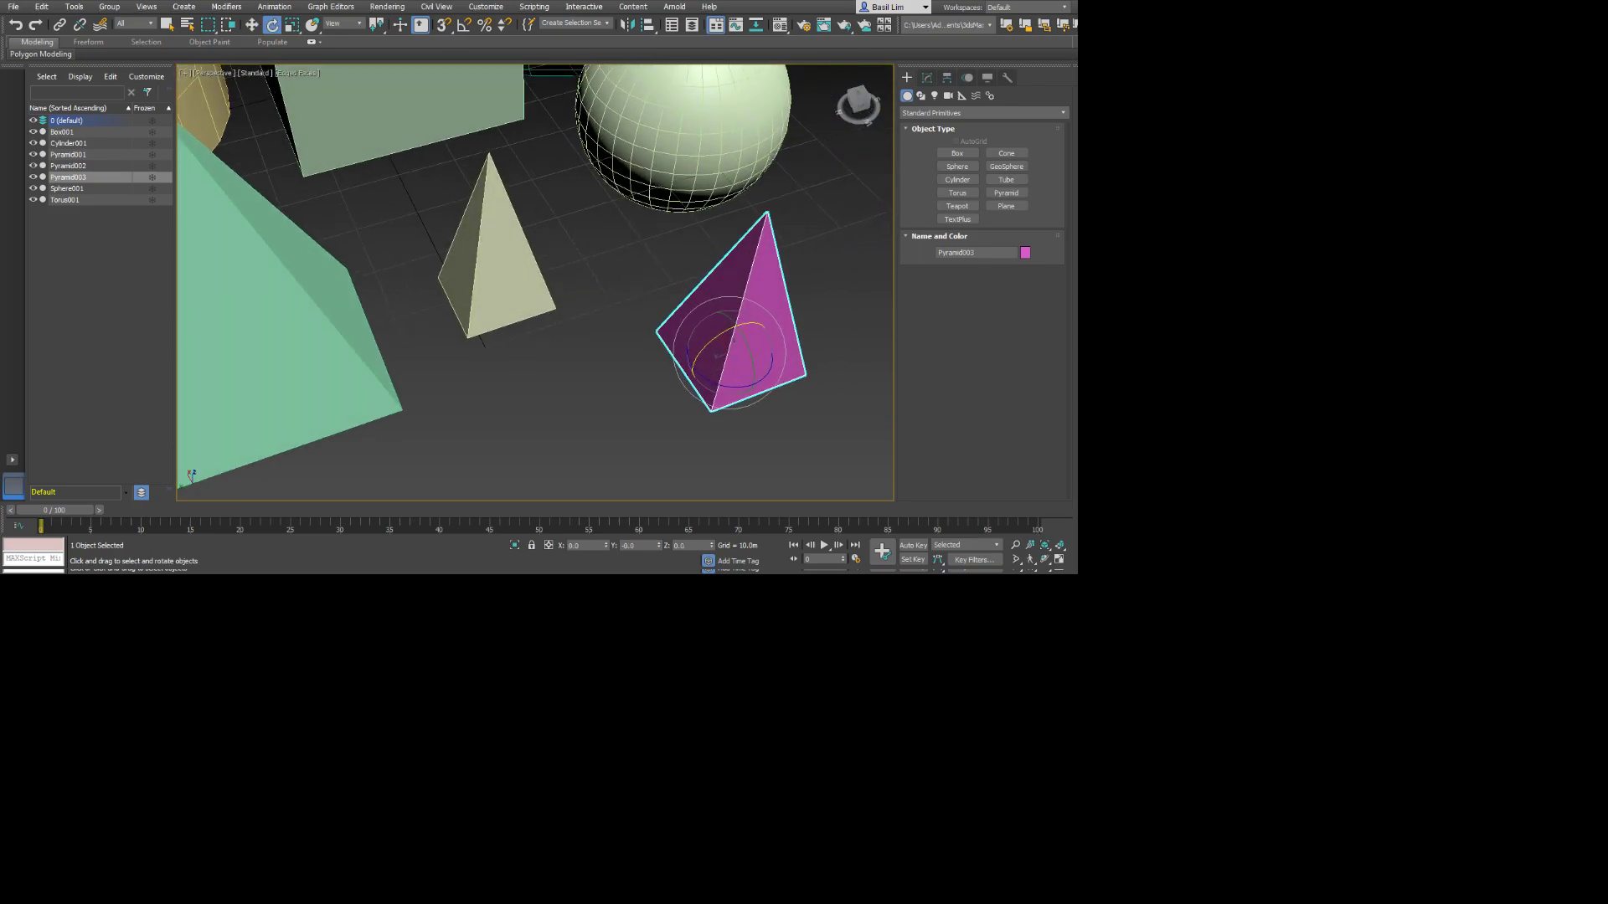
pyautogui.moveTo(729, 344)
pyautogui.mouseDown()
pyautogui.moveTo(707, 352)
pyautogui.moveTo(725, 340)
pyautogui.mouseUp()
pyautogui.rightClick(724, 340)
pyautogui.moveTo(730, 347); pyautogui.dragTo(693, 370)
pyautogui.hotkey('ctrl', 'z')
# Try scaling the magenta pyramid along X, along Z and uniformly, undoing each change.
pyautogui.press('r')
pyautogui.press('r')
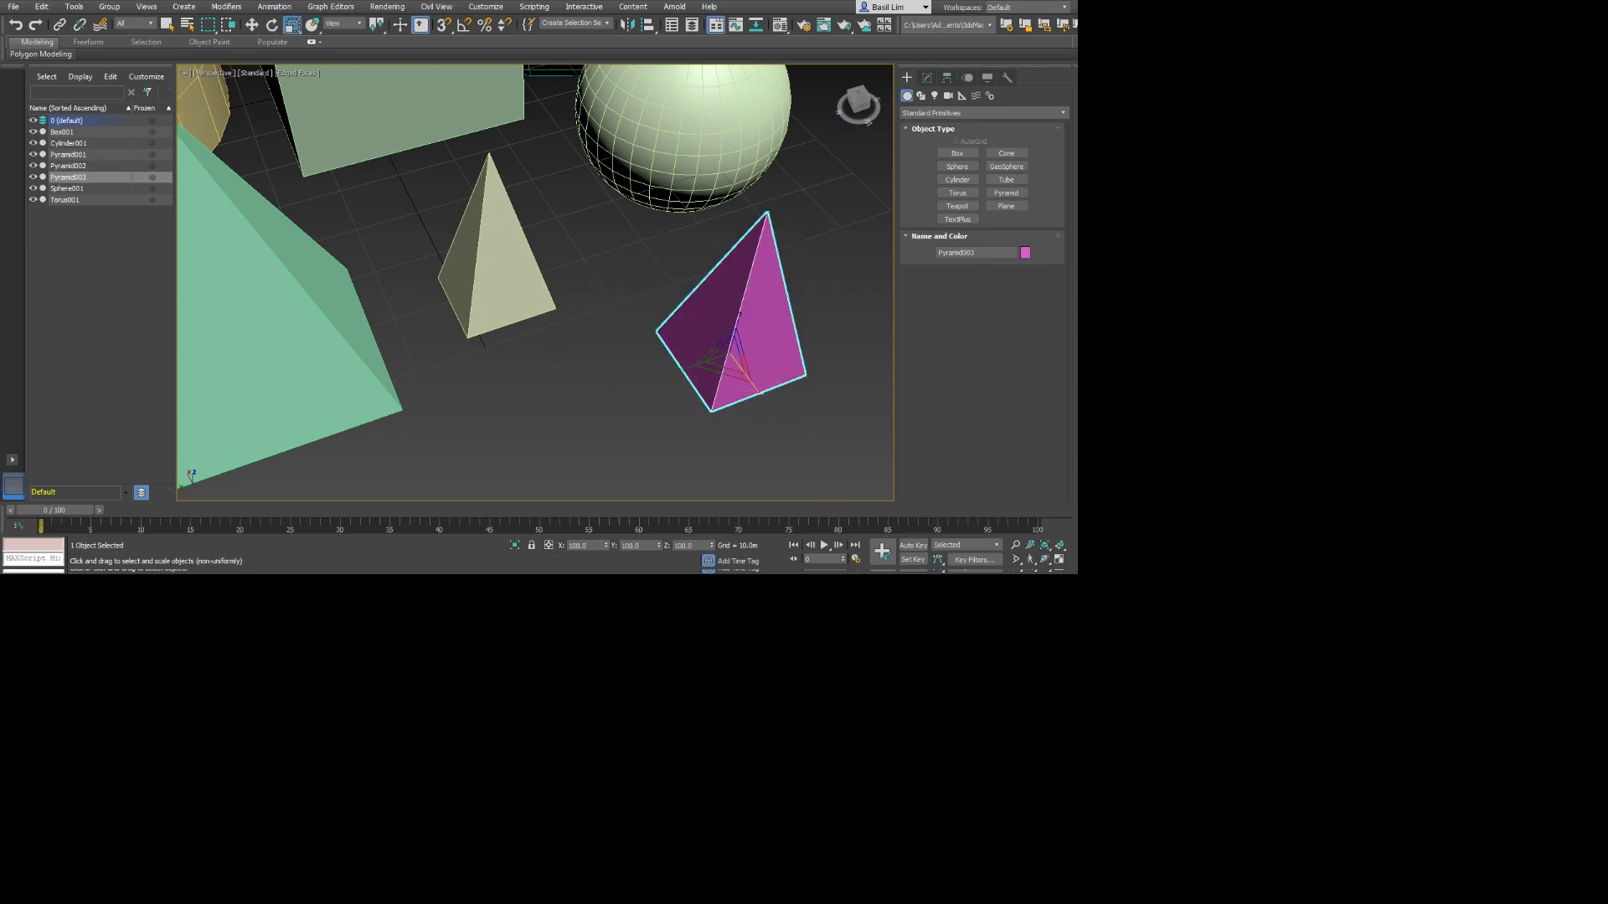
pyautogui.moveTo(749, 378); pyautogui.dragTo(803, 452)
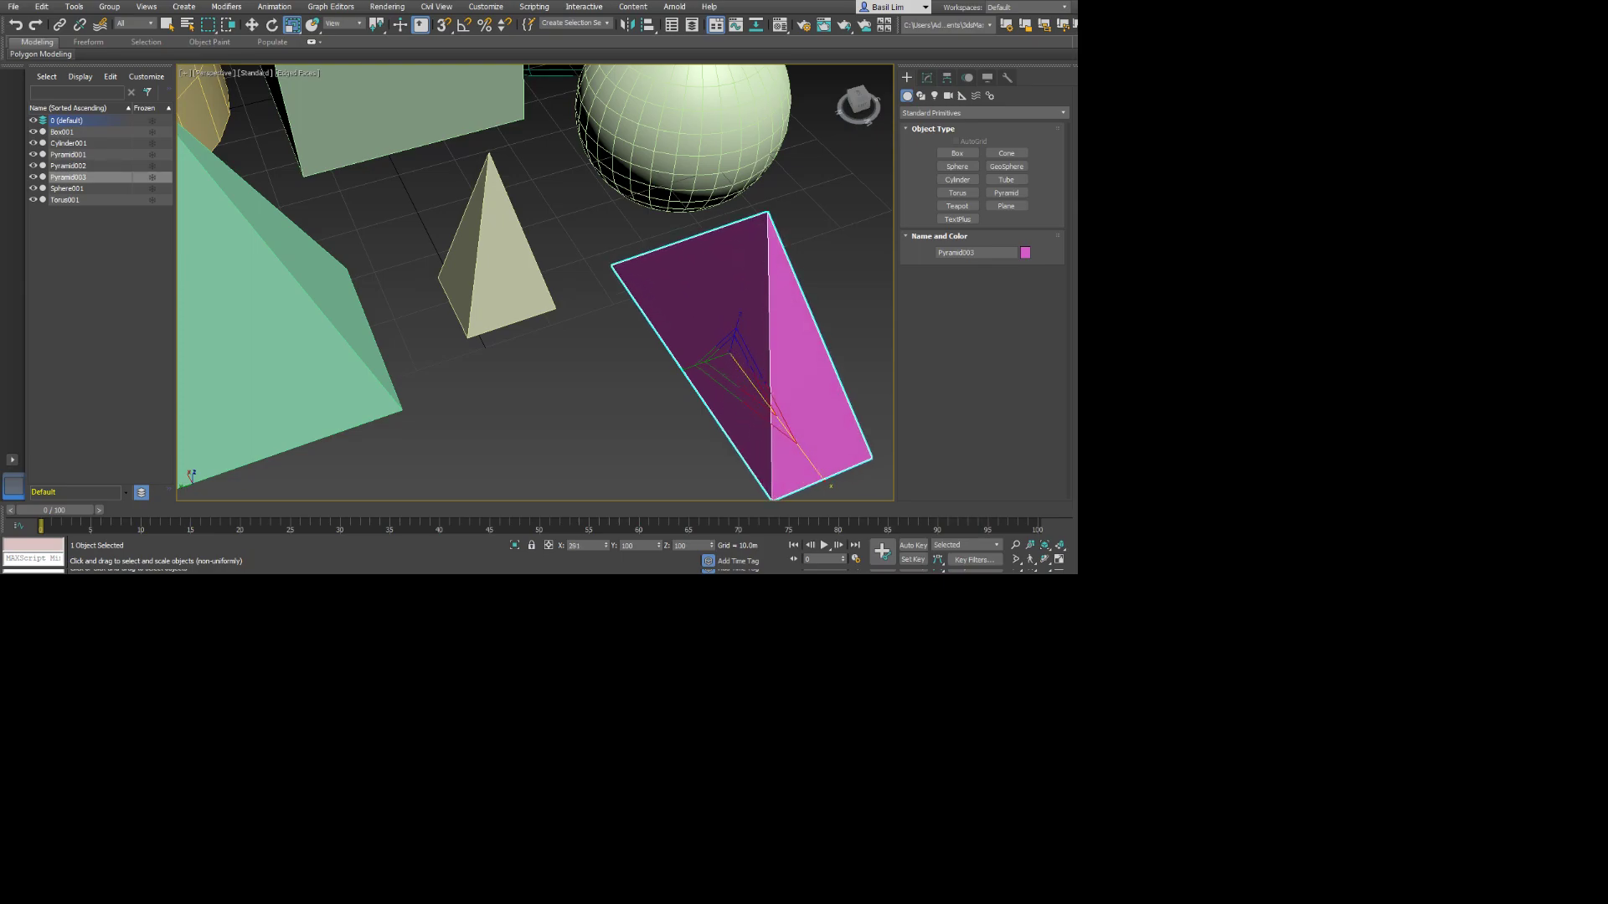
pyautogui.hotkey('ctrl', 'z')
pyautogui.press('r')
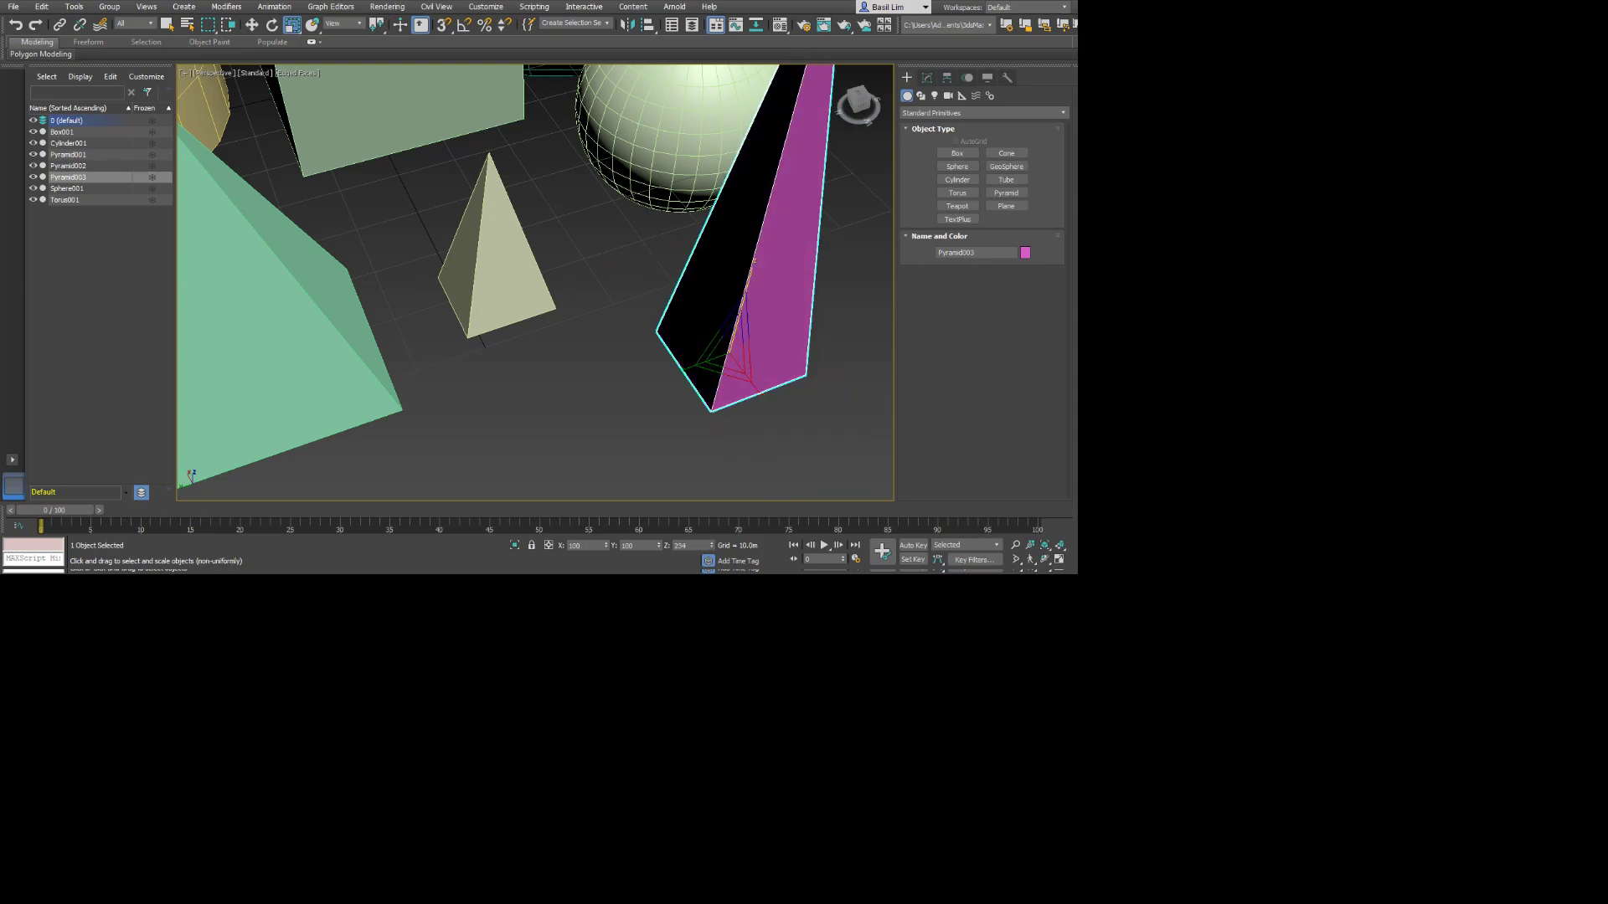
pyautogui.moveTo(743, 360); pyautogui.dragTo(748, 278)
pyautogui.hotkey('ctrl', 'z')
pyautogui.moveTo(730, 360); pyautogui.dragTo(732, 281)
pyautogui.hotkey('ctrl', 'z')
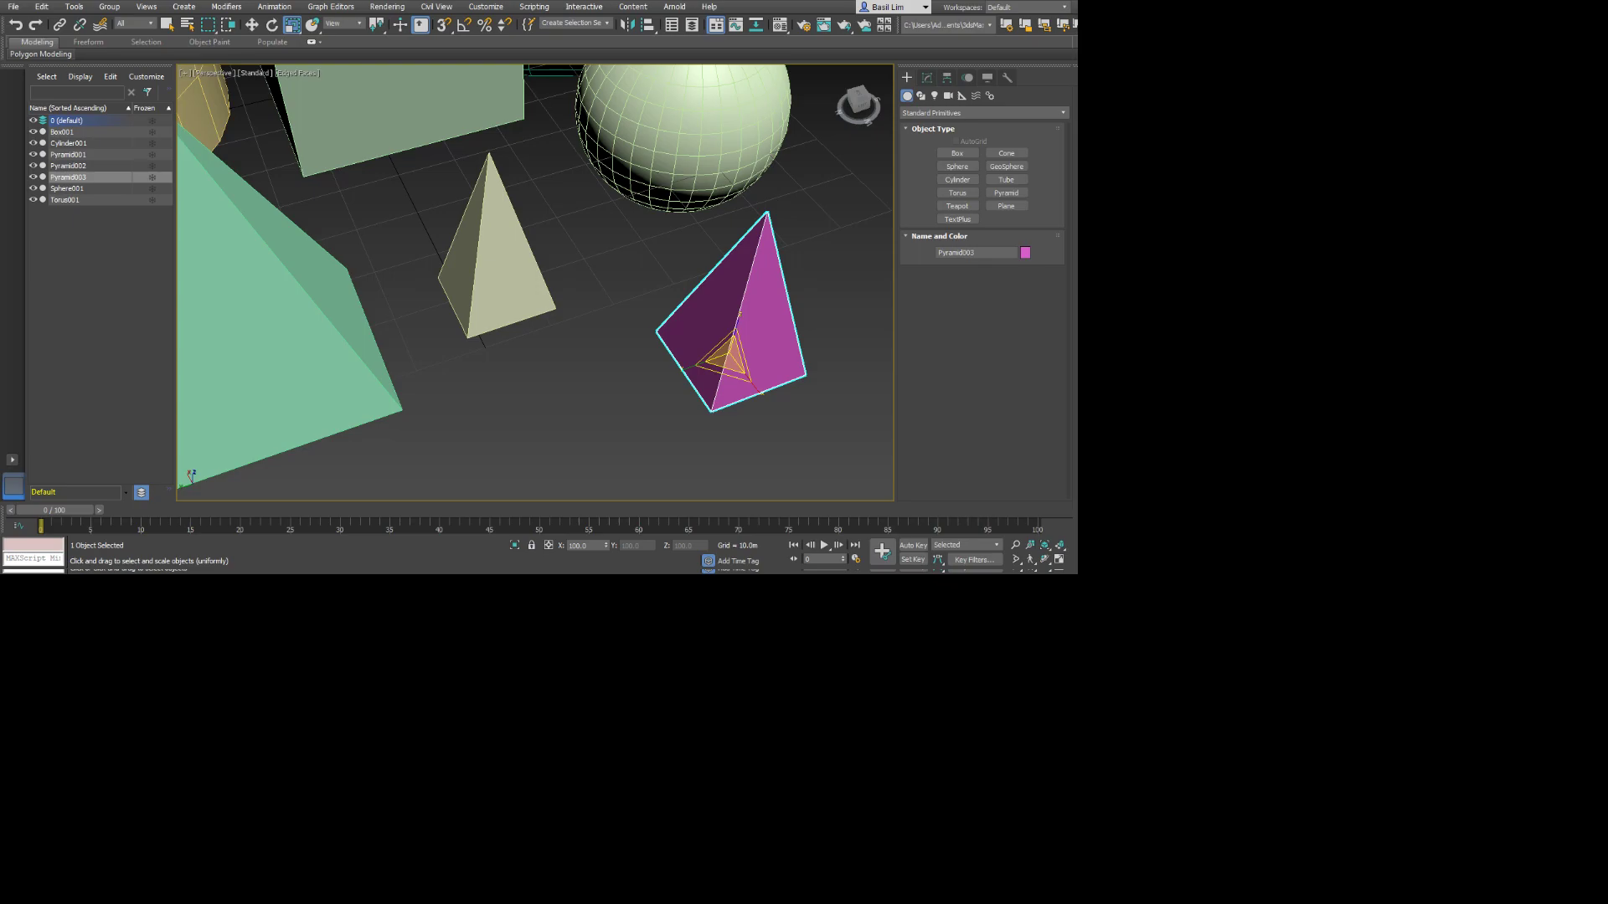
# Move the magenta pyramid slightly along the X axis, toward the sphere.
pyautogui.press('w')
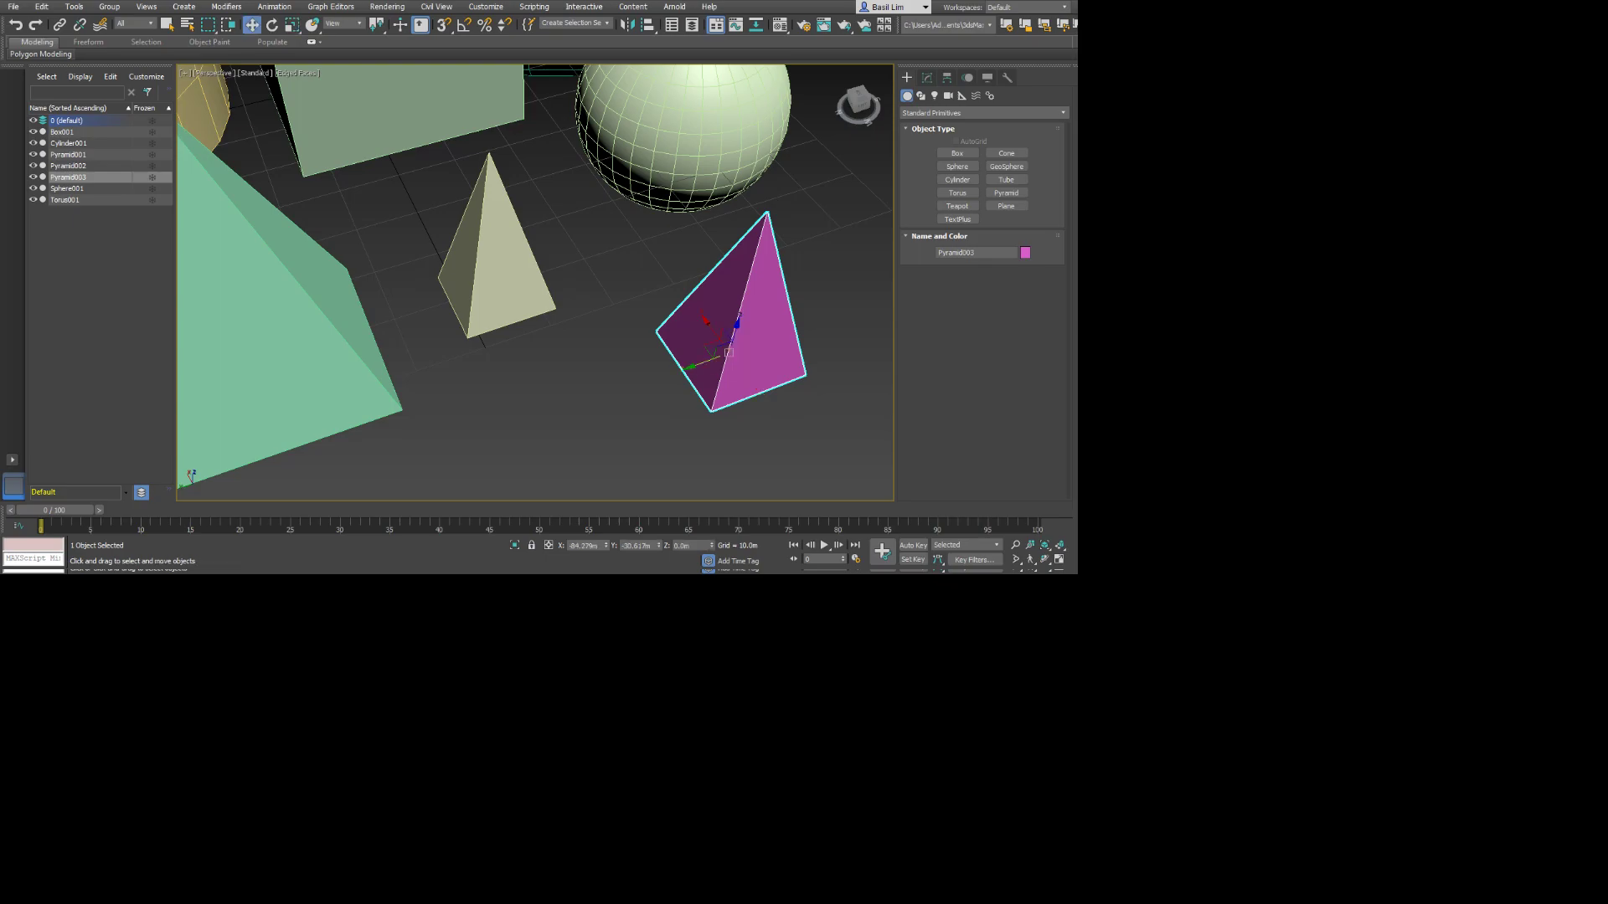
pyautogui.moveTo(712, 330)
pyautogui.mouseDown()
pyautogui.moveTo(689, 298)
pyautogui.moveTo(710, 329)
pyautogui.moveTo(698, 309)
pyautogui.mouseUp()
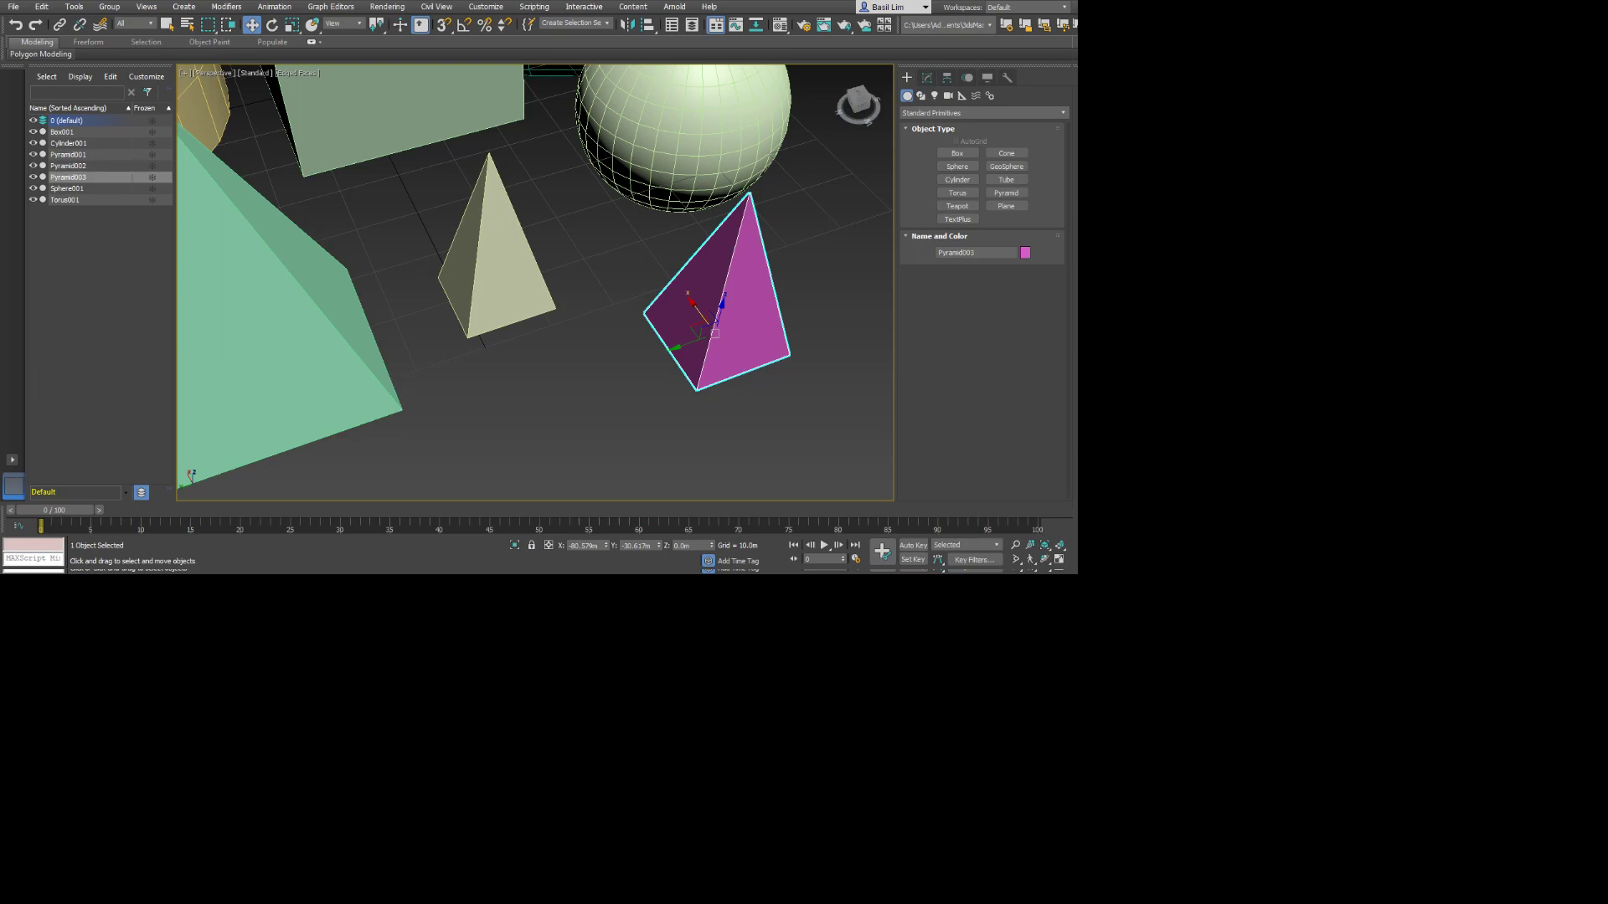
# Delete every object in the scene except the yellow cylinder.
pyautogui.moveTo(418, 243); pyautogui.dragTo(737, 389, button='middle')
pyautogui.scroll(-5, 737, 389)
pyautogui.moveTo(486, 281)
pyautogui.mouseDown(button='middle')
pyautogui.moveTo(594, 322)
pyautogui.moveTo(492, 262)
pyautogui.mouseUp(button='middle')
pyautogui.click(574, 308)
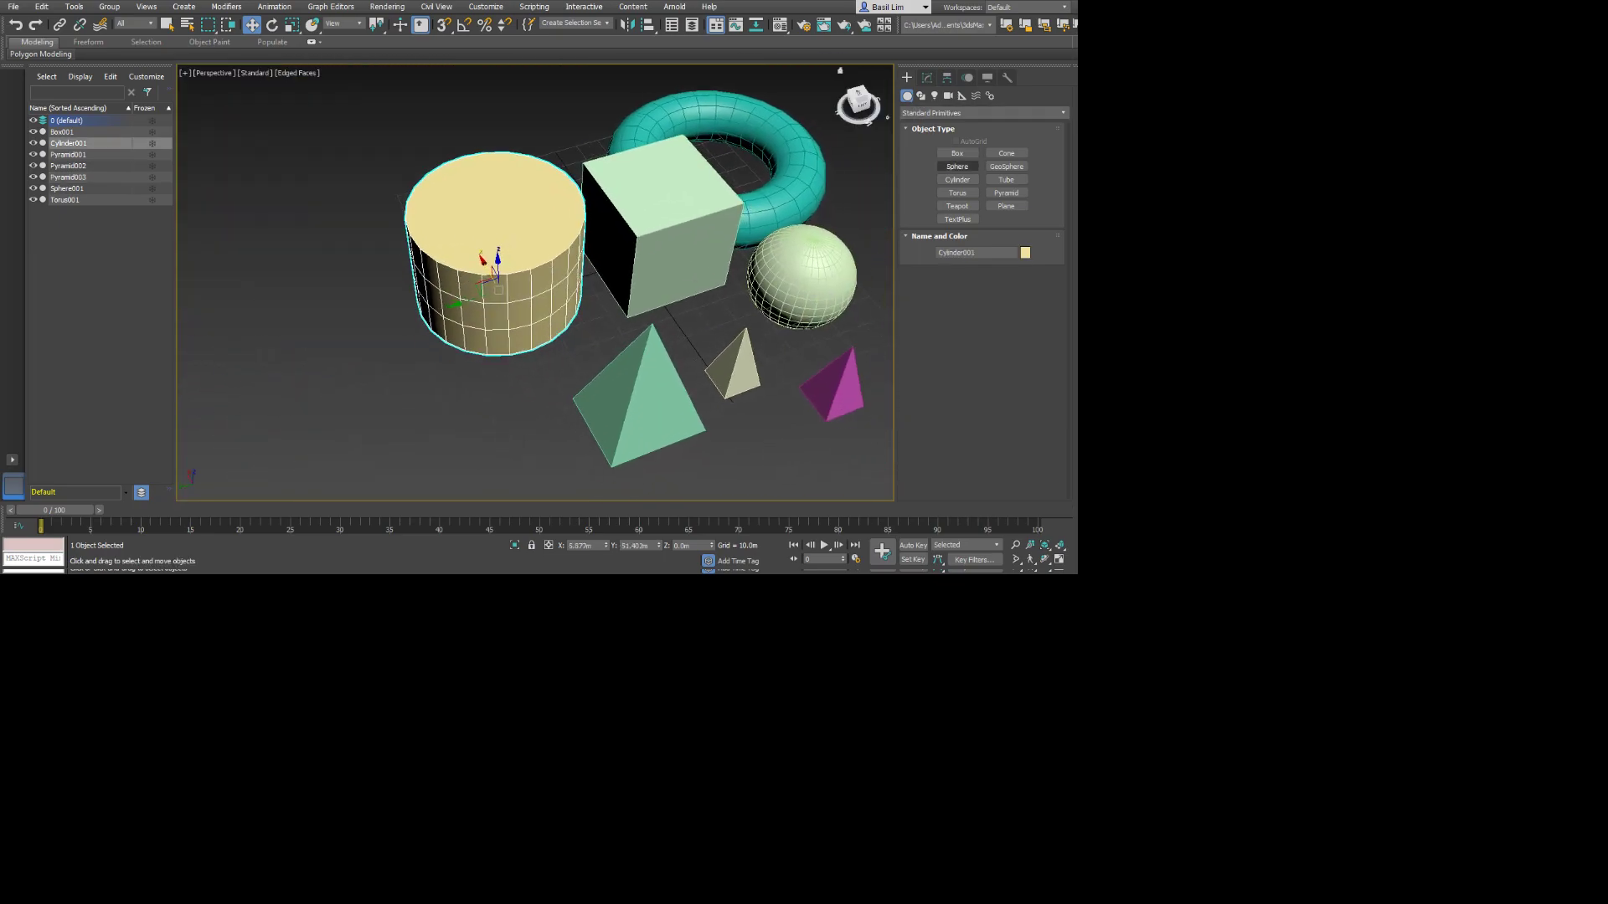
pyautogui.moveTo(808, 405); pyautogui.dragTo(626, 377, button='middle')
pyautogui.scroll(-5, 566, 407)
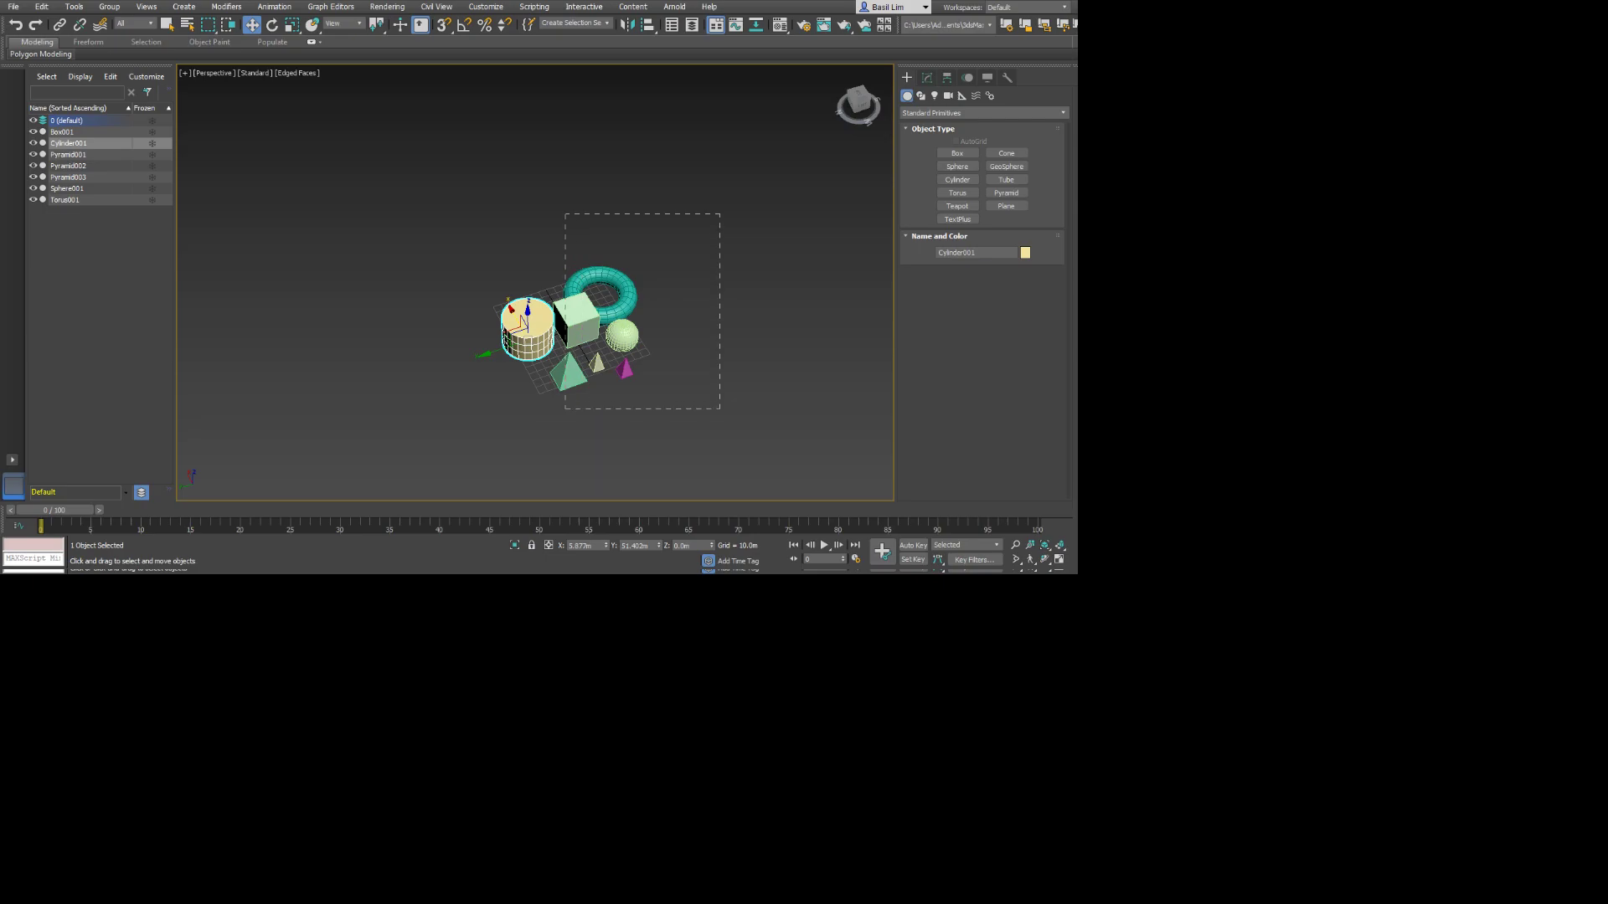
pyautogui.moveTo(564, 214); pyautogui.dragTo(719, 408)
pyautogui.press('Delete')
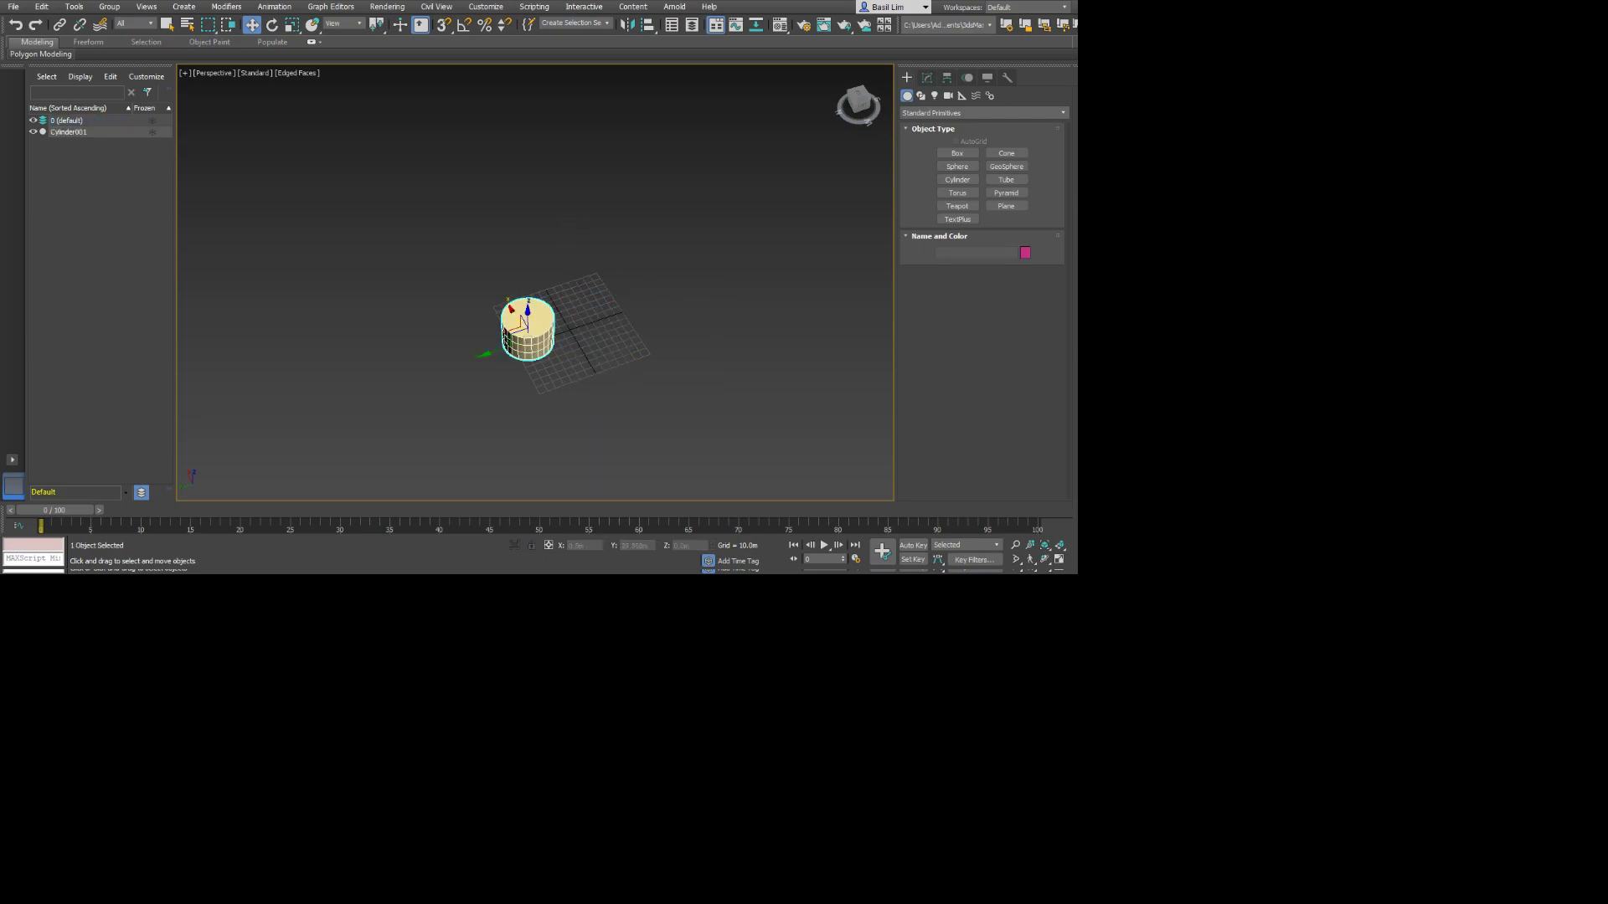
# Move the cylinder along the ground to roughly the centre of the grid.
pyautogui.click(507, 339)
pyautogui.moveTo(507, 339); pyautogui.dragTo(550, 333)
pyautogui.scroll(10, 551, 336)
pyautogui.scroll(-4, 550, 336)
pyautogui.moveTo(550, 337); pyautogui.dragTo(621, 316, button='middle')
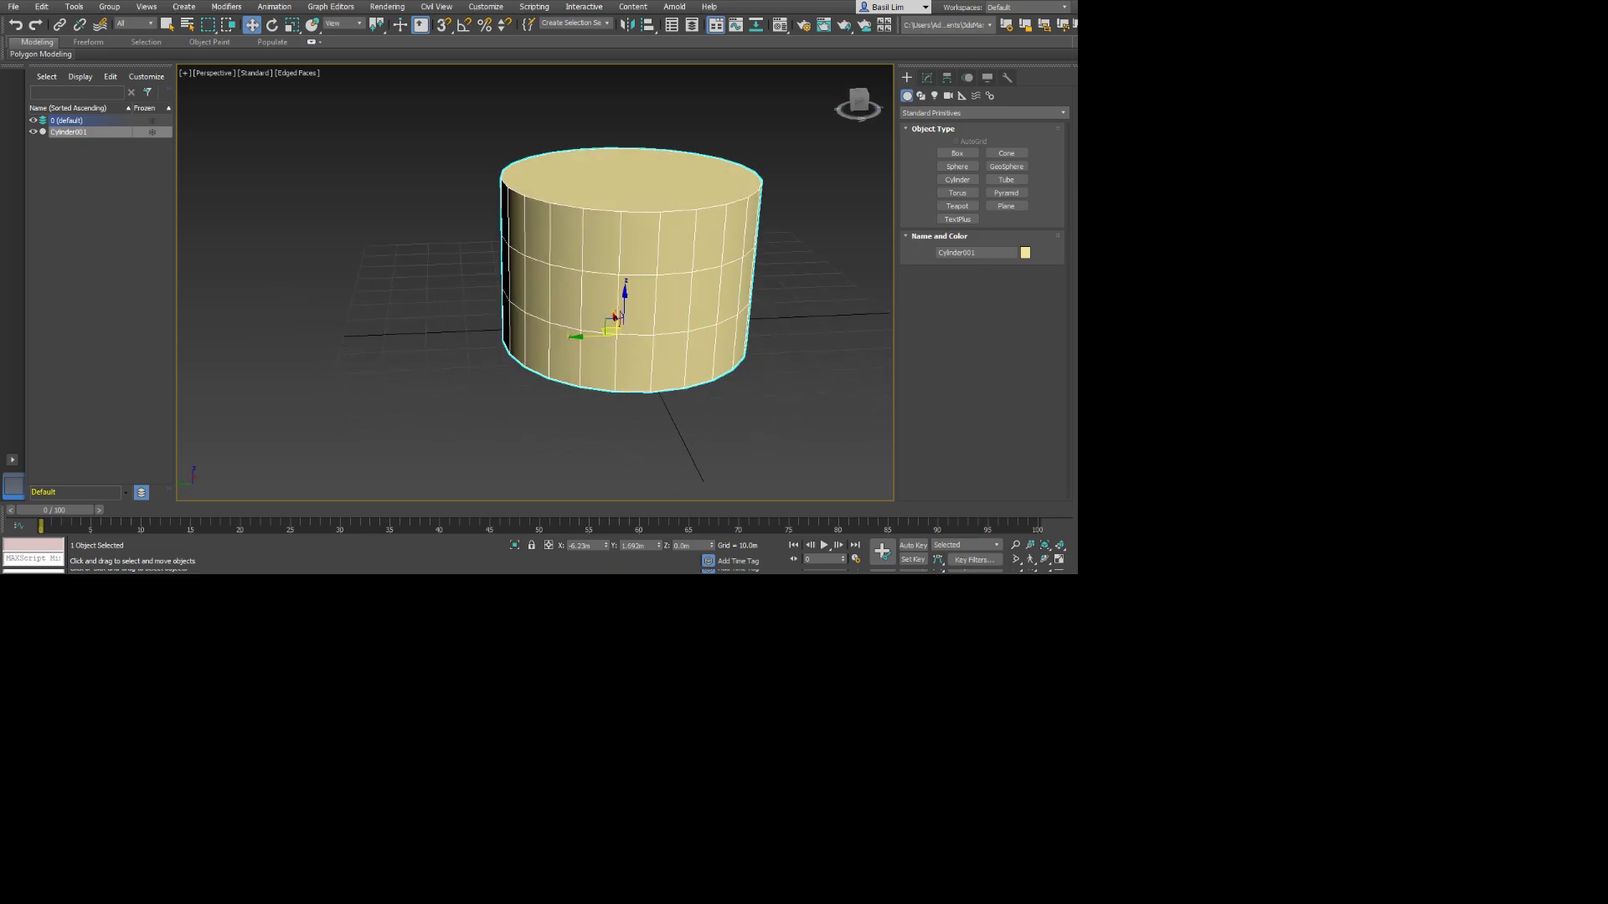
# Set the cylinder's radius to about 31 m, its height to about 41.6 m and its height segments to 4.
pyautogui.click(927, 78)
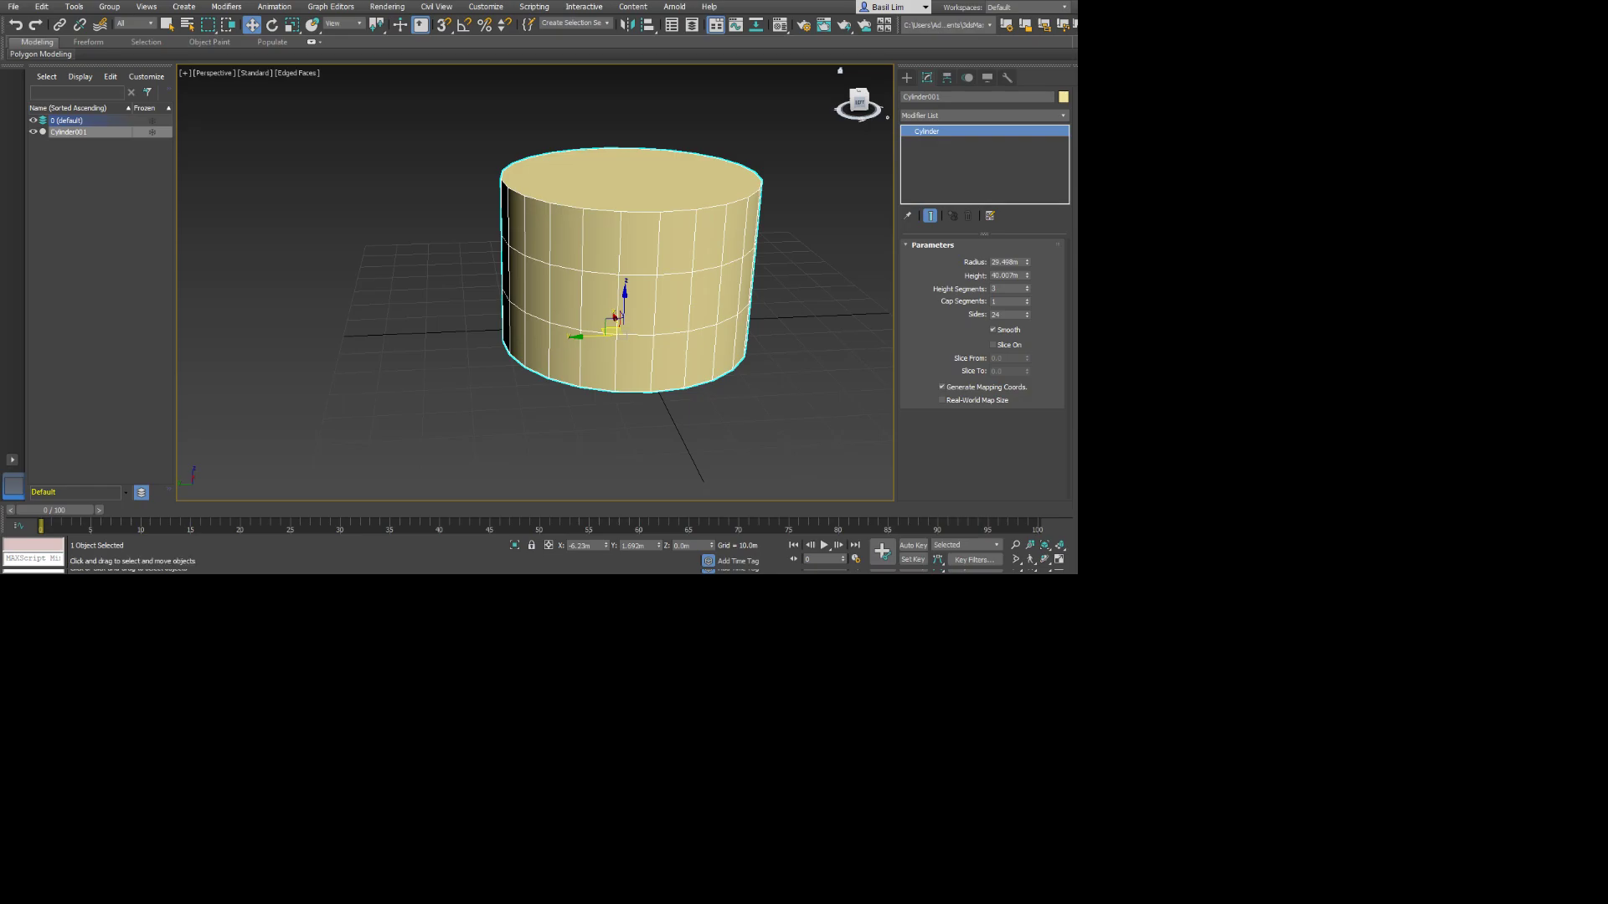
pyautogui.moveTo(1027, 262); pyautogui.dragTo(1027, 287)
pyautogui.click(1028, 291)
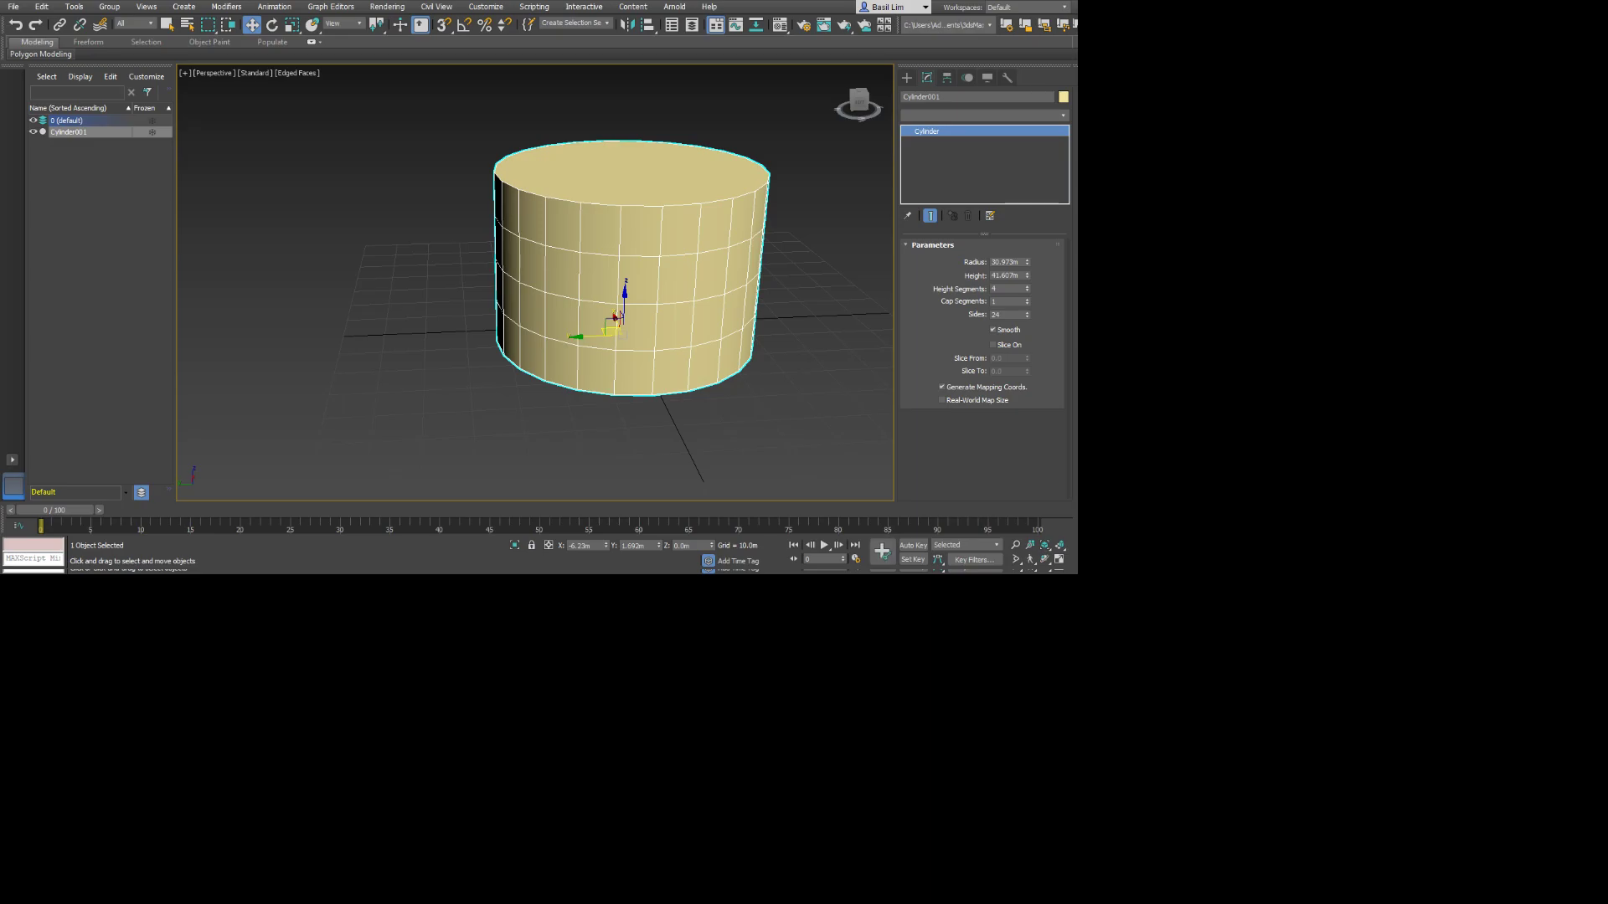
# Try a Bend modifier and a Spherify modifier on the cylinder, and delete both from its stack.
pyautogui.press('Return')
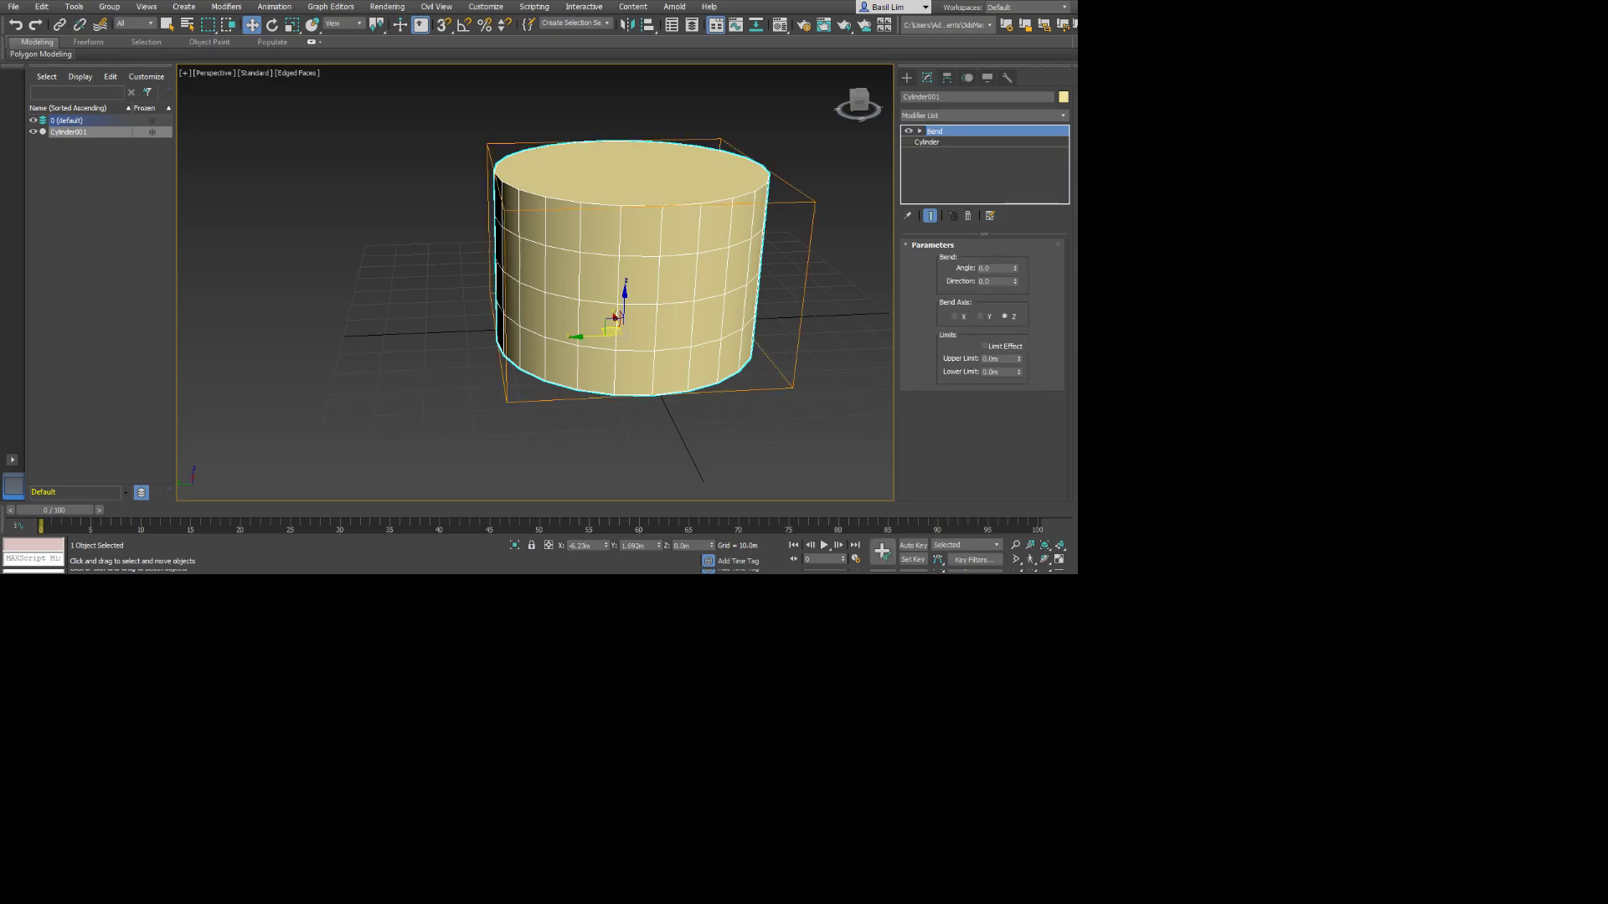
pyautogui.moveTo(1014, 268)
pyautogui.mouseDown()
pyautogui.moveTo(1015, 220)
pyautogui.moveTo(1014, 276)
pyautogui.moveTo(1015, 221)
pyautogui.moveTo(1015, 248)
pyautogui.mouseUp()
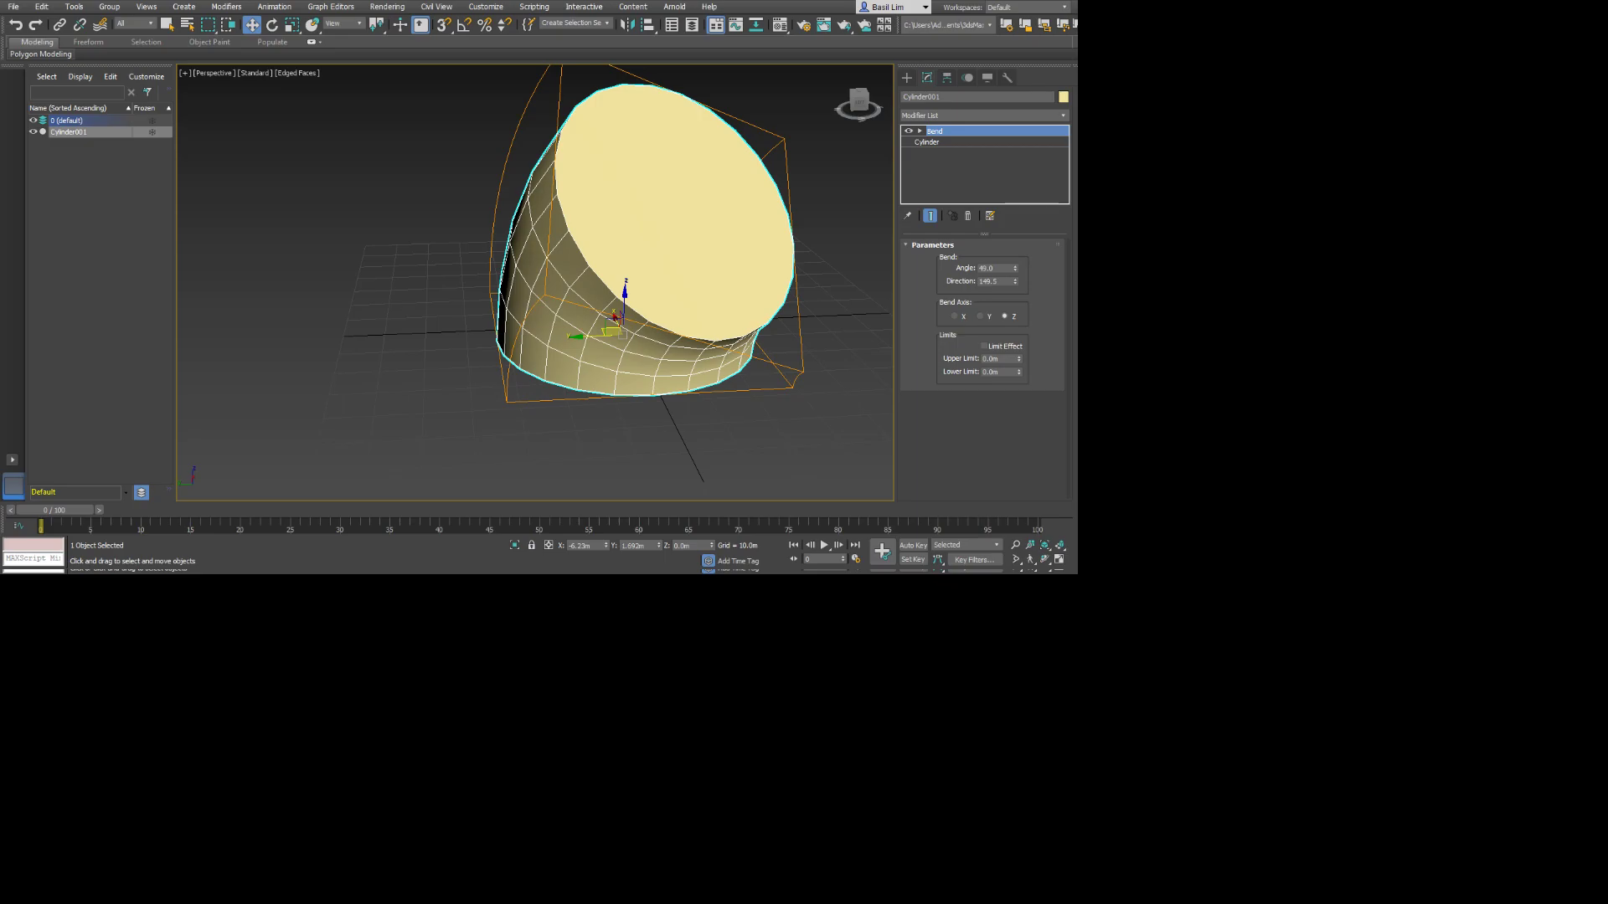
pyautogui.click(983, 116)
pyautogui.press('Return')
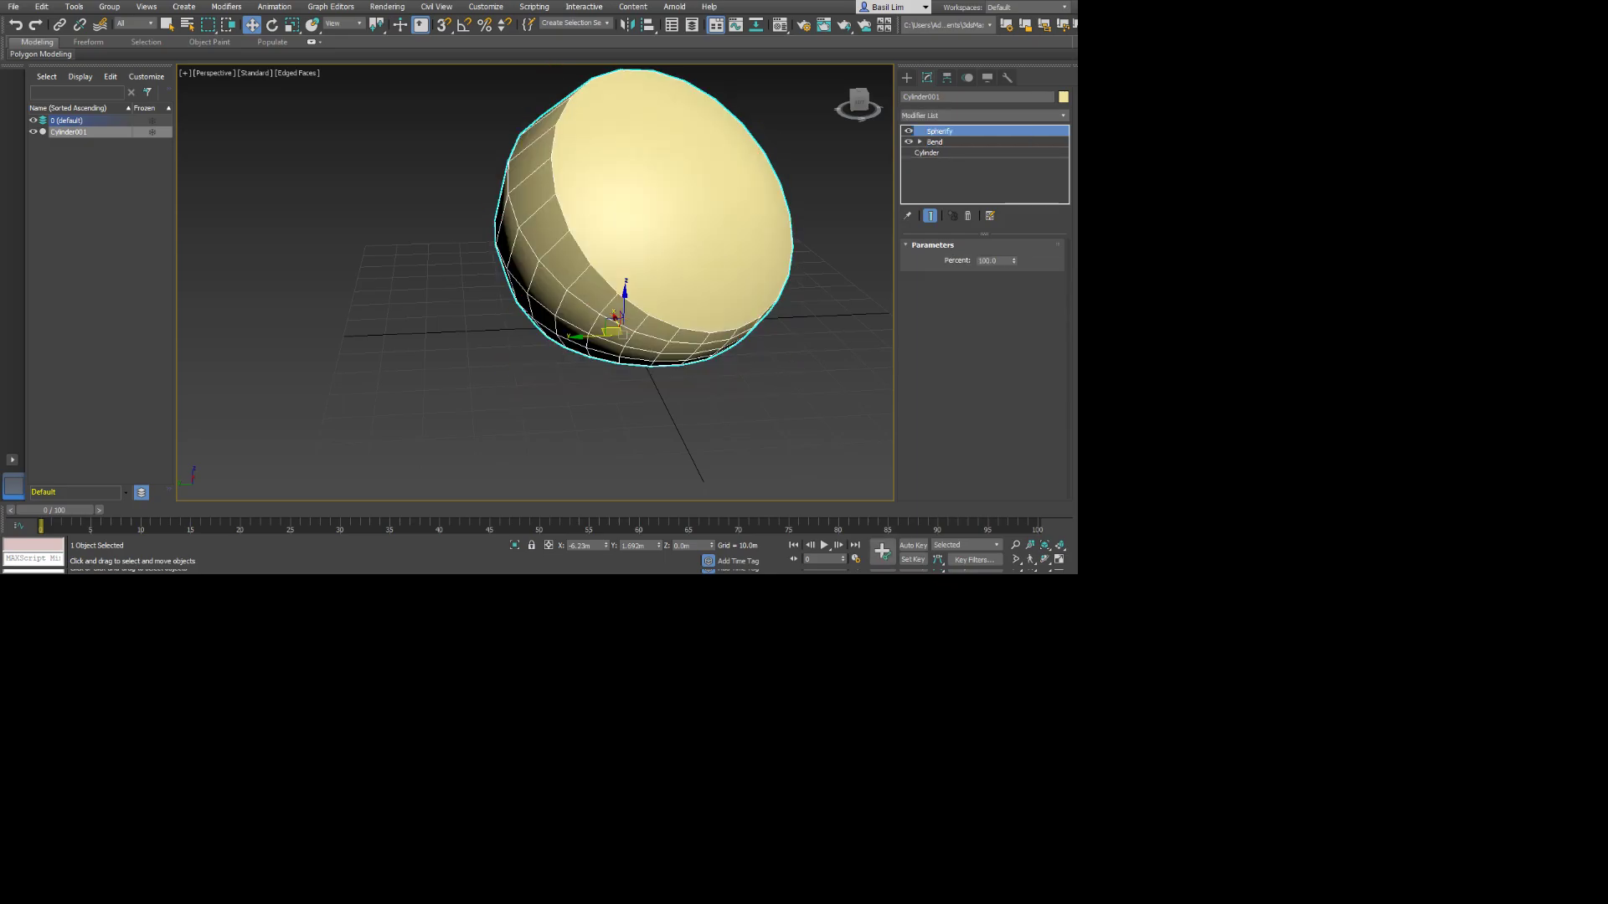
pyautogui.moveTo(1013, 261)
pyautogui.mouseDown()
pyautogui.moveTo(1013, 343)
pyautogui.moveTo(1013, 254)
pyautogui.mouseUp()
pyautogui.keyDown('ctrl'); pyautogui.click(935, 143); pyautogui.keyUp('ctrl')
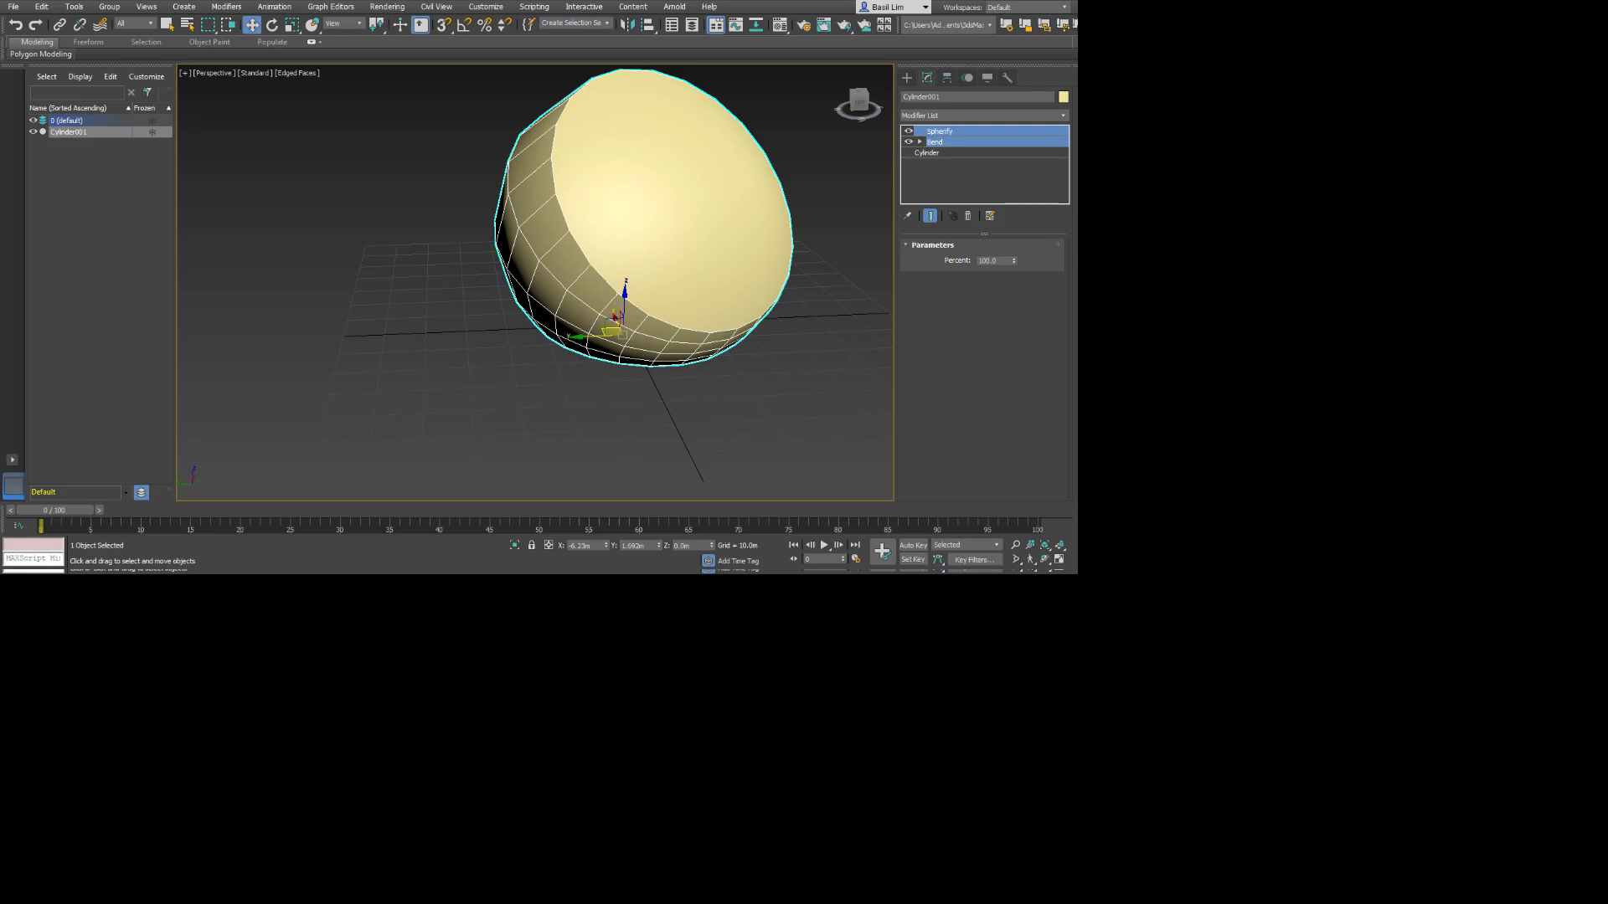
pyautogui.click(968, 216)
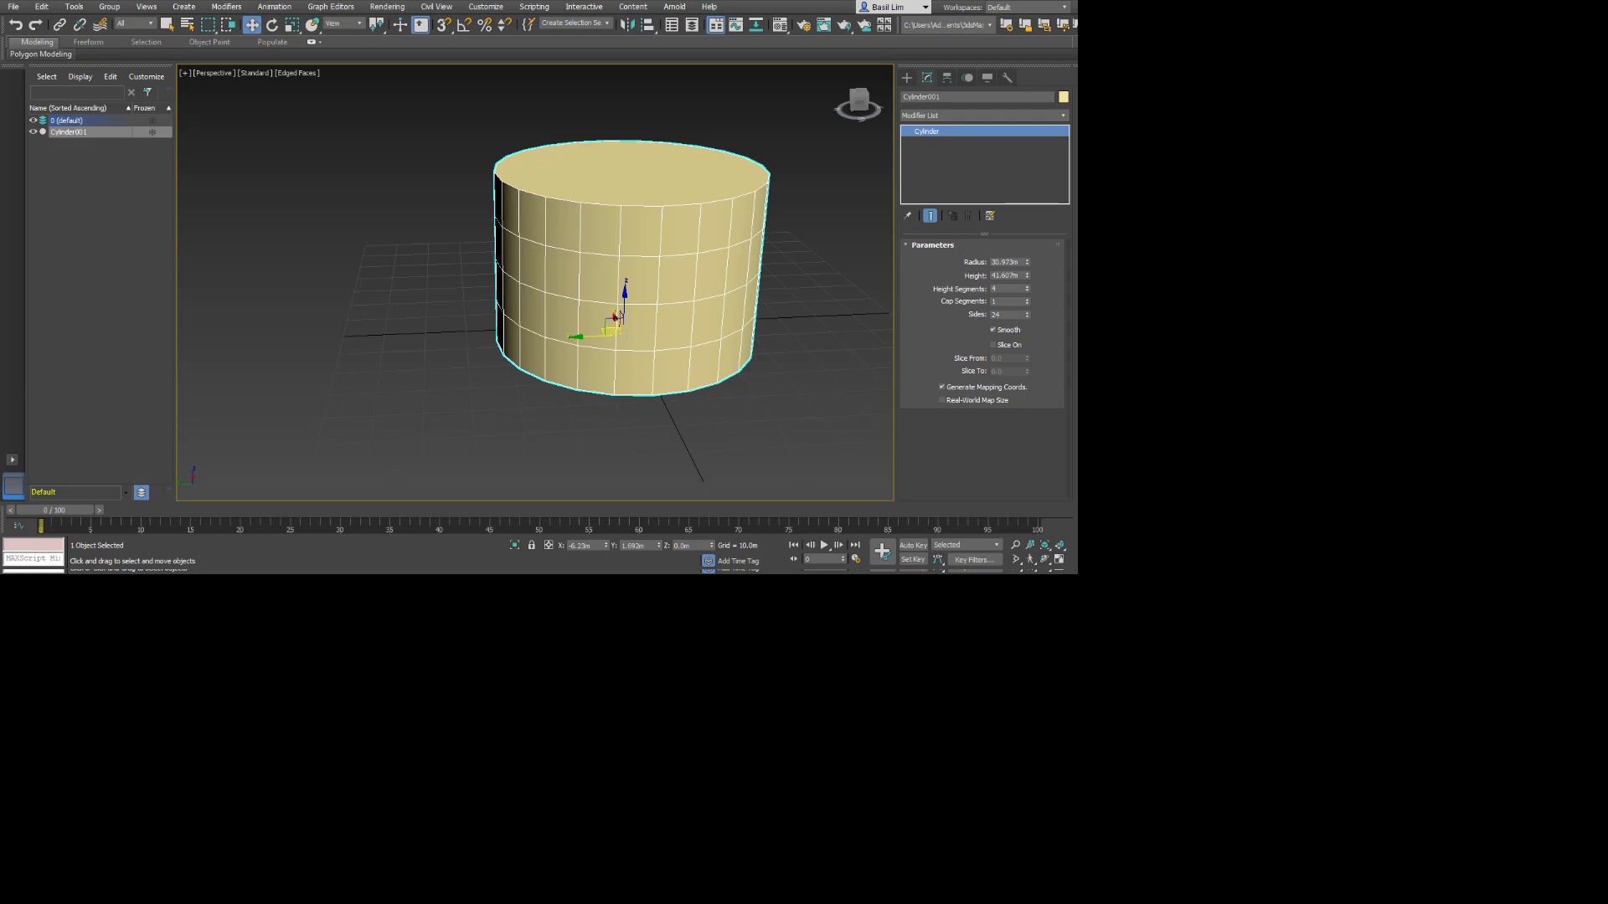
# Add an Edit Poly modifier to the cylinder and widen the command panel to two columns.
pyautogui.click(984, 116)
pyautogui.press('e')
pyautogui.press('Return')
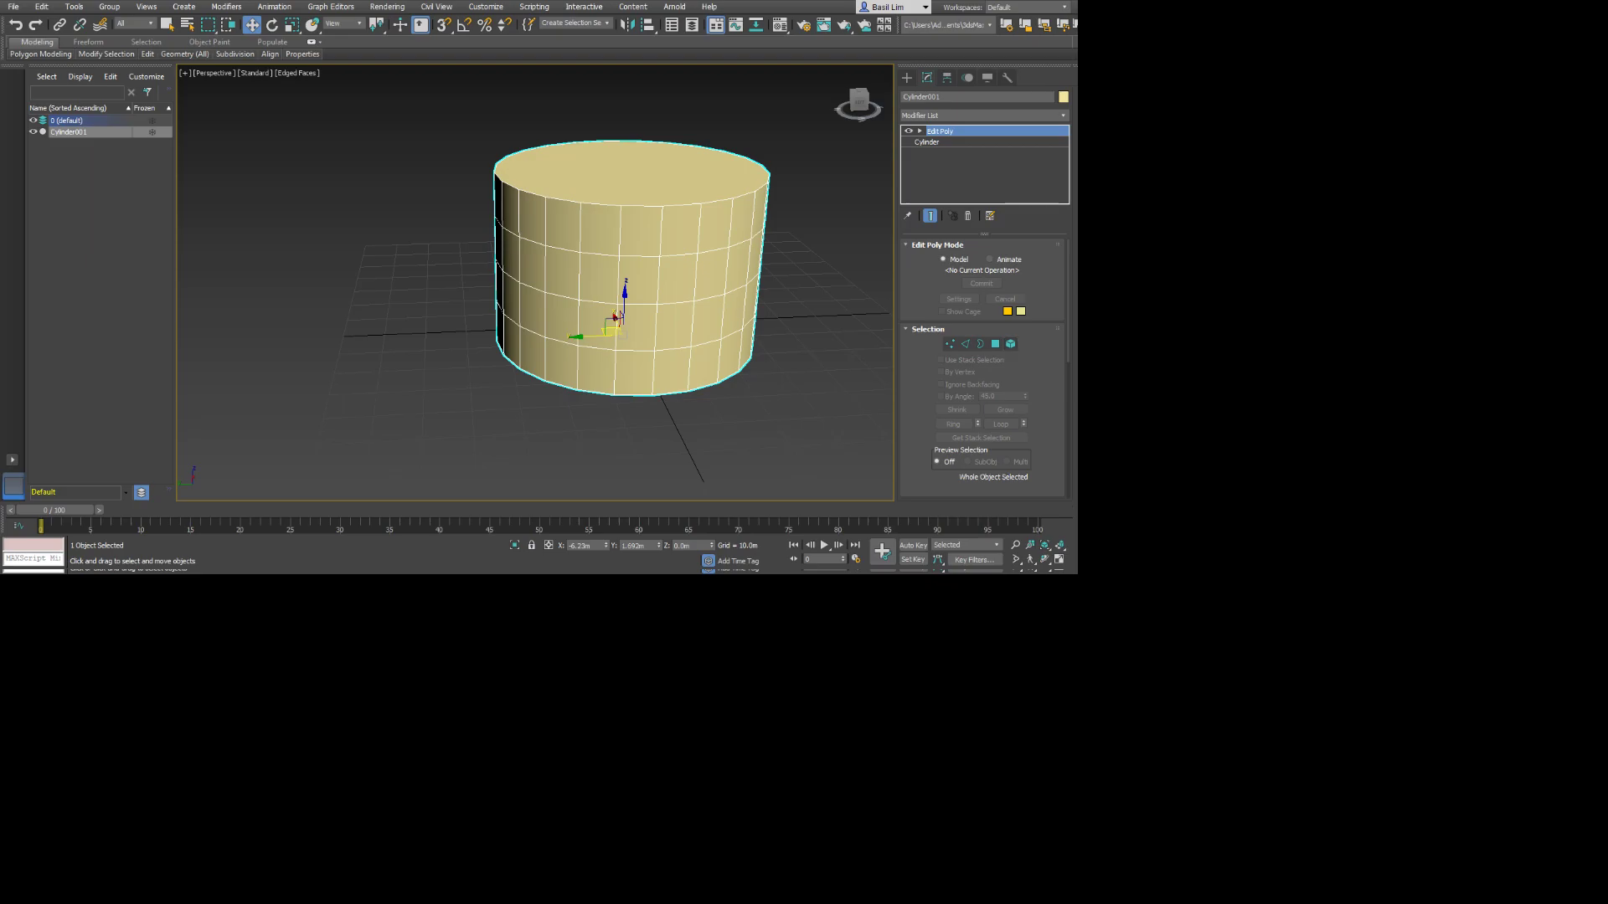
pyautogui.moveTo(896, 285); pyautogui.dragTo(786, 284)
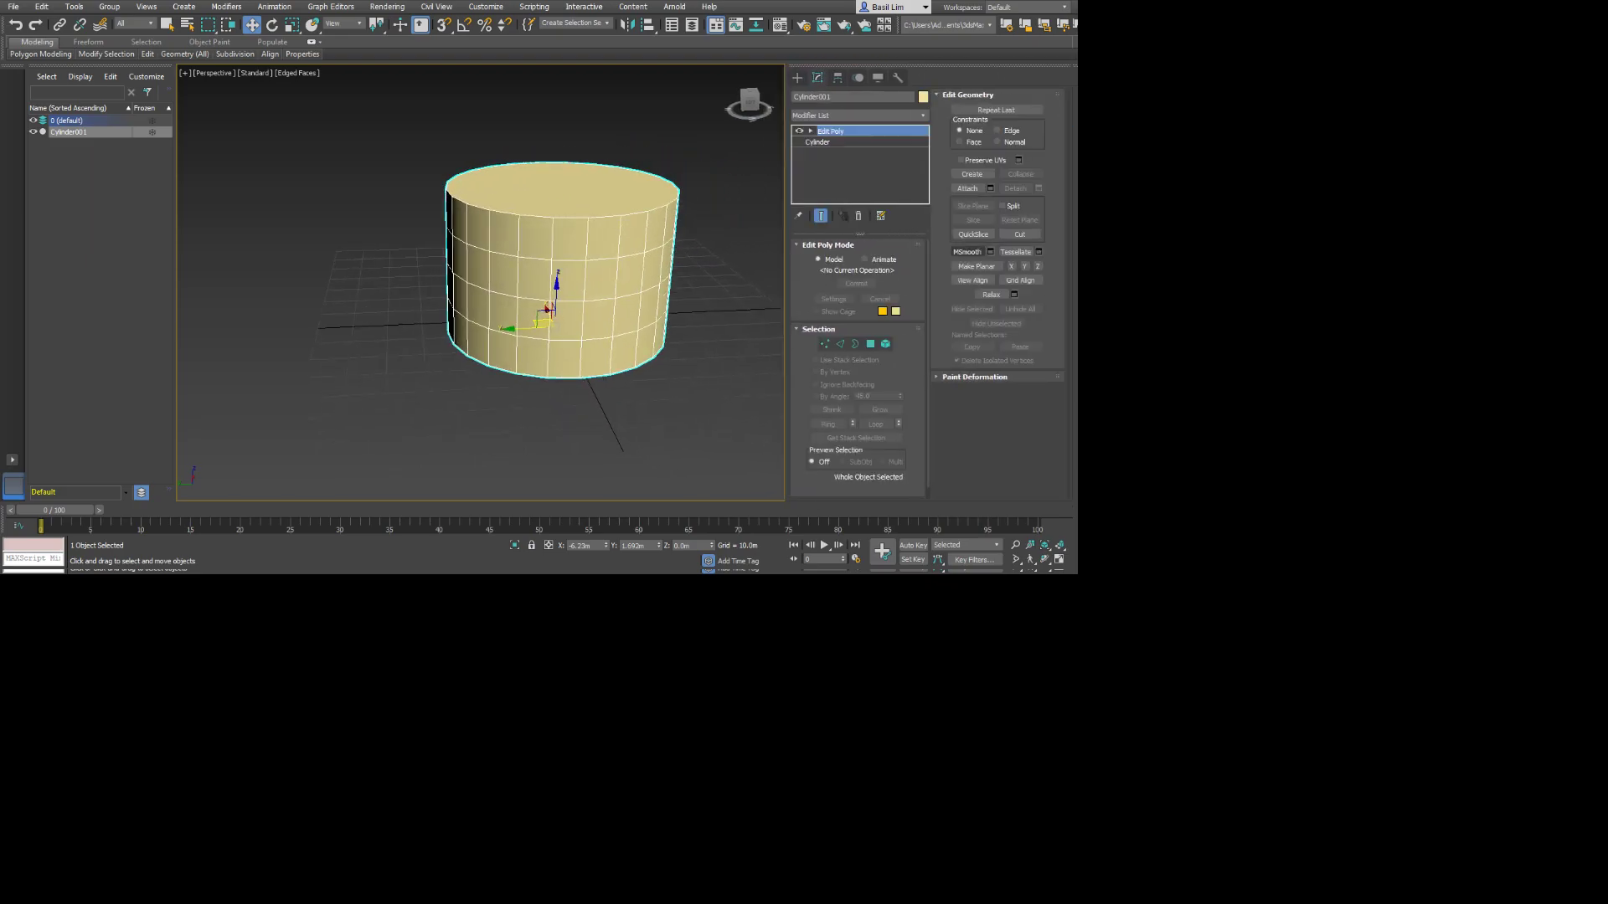
# Try pulling a vertex on the cylinder's top rim outward at Vertex level.
pyautogui.click(825, 343)
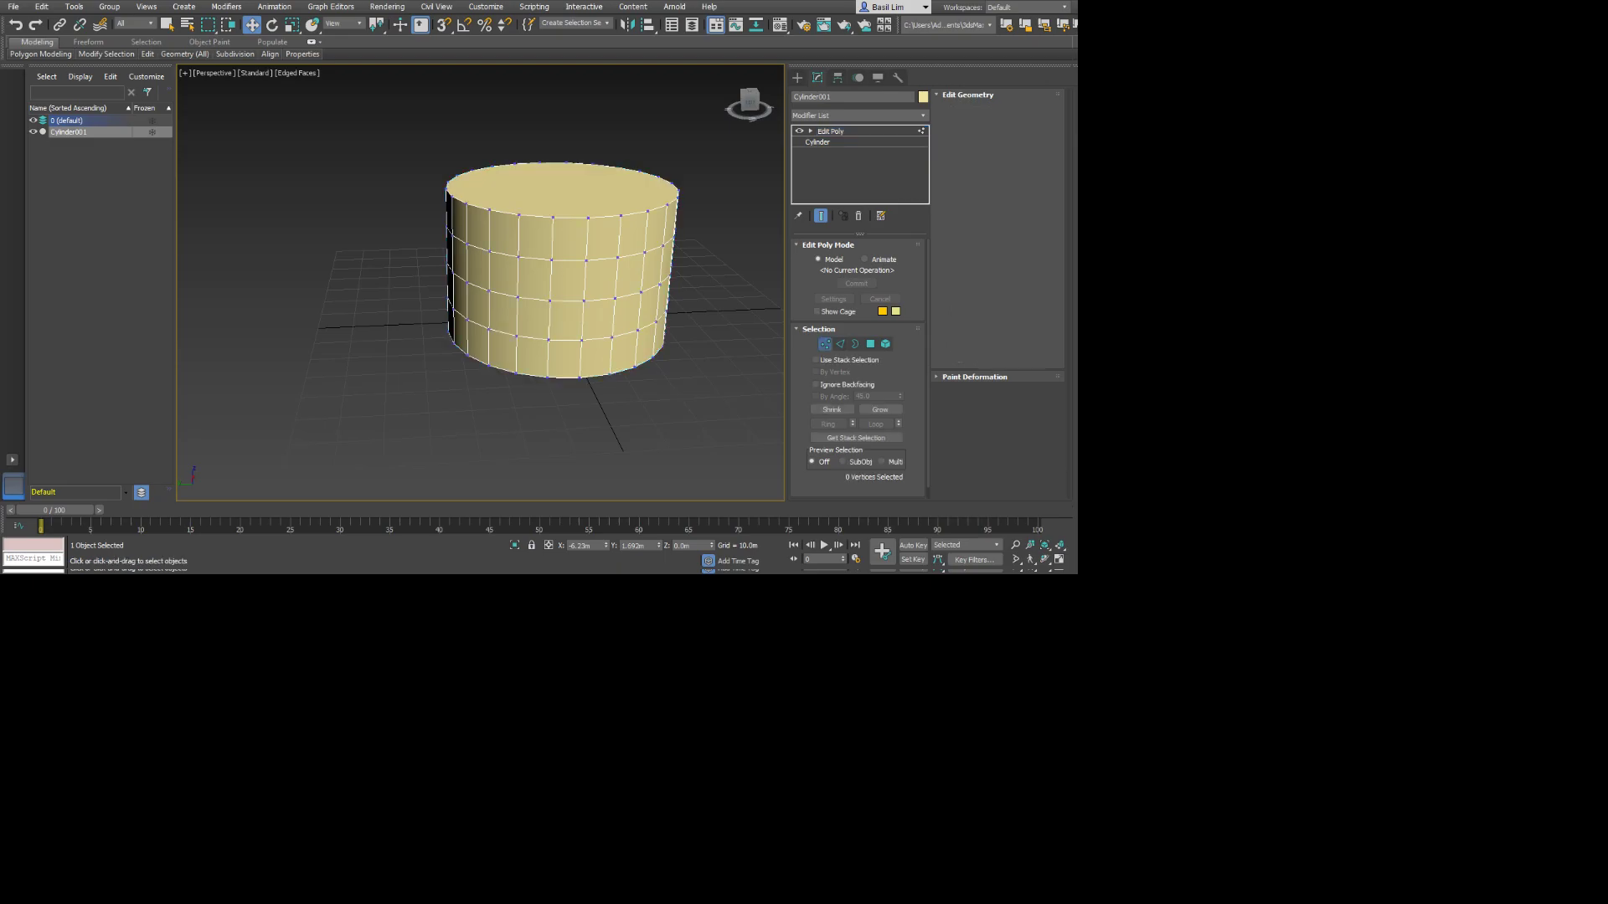
pyautogui.click(658, 194)
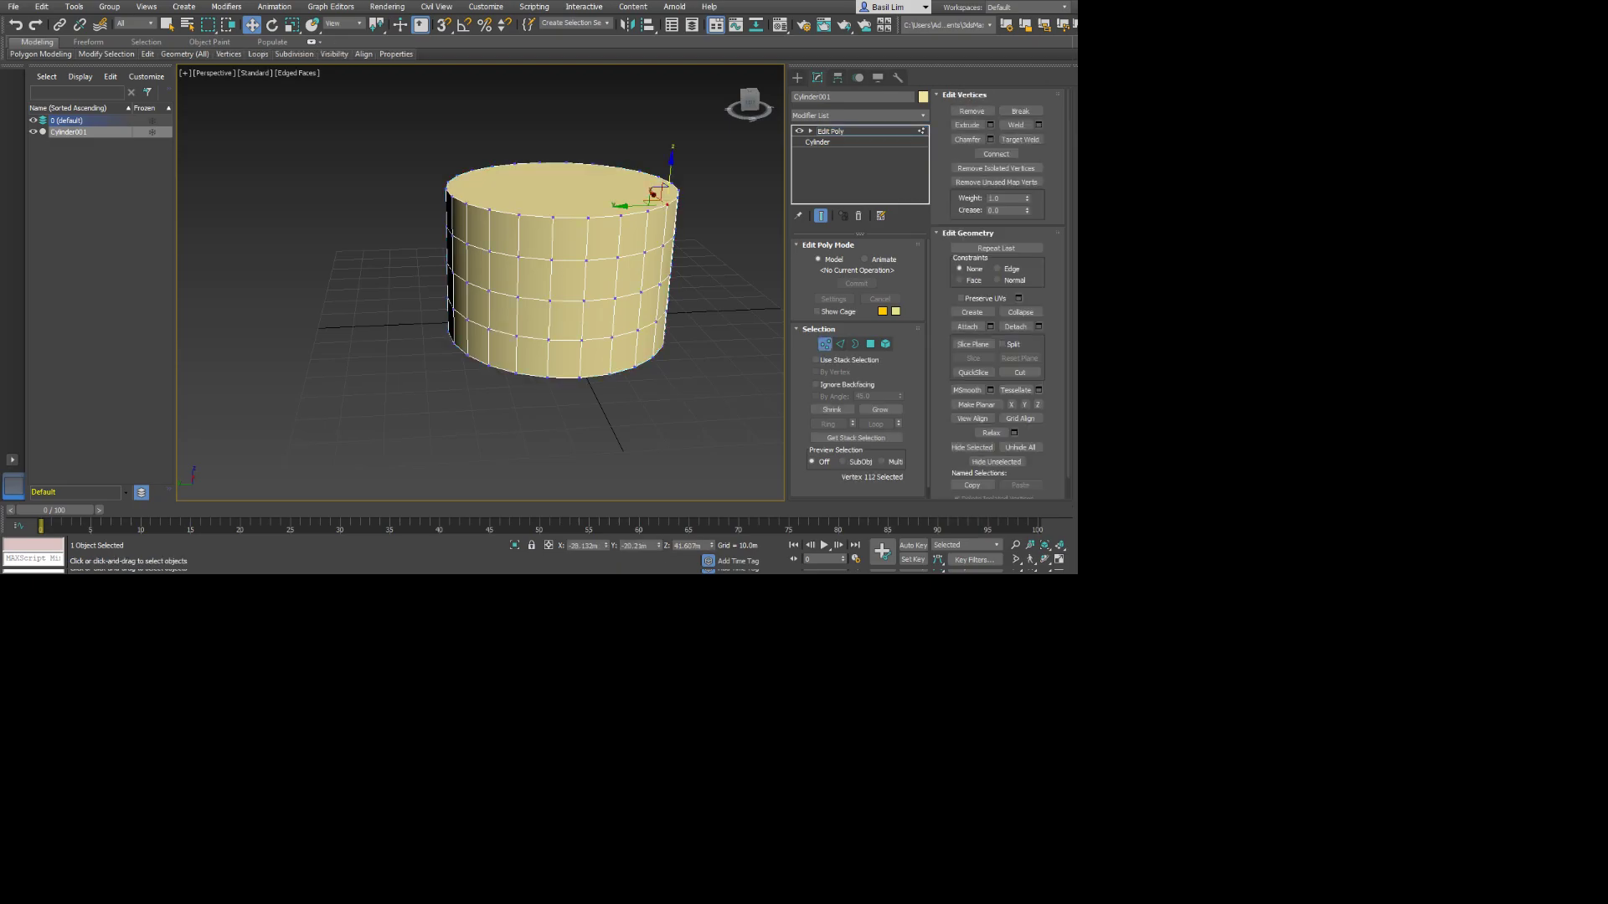
pyautogui.keyDown('alt'); pyautogui.moveTo(653, 193); pyautogui.dragTo(640, 219, button='middle'); pyautogui.keyUp('alt')
pyautogui.moveTo(650, 201); pyautogui.dragTo(729, 214)
pyautogui.hotkey('ctrl', 'z')
pyautogui.keyDown('alt'); pyautogui.moveTo(730, 214); pyautogui.dragTo(531, 181, button='middle'); pyautogui.keyUp('alt')
# Try moving a vertex on the cylinder's side, and return the pulled rim vertex to its original place.
pyautogui.click(484, 293)
pyautogui.keyDown('alt'); pyautogui.moveTo(484, 293); pyautogui.dragTo(495, 360, button='middle'); pyautogui.keyUp('alt')
pyautogui.moveTo(493, 297); pyautogui.dragTo(419, 288)
pyautogui.keyDown('alt'); pyautogui.moveTo(419, 288); pyautogui.dragTo(293, 304, button='middle'); pyautogui.keyUp('alt')
pyautogui.moveTo(294, 305); pyautogui.dragTo(347, 290)
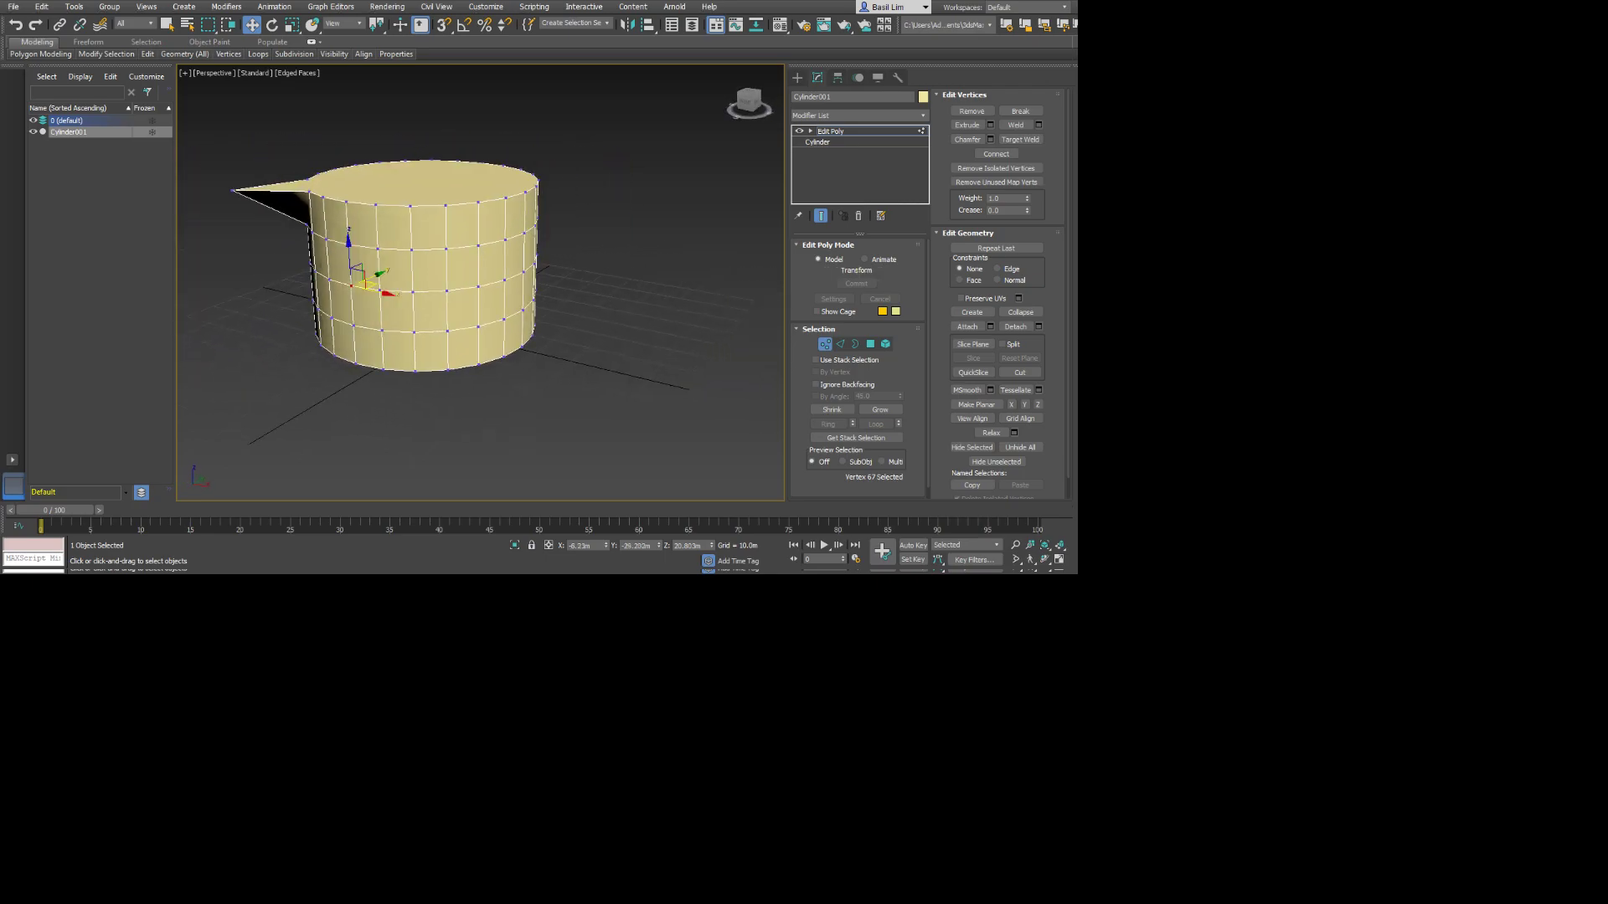
pyautogui.click(232, 190)
pyautogui.moveTo(232, 190); pyautogui.dragTo(303, 185)
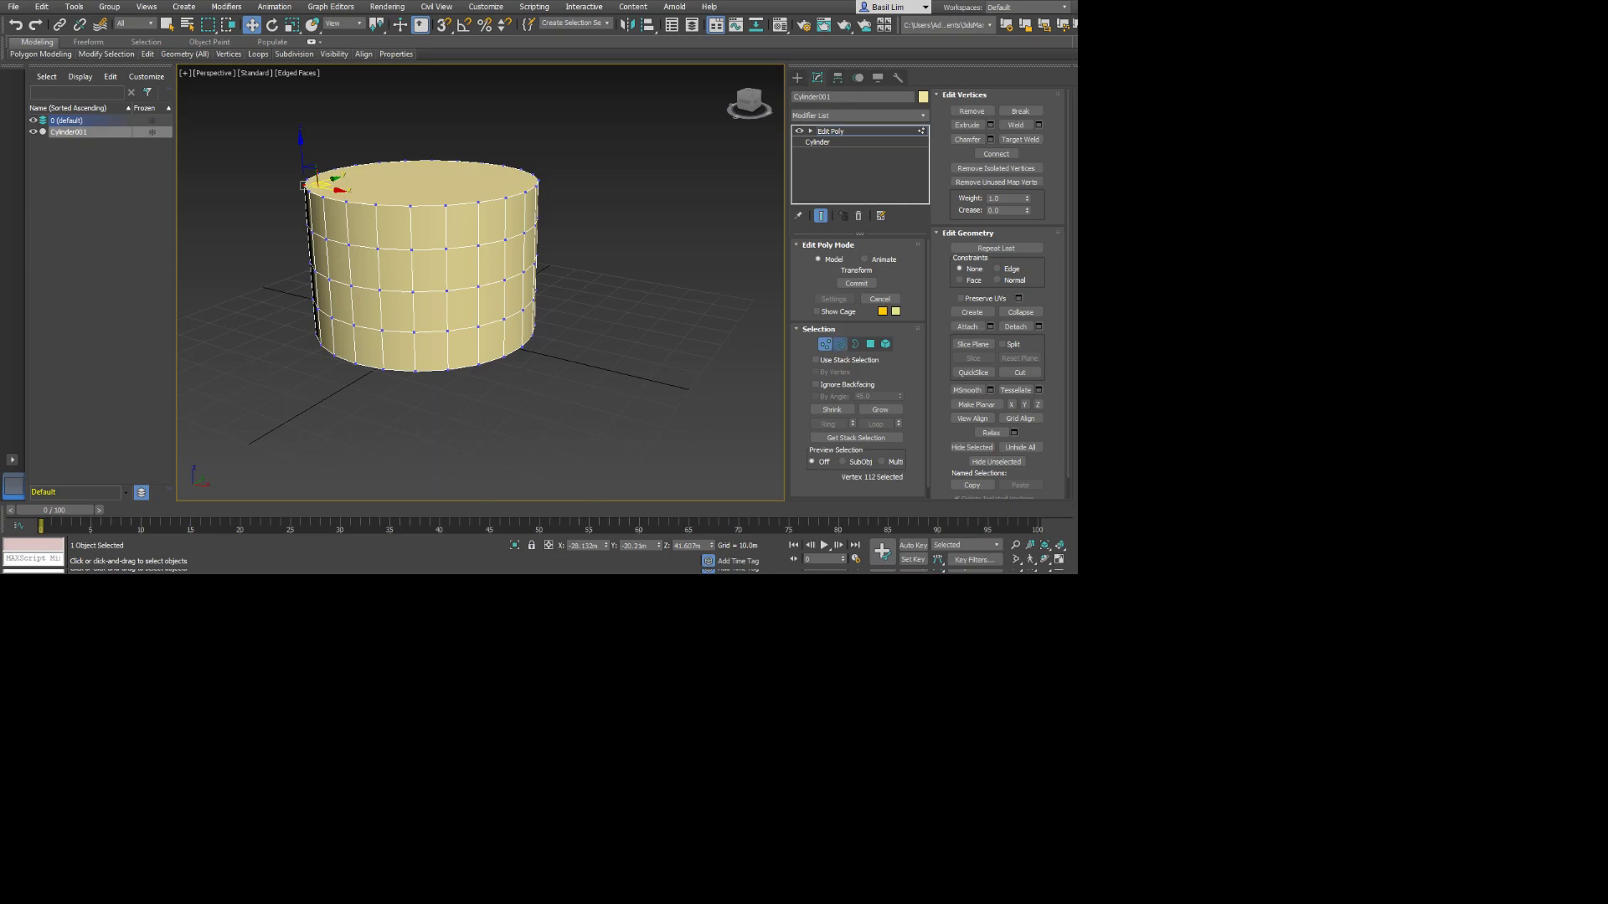
# Try moving a single edge on the cylinder's side at Edge level, undoing the move.
pyautogui.click(840, 344)
pyautogui.keyDown('alt'); pyautogui.moveTo(427, 289); pyautogui.dragTo(526, 314, button='middle'); pyautogui.keyUp('alt')
pyautogui.click(554, 252)
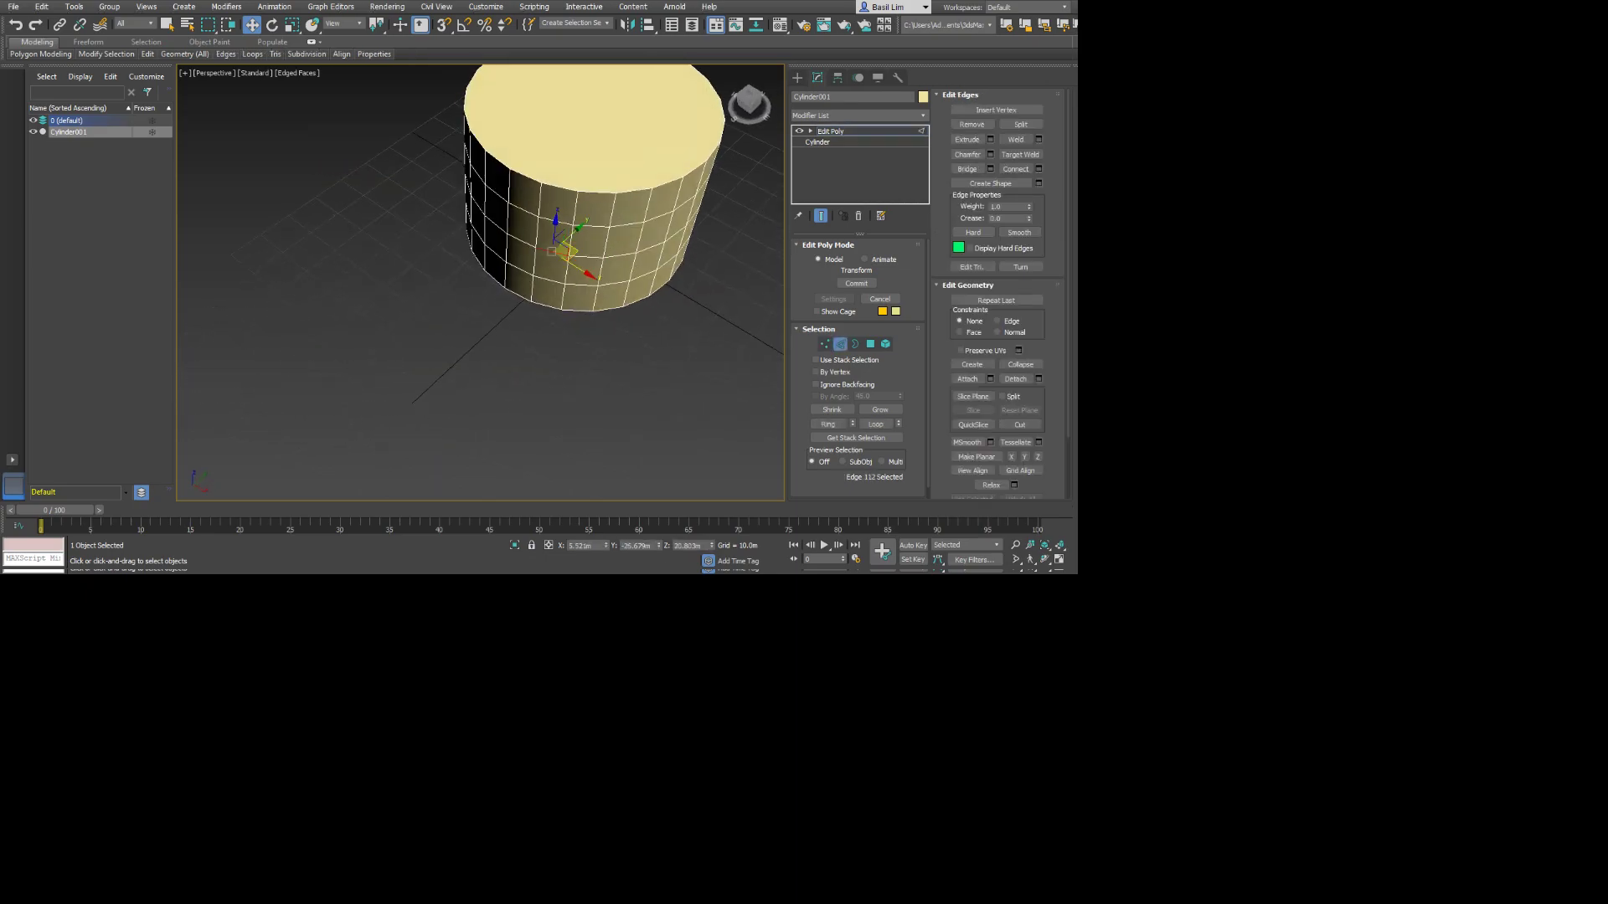
pyautogui.moveTo(565, 250); pyautogui.dragTo(537, 324)
pyautogui.hotkey('ctrl', 'z')
# Select the edge loop around the cylinder's middle and scale it outward beyond the top and bottom rims.
pyautogui.keyDown('alt'); pyautogui.moveTo(538, 323); pyautogui.dragTo(574, 255, button='middle'); pyautogui.keyUp('alt')
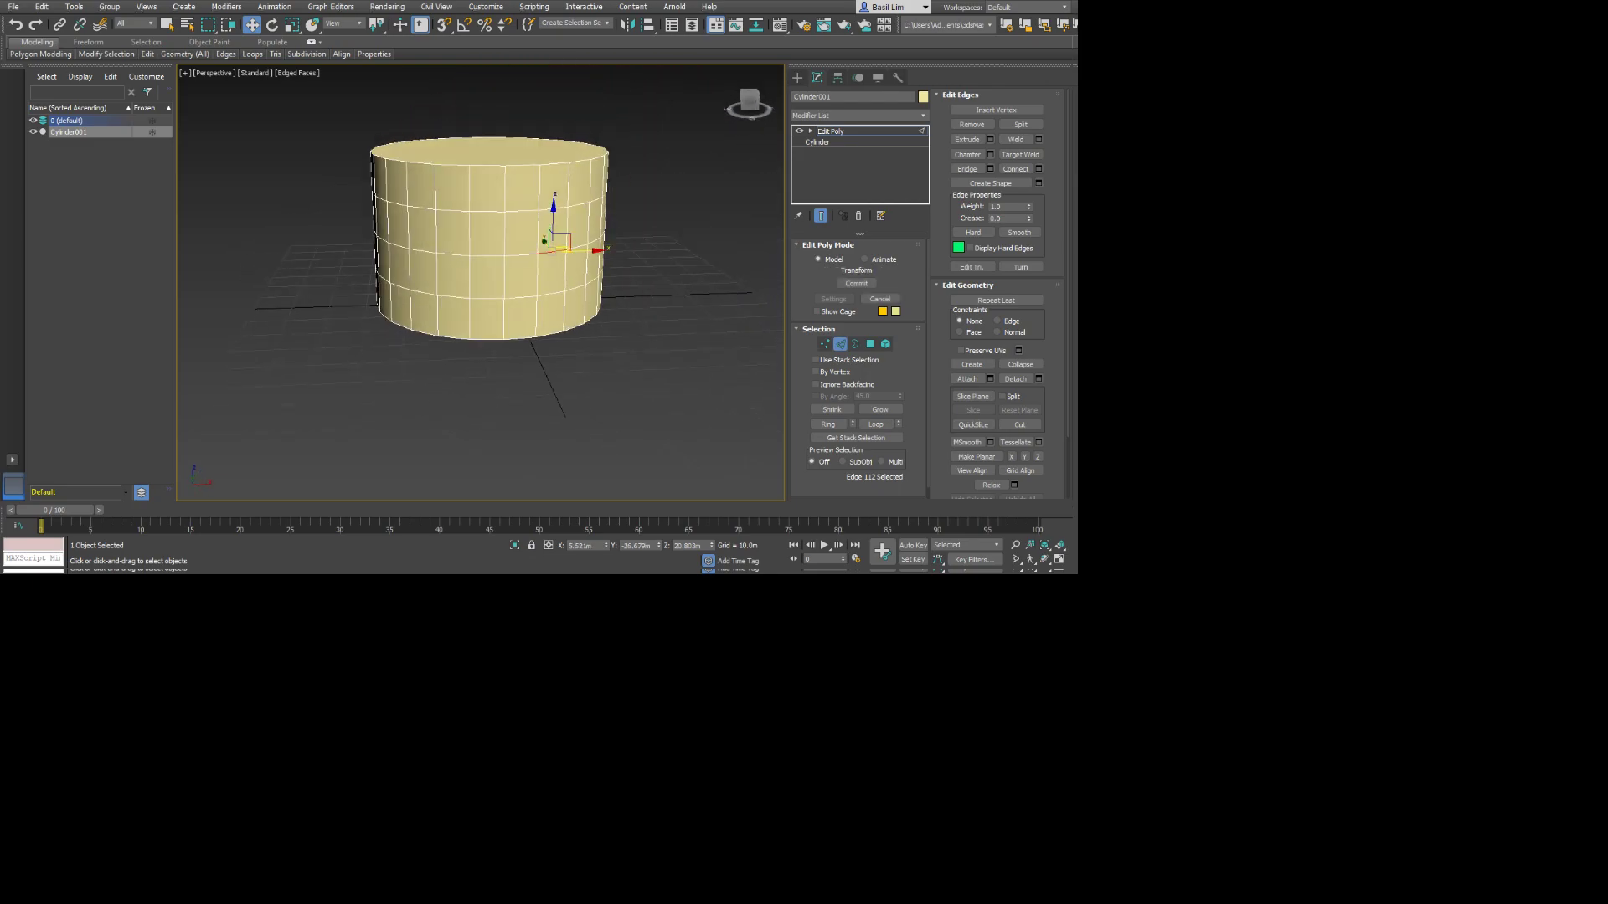
pyautogui.doubleClick(522, 254)
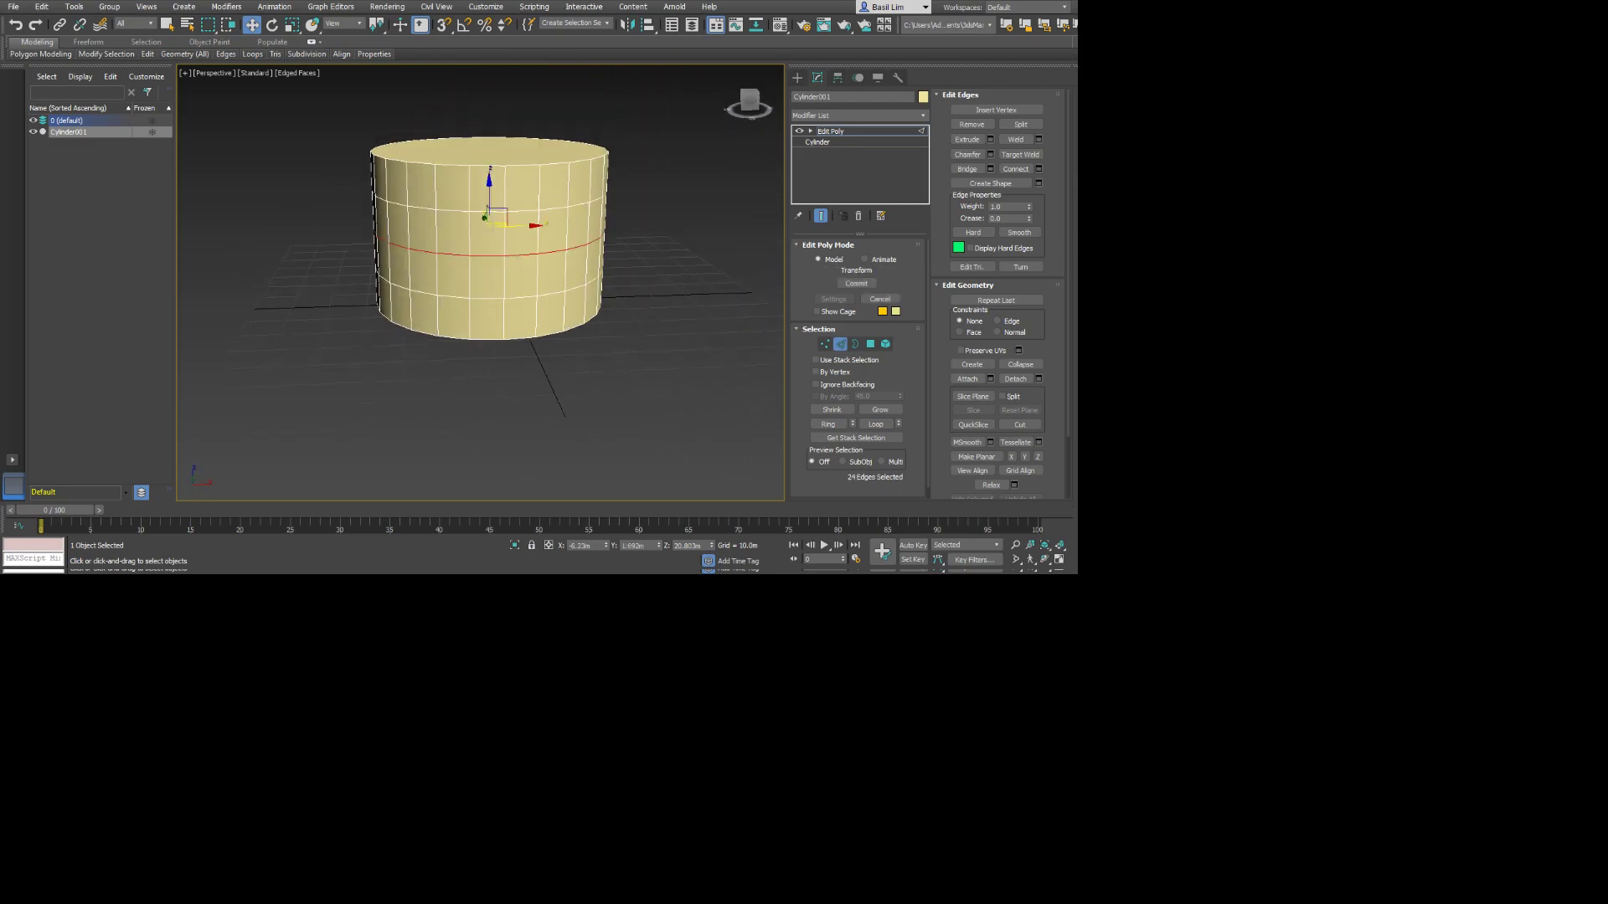
pyautogui.press('r')
pyautogui.keyDown('alt'); pyautogui.moveTo(494, 224); pyautogui.dragTo(478, 262, button='middle'); pyautogui.keyUp('alt')
pyautogui.moveTo(501, 235); pyautogui.dragTo(501, 214)
pyautogui.keyDown('alt'); pyautogui.moveTo(500, 214); pyautogui.dragTo(459, 183, button='middle'); pyautogui.keyUp('alt')
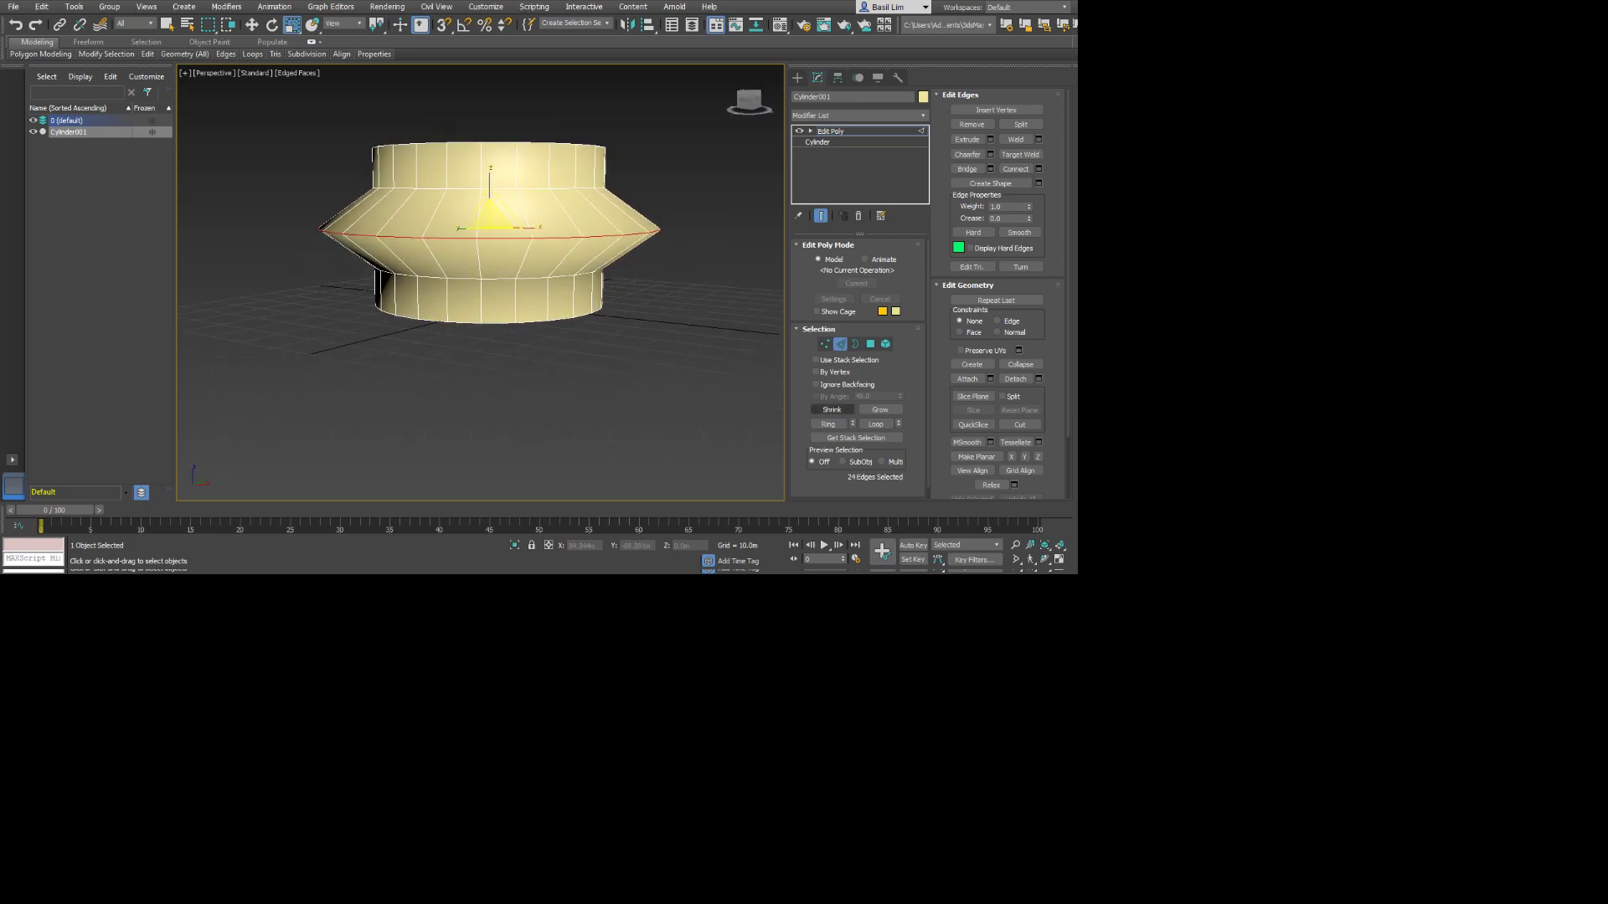
# At Polygon level, pull a polygon on the flared body's side outward into a spout, and clear the selection.
pyautogui.press('4')
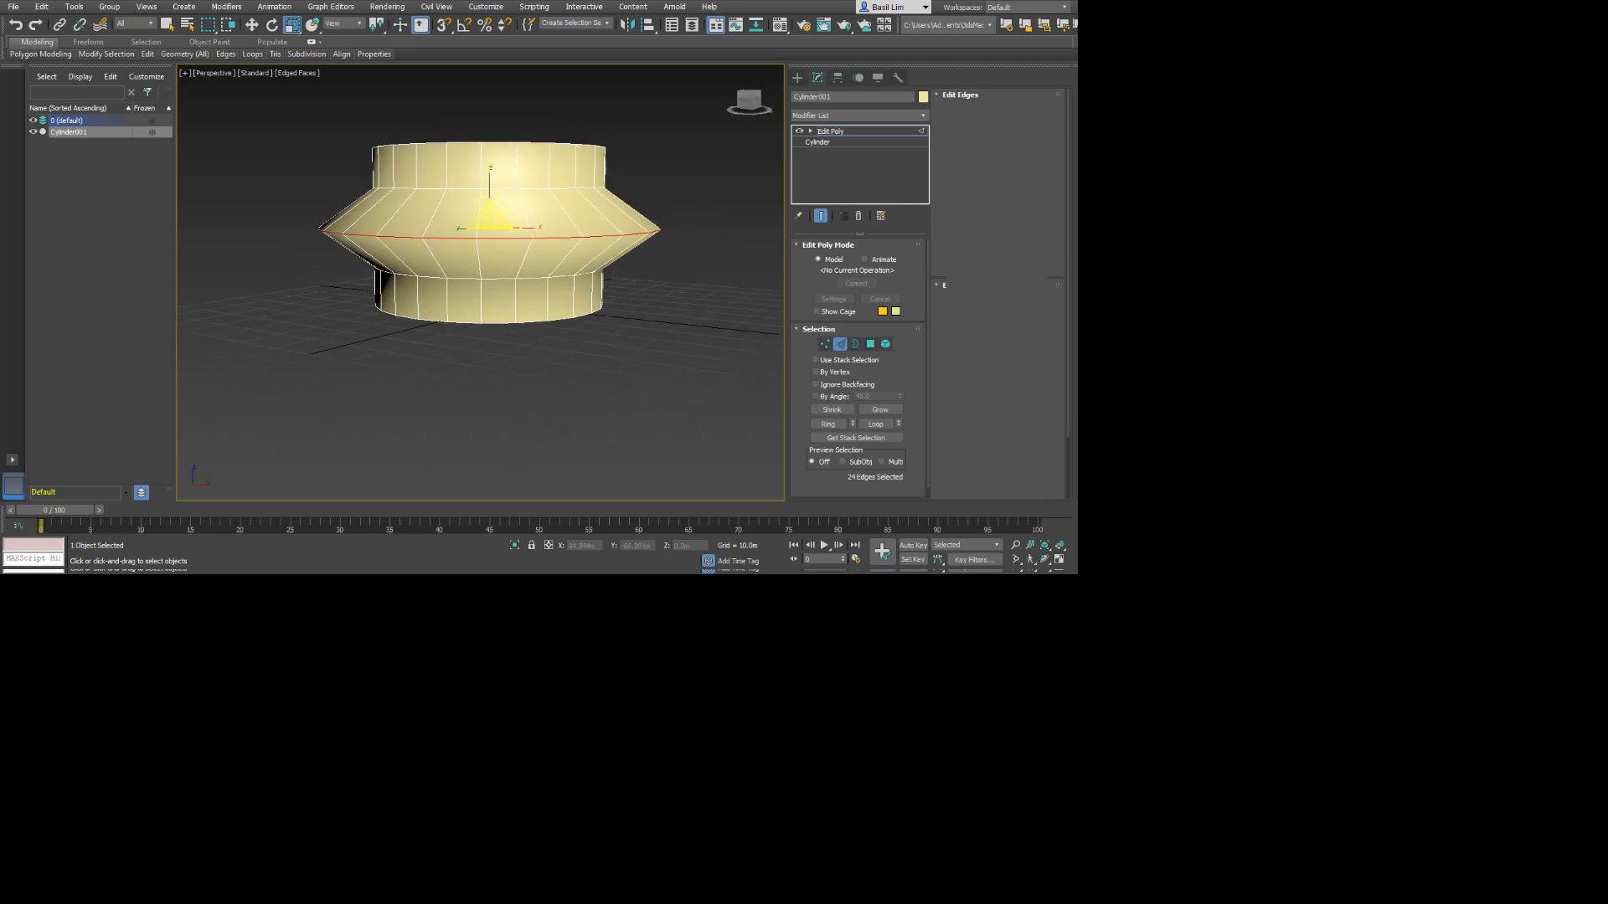
pyautogui.keyDown('alt'); pyautogui.moveTo(494, 206); pyautogui.dragTo(472, 263, button='middle'); pyautogui.keyUp('alt')
pyautogui.click(597, 276)
pyautogui.keyDown('alt'); pyautogui.moveTo(597, 276); pyautogui.dragTo(632, 266, button='middle'); pyautogui.keyUp('alt')
pyautogui.press('w')
pyautogui.press('e')
pyautogui.scroll(-4, 614, 251)
pyautogui.moveTo(626, 273); pyautogui.dragTo(682, 248)
pyautogui.rightClick(618, 285)
pyautogui.press('r')
pyautogui.press('w')
pyautogui.click(622, 348)
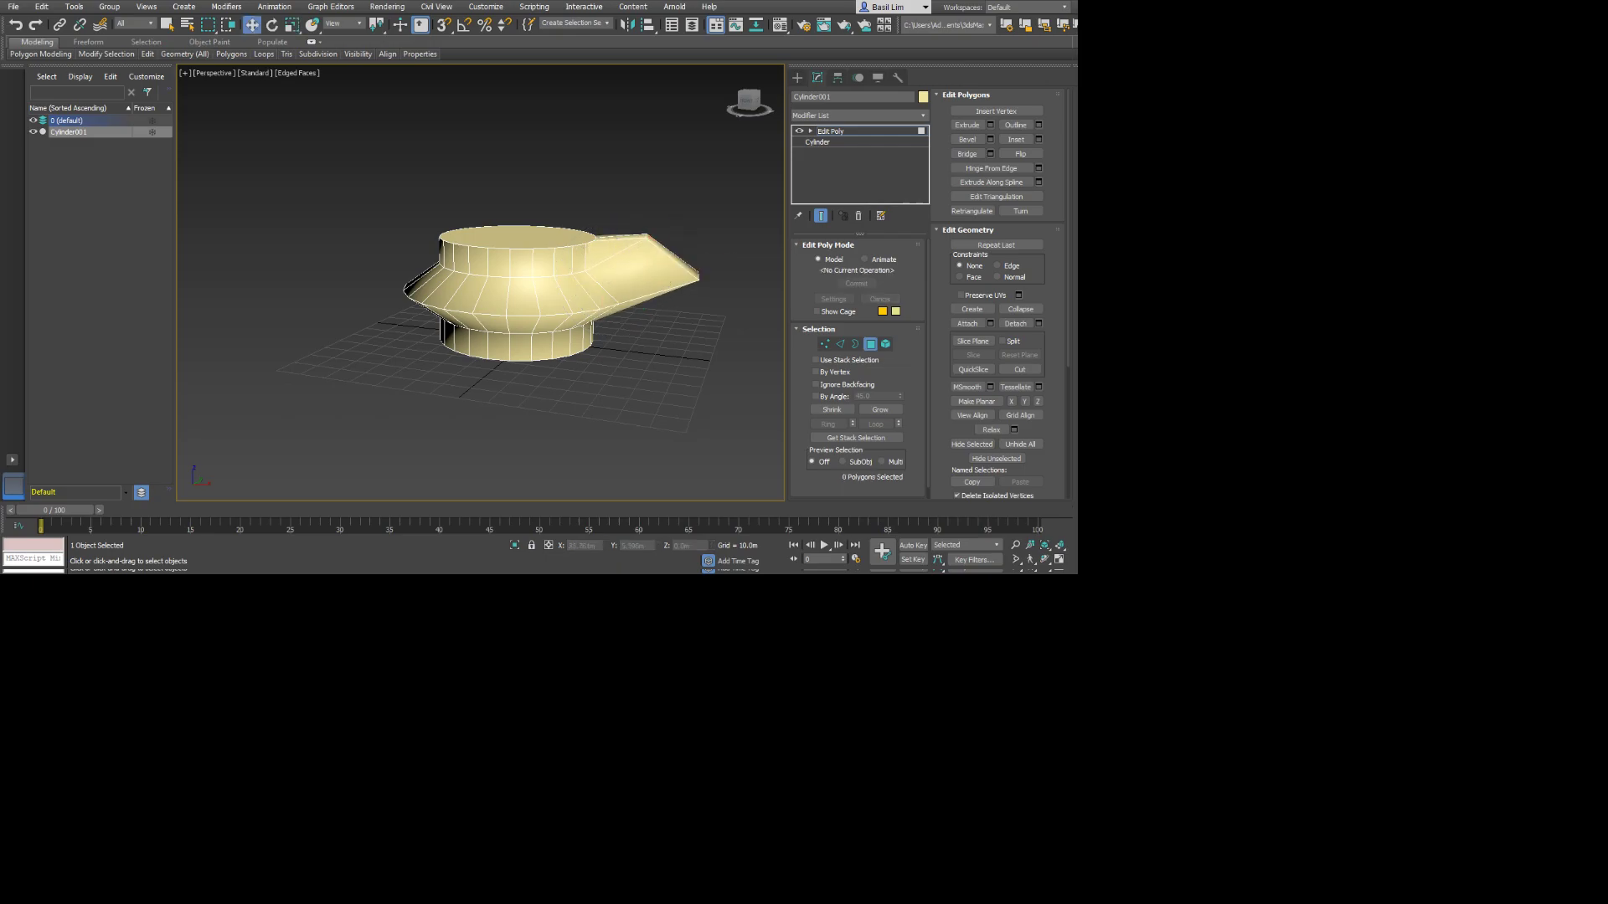
# Select the entire flared body at Element level, and clear the selection.
pyautogui.press('5')
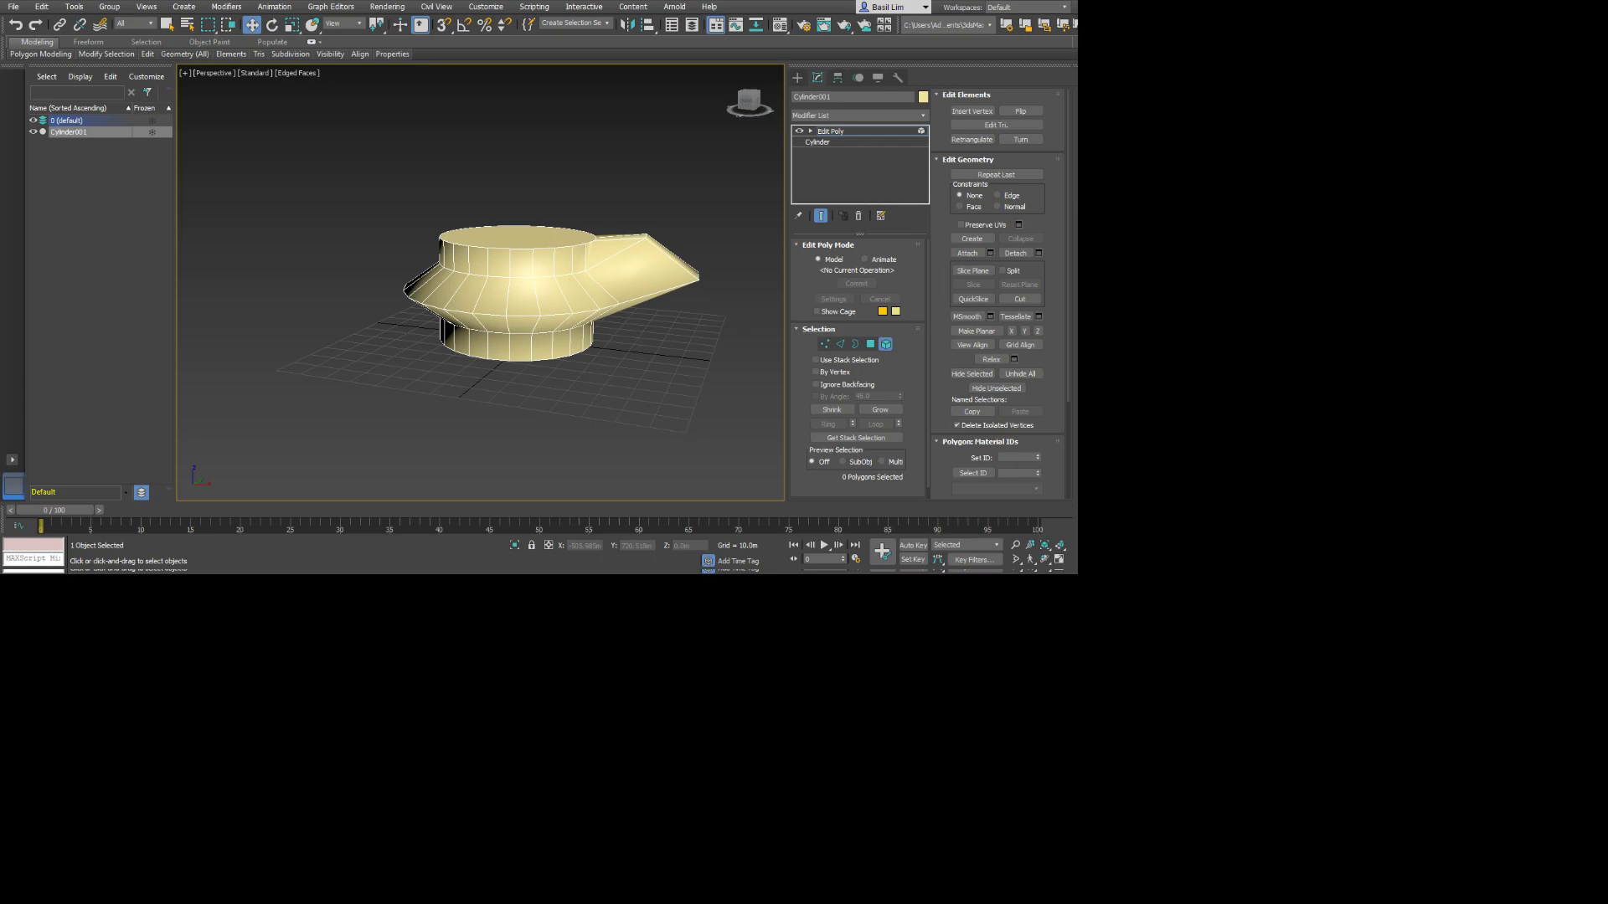
pyautogui.click(502, 293)
pyautogui.click(410, 168)
pyautogui.click(502, 293)
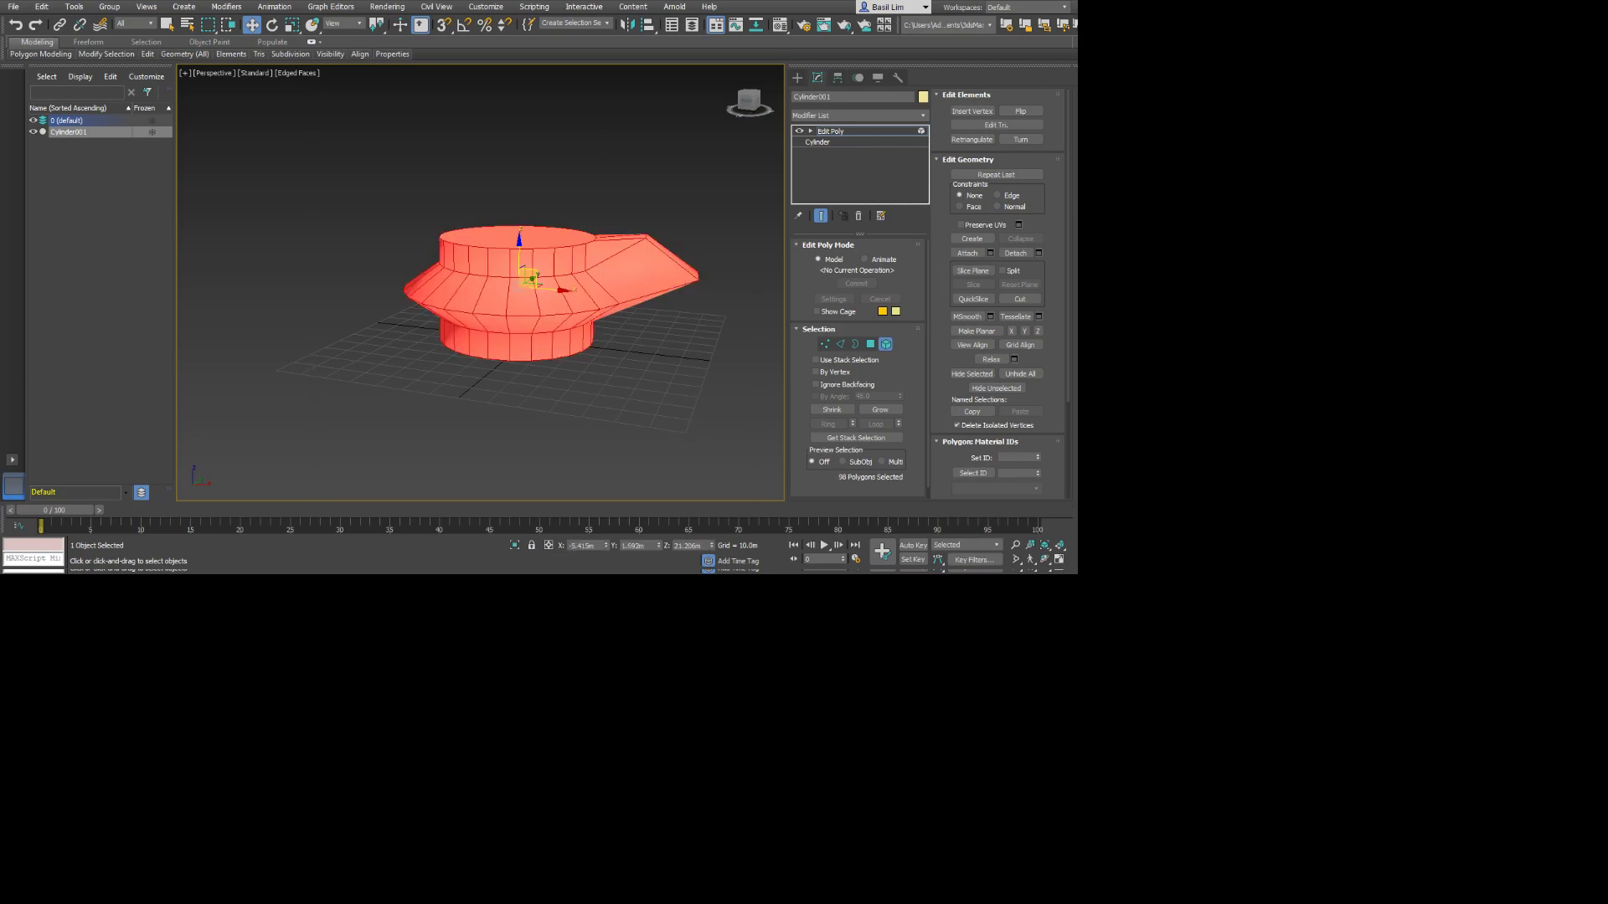
pyautogui.click(669, 192)
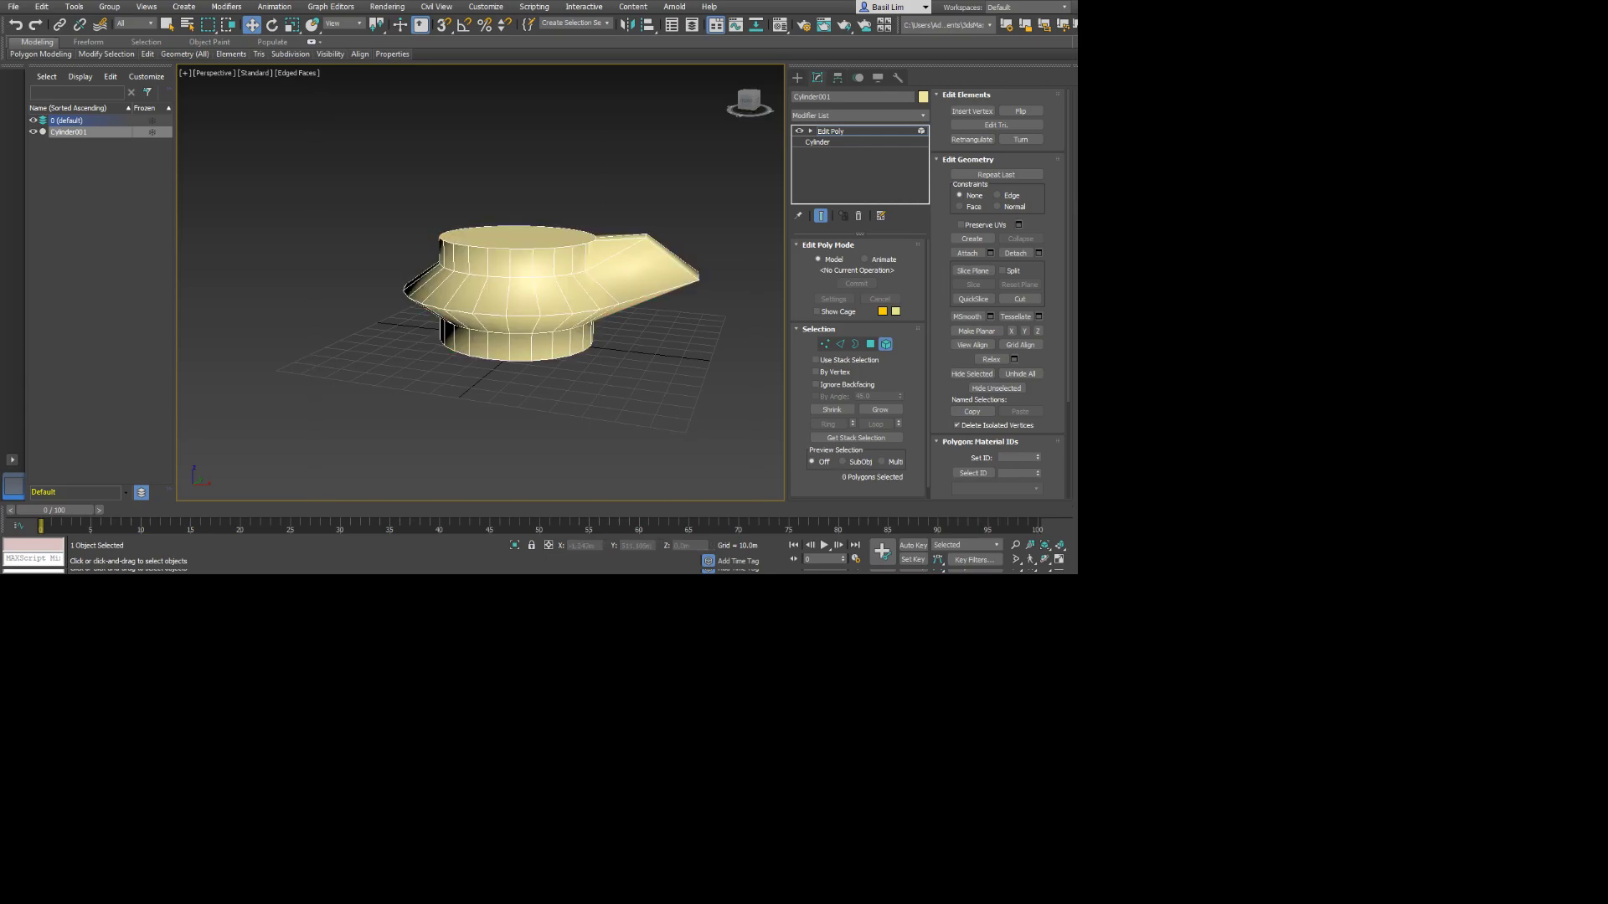
# At Polygon level, select the spout's polygons and clone them twice as separate pieces above the body, one on each side.
pyautogui.press('4')
pyautogui.moveTo(645, 215); pyautogui.dragTo(727, 341)
pyautogui.keyDown('shift'); pyautogui.moveTo(641, 260); pyautogui.dragTo(668, 159); pyautogui.keyUp('shift')
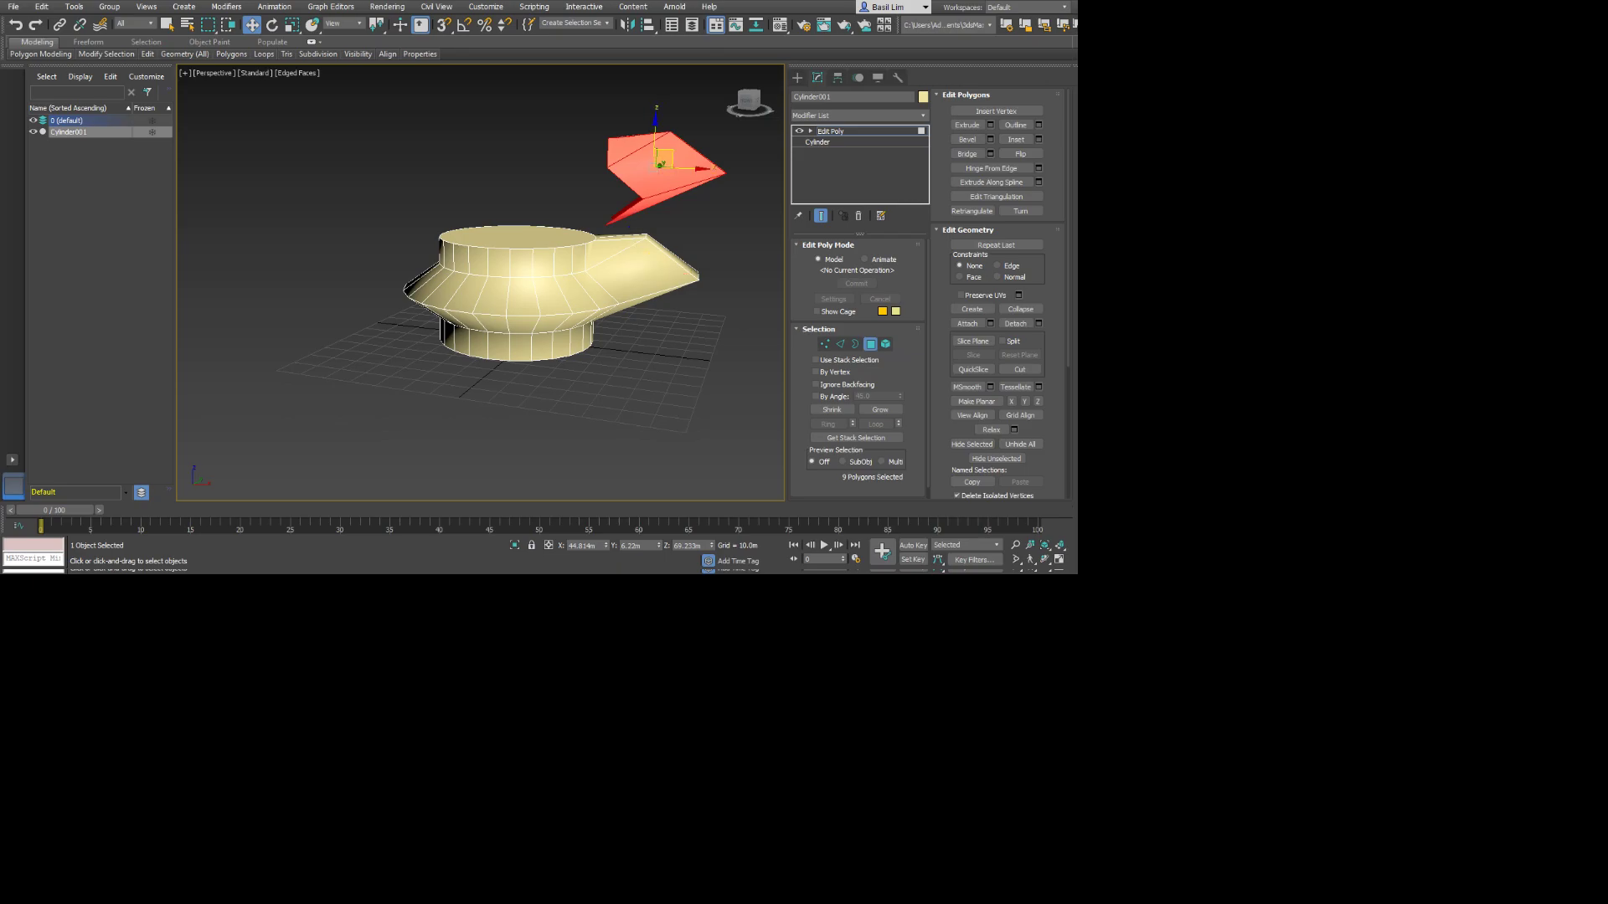
pyautogui.keyDown('shift'); pyautogui.moveTo(667, 158); pyautogui.dragTo(455, 143); pyautogui.keyUp('shift')
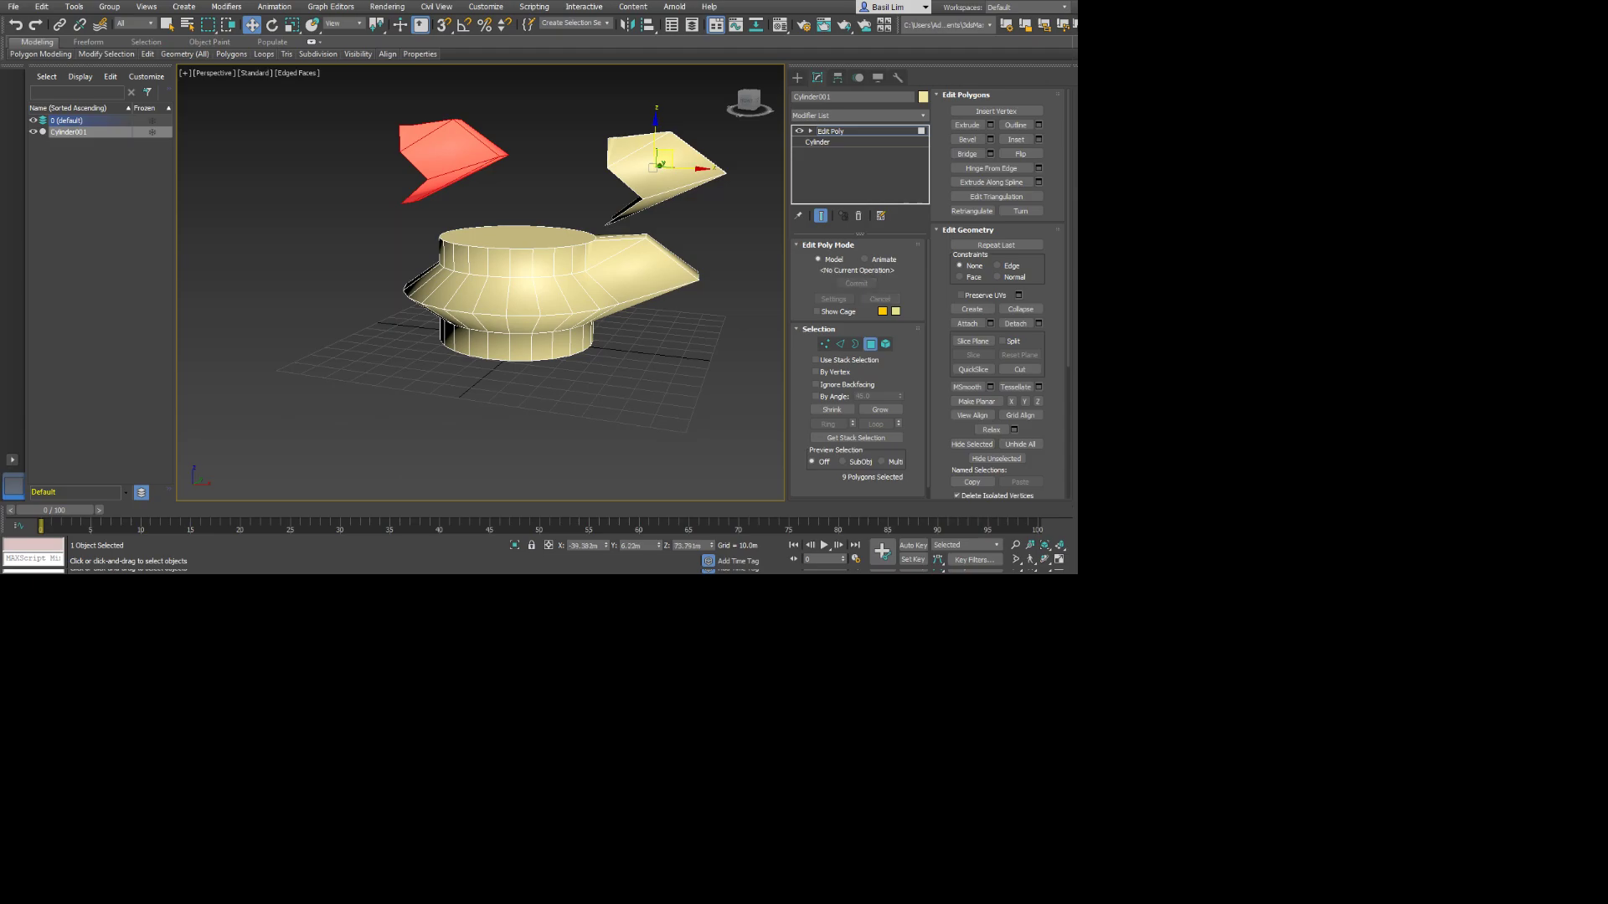
pyautogui.keyDown('alt'); pyautogui.moveTo(455, 145); pyautogui.dragTo(369, 180, button='middle'); pyautogui.keyUp('alt')
# At Element level, move the nearer spout copy away from the body, and shift the main body slightly toward the front.
pyautogui.press('5')
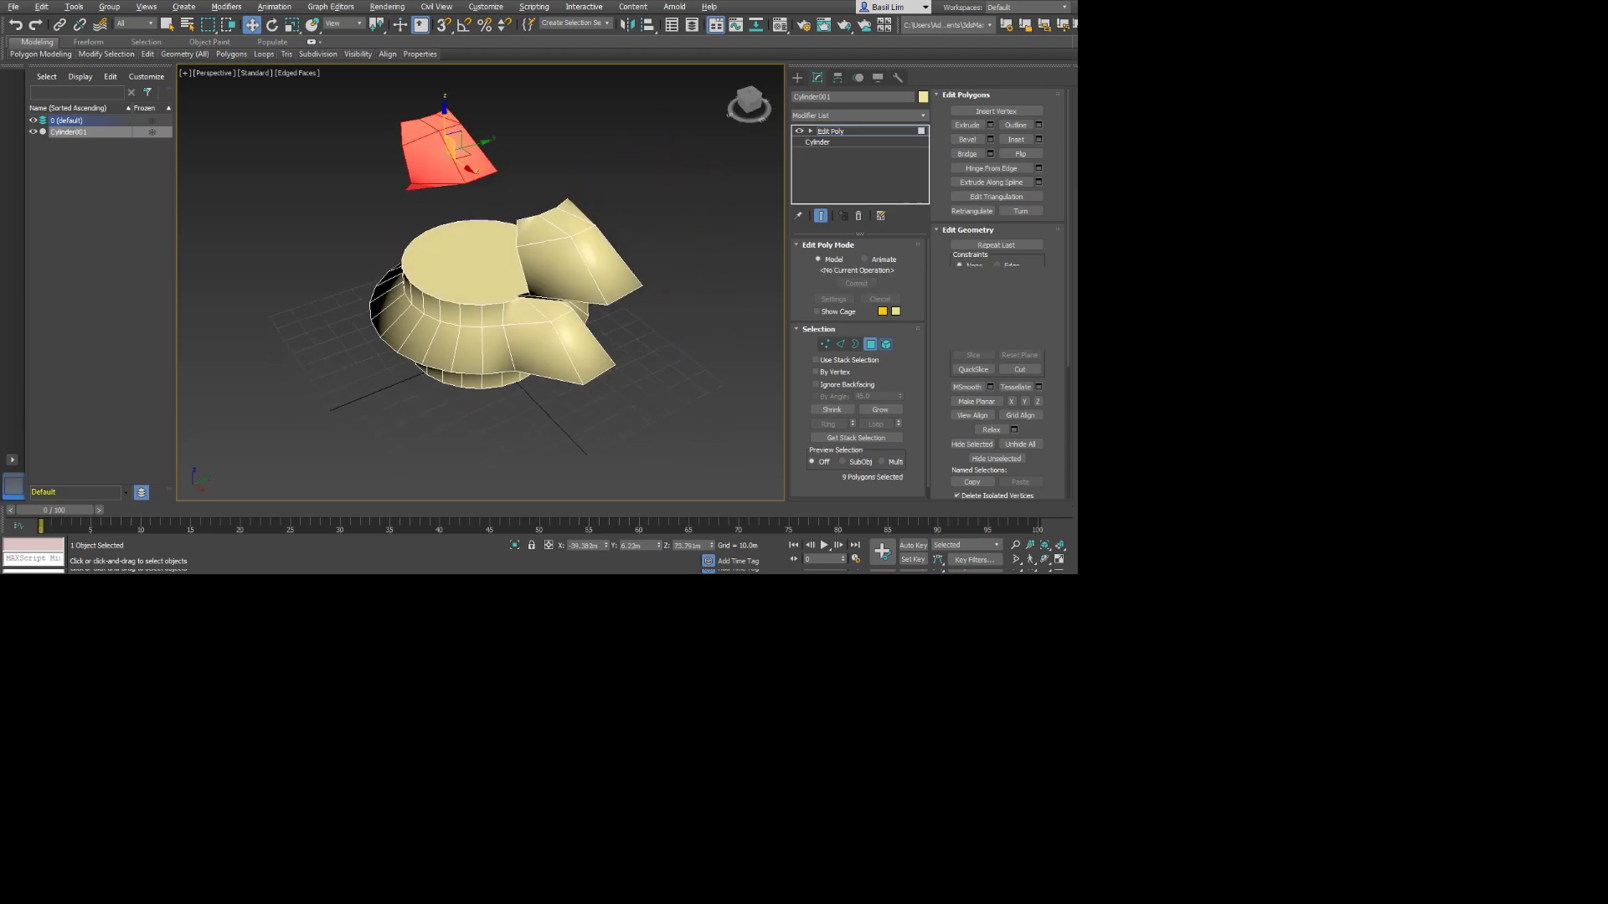
pyautogui.click(585, 254)
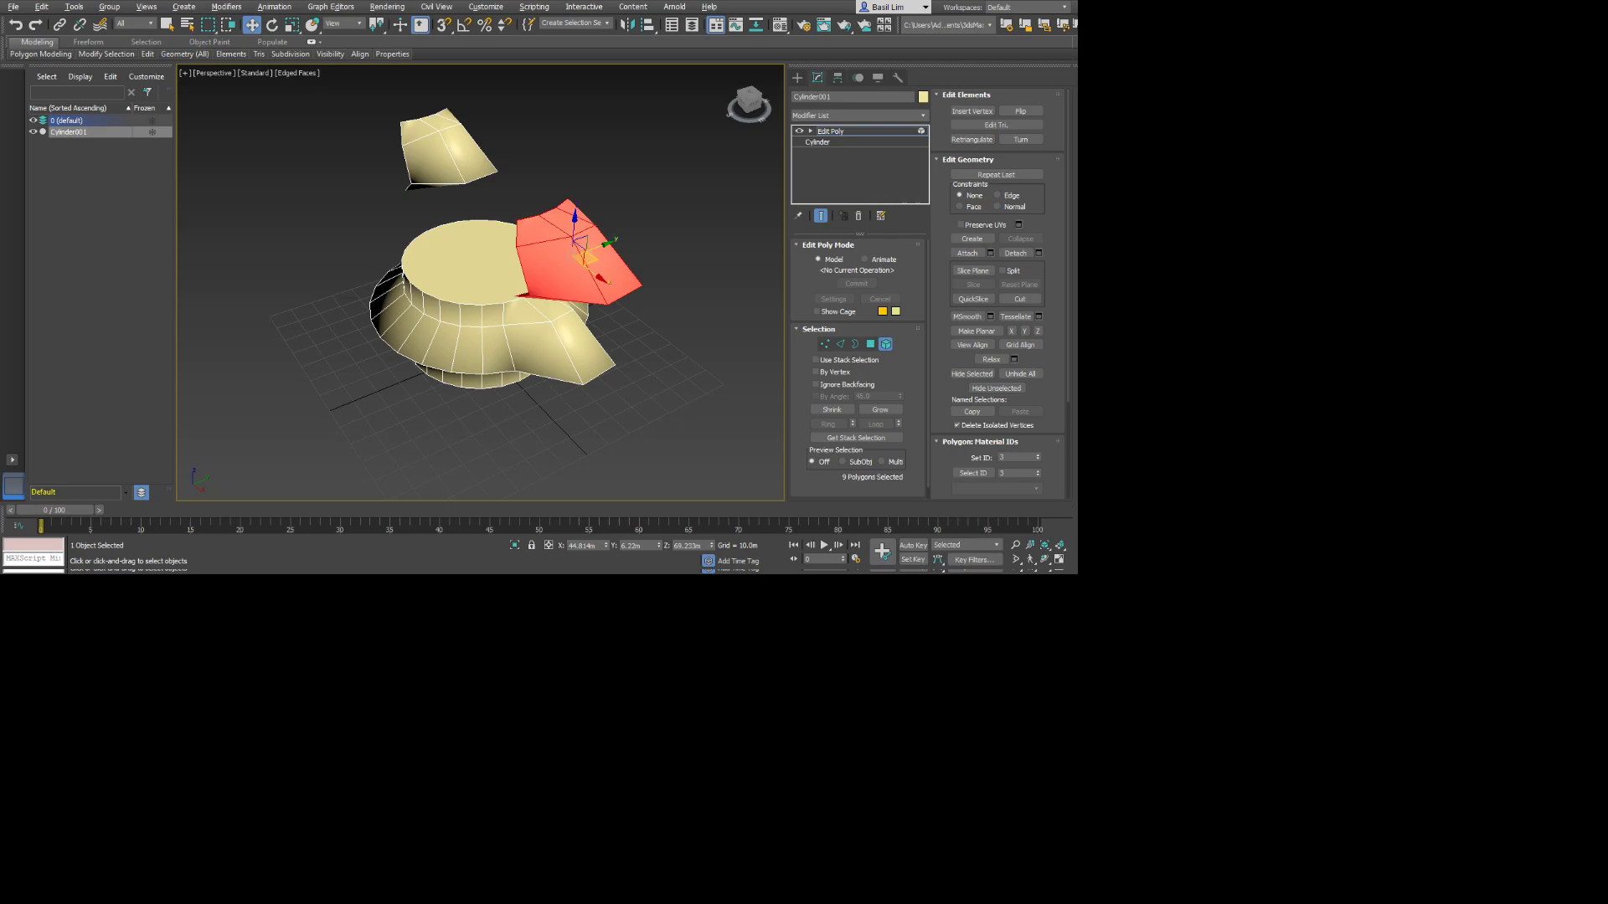
pyautogui.moveTo(585, 257); pyautogui.dragTo(664, 216)
pyautogui.click(506, 316)
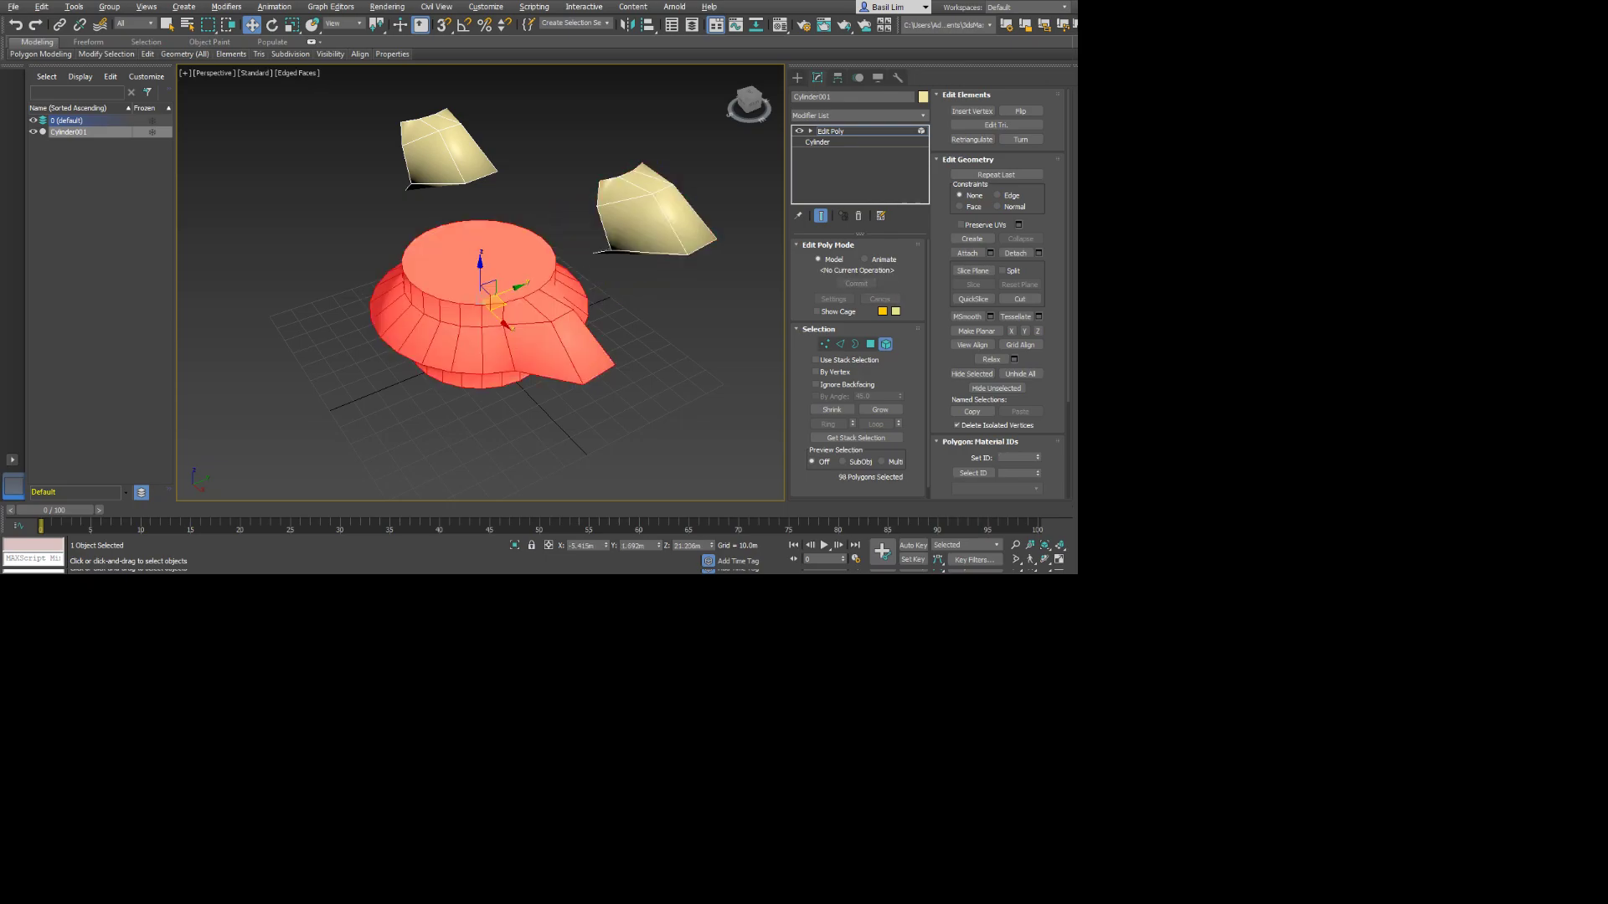
pyautogui.moveTo(506, 323); pyautogui.dragTo(482, 338)
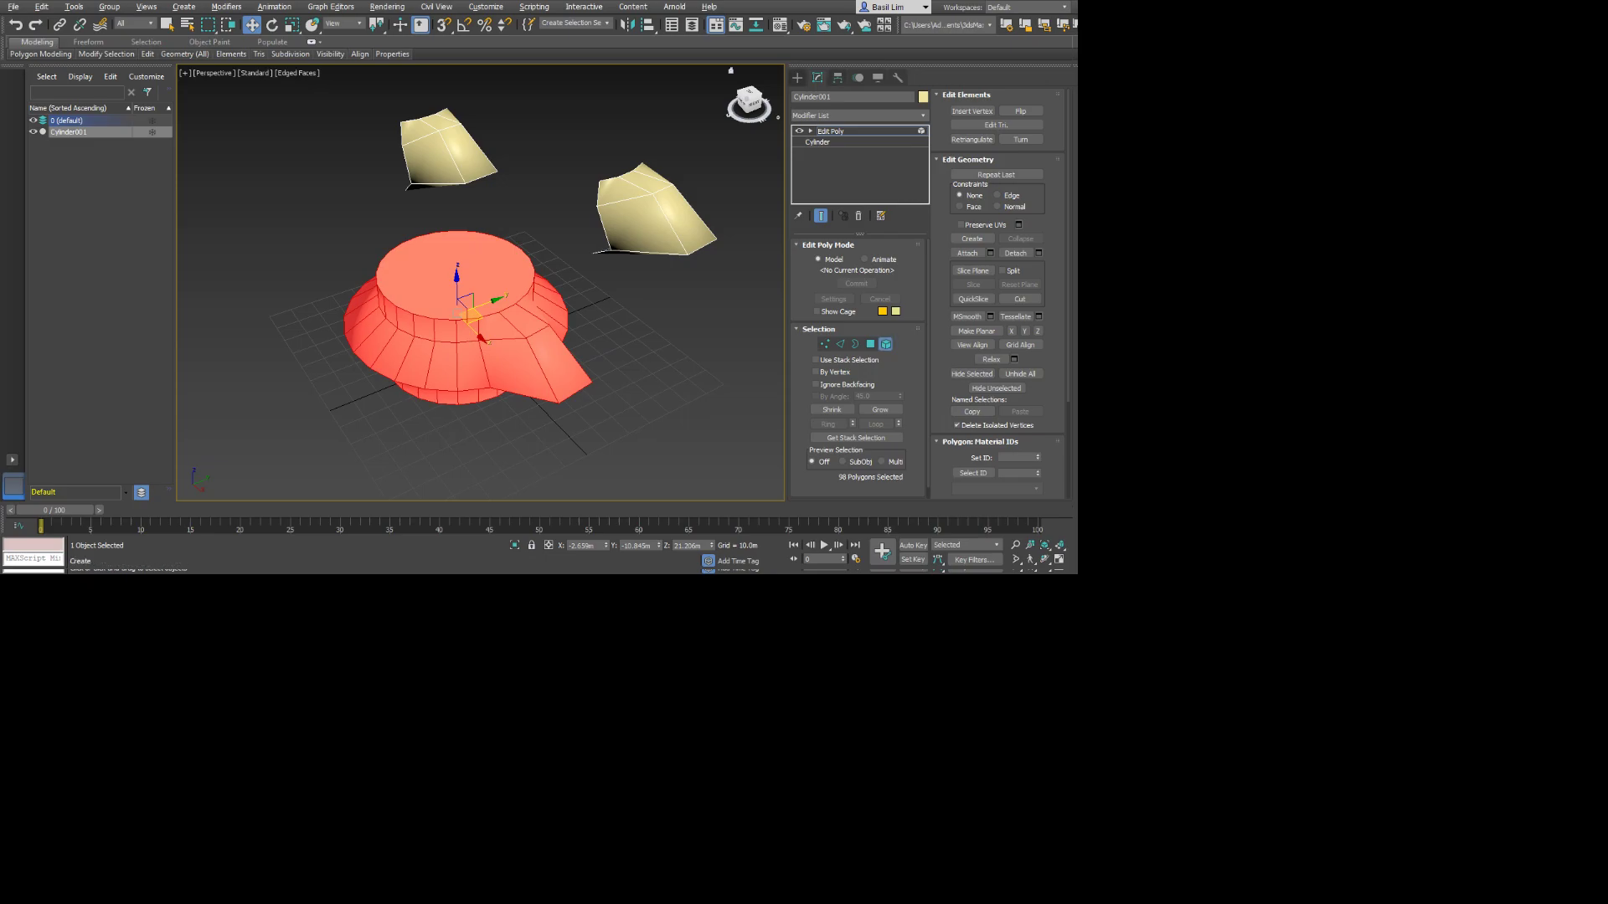
# Leave sub-object editing to view all the pieces as one object, and return to Element level.
pyautogui.click(797, 77)
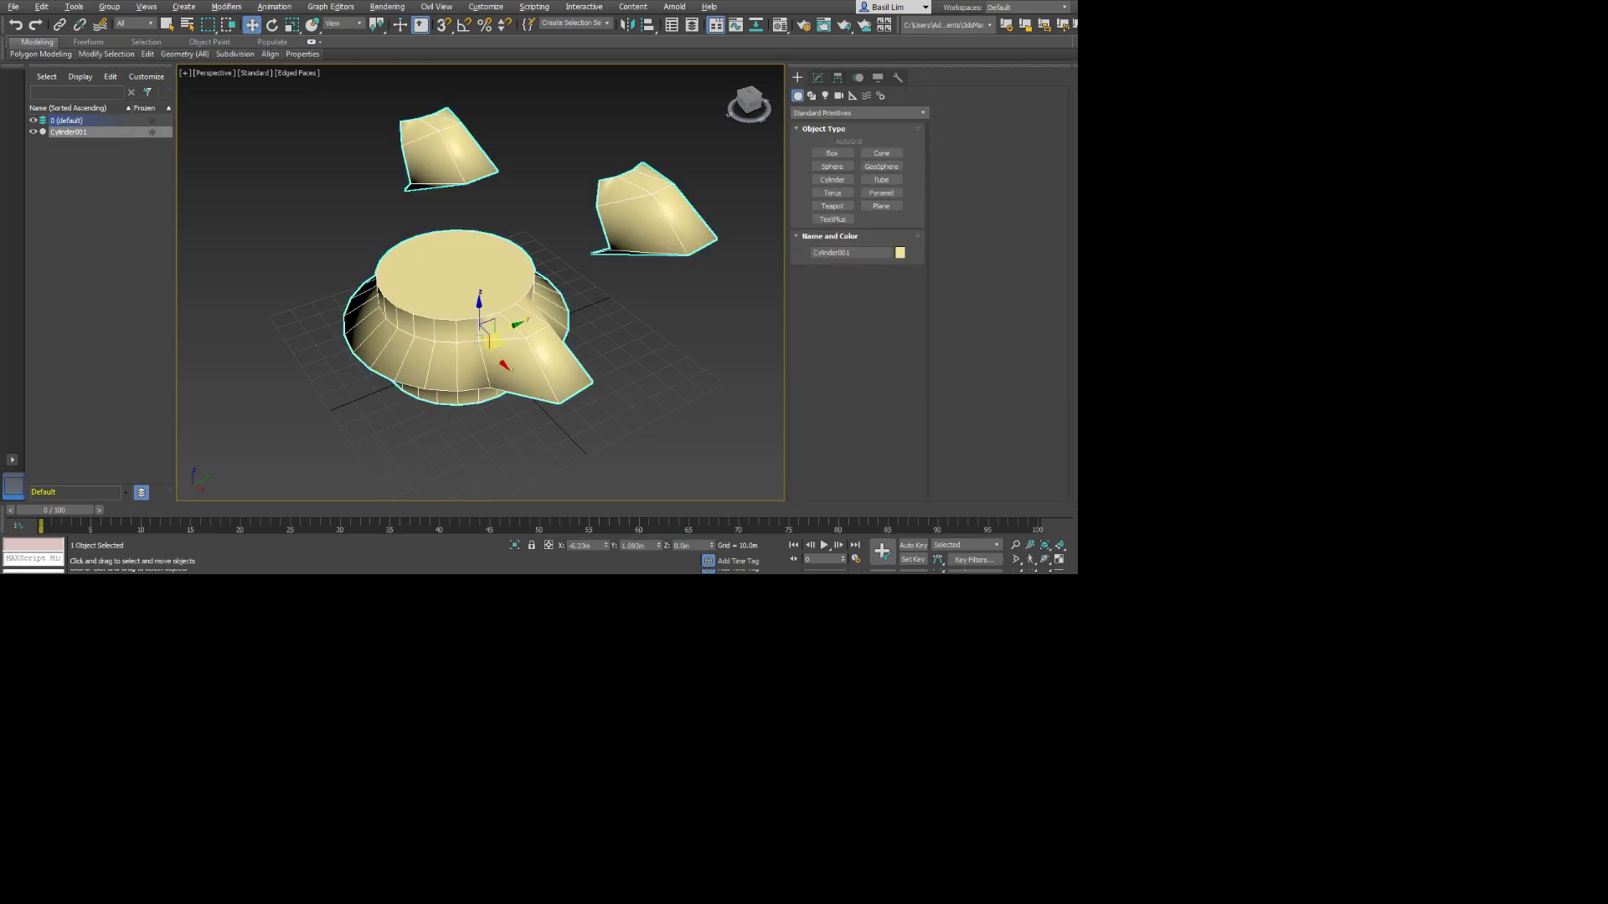
pyautogui.moveTo(494, 340)
pyautogui.mouseDown()
pyautogui.moveTo(506, 425)
pyautogui.moveTo(537, 438)
pyautogui.moveTo(389, 427)
pyautogui.moveTo(626, 323)
pyautogui.moveTo(492, 340)
pyautogui.mouseUp()
pyautogui.click(817, 78)
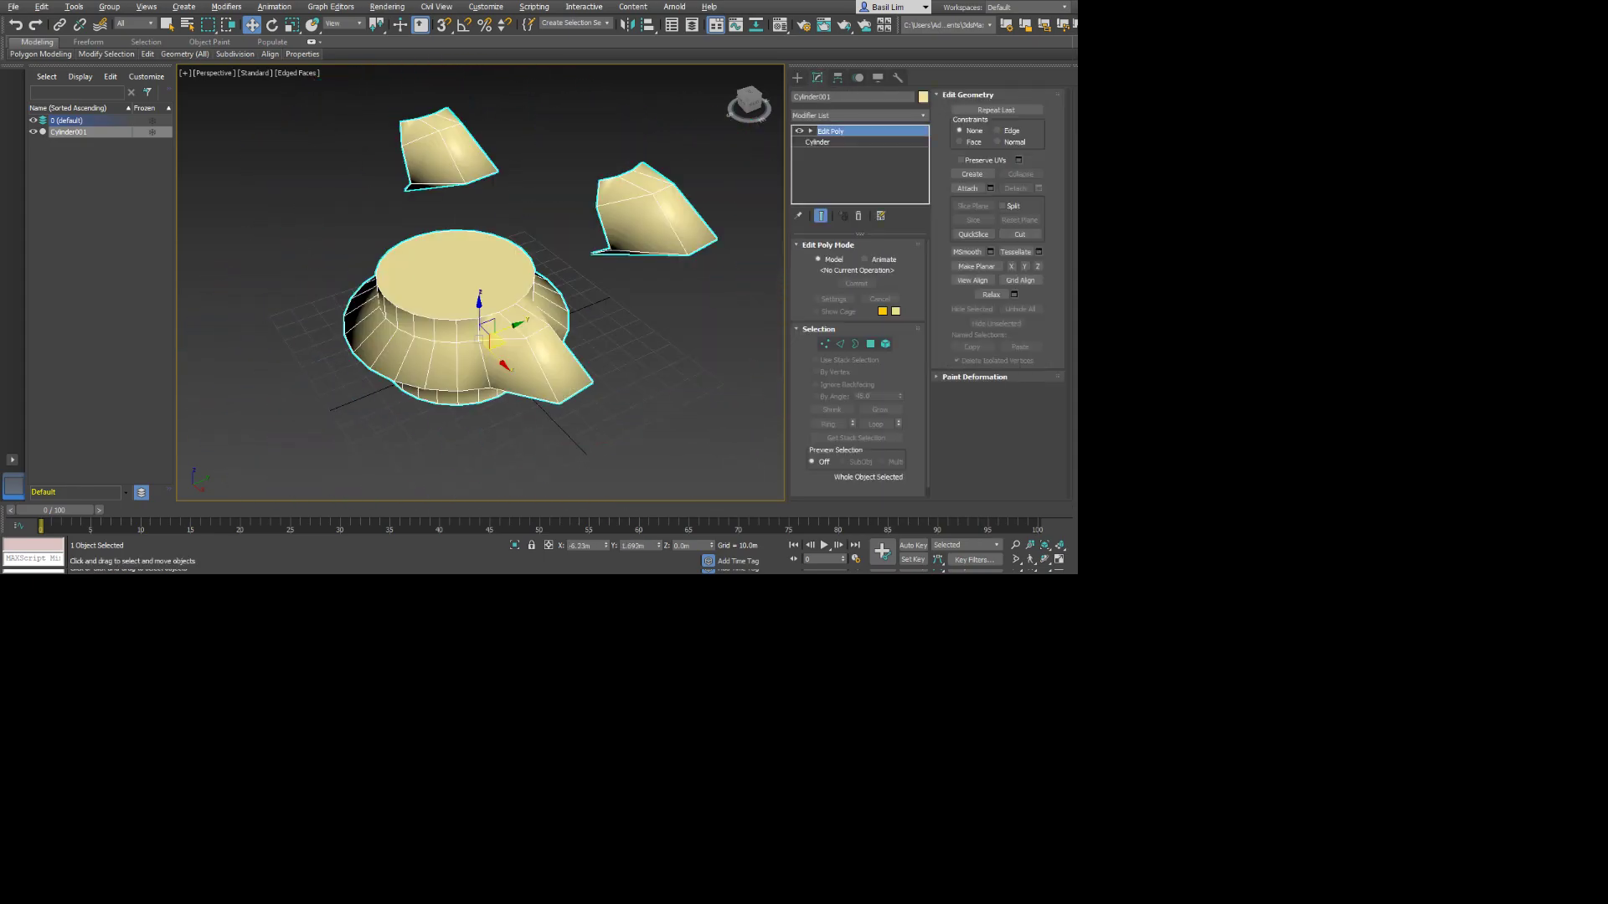
pyautogui.click(885, 344)
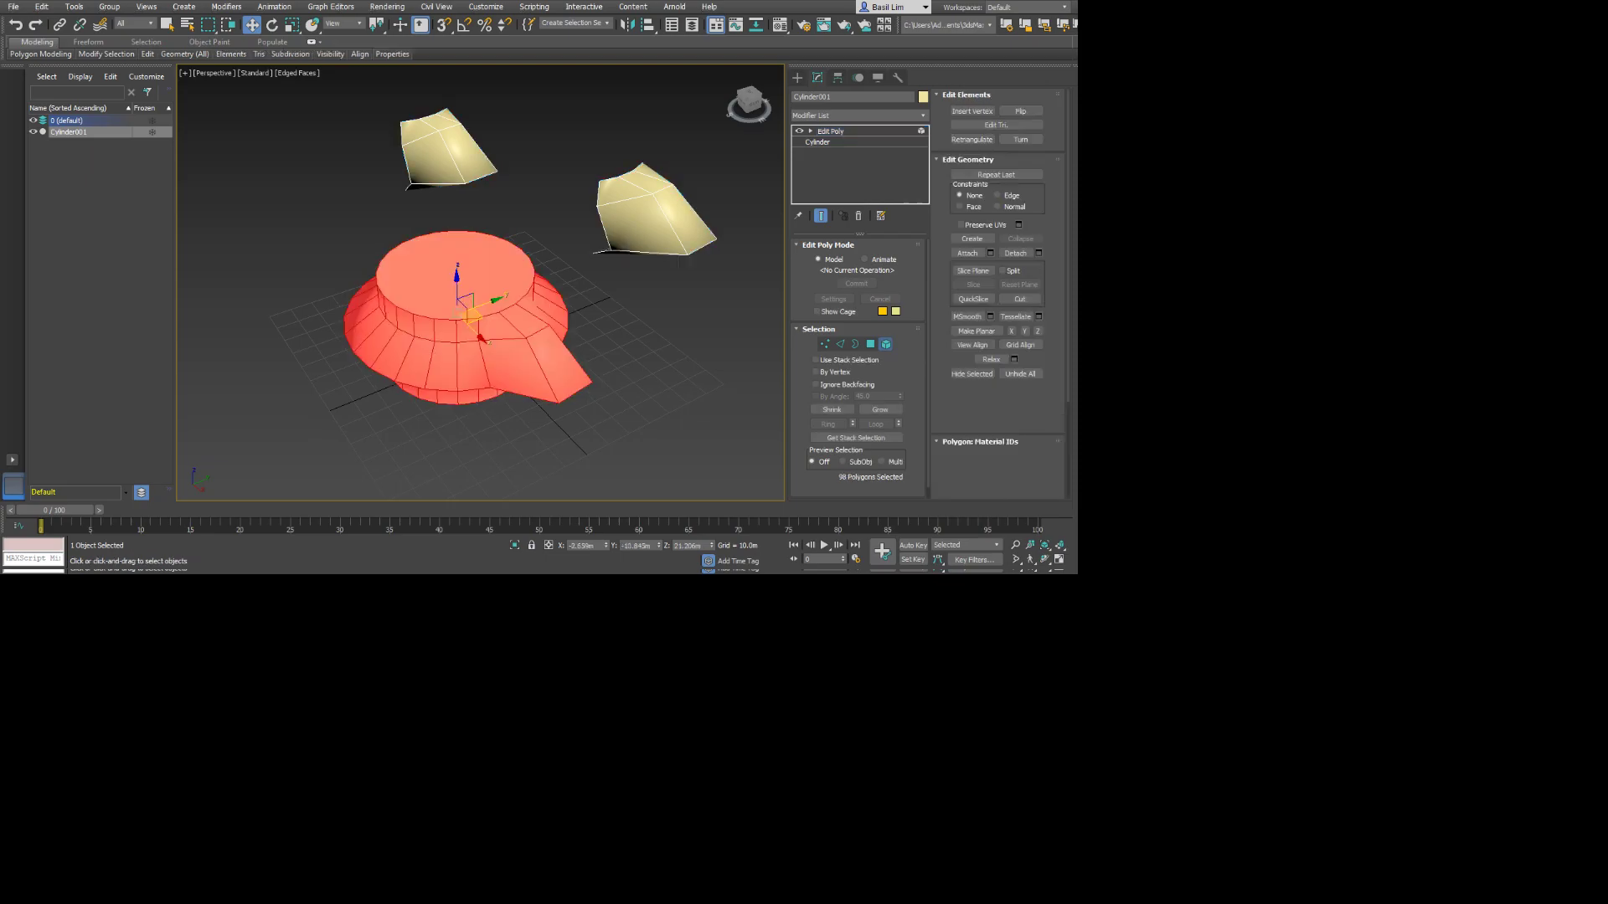
# Rotate the spout copy beside the body to stand upright, and move it onto the spout side of the body's top face.
pyautogui.click(655, 215)
pyautogui.keyDown('alt'); pyautogui.moveTo(661, 216); pyautogui.dragTo(700, 164, button='middle'); pyautogui.keyUp('alt')
pyautogui.moveTo(659, 204); pyautogui.dragTo(617, 219)
pyautogui.press('e')
pyautogui.press('w')
pyautogui.keyDown('alt'); pyautogui.moveTo(662, 227); pyautogui.dragTo(627, 283, button='middle'); pyautogui.keyUp('alt')
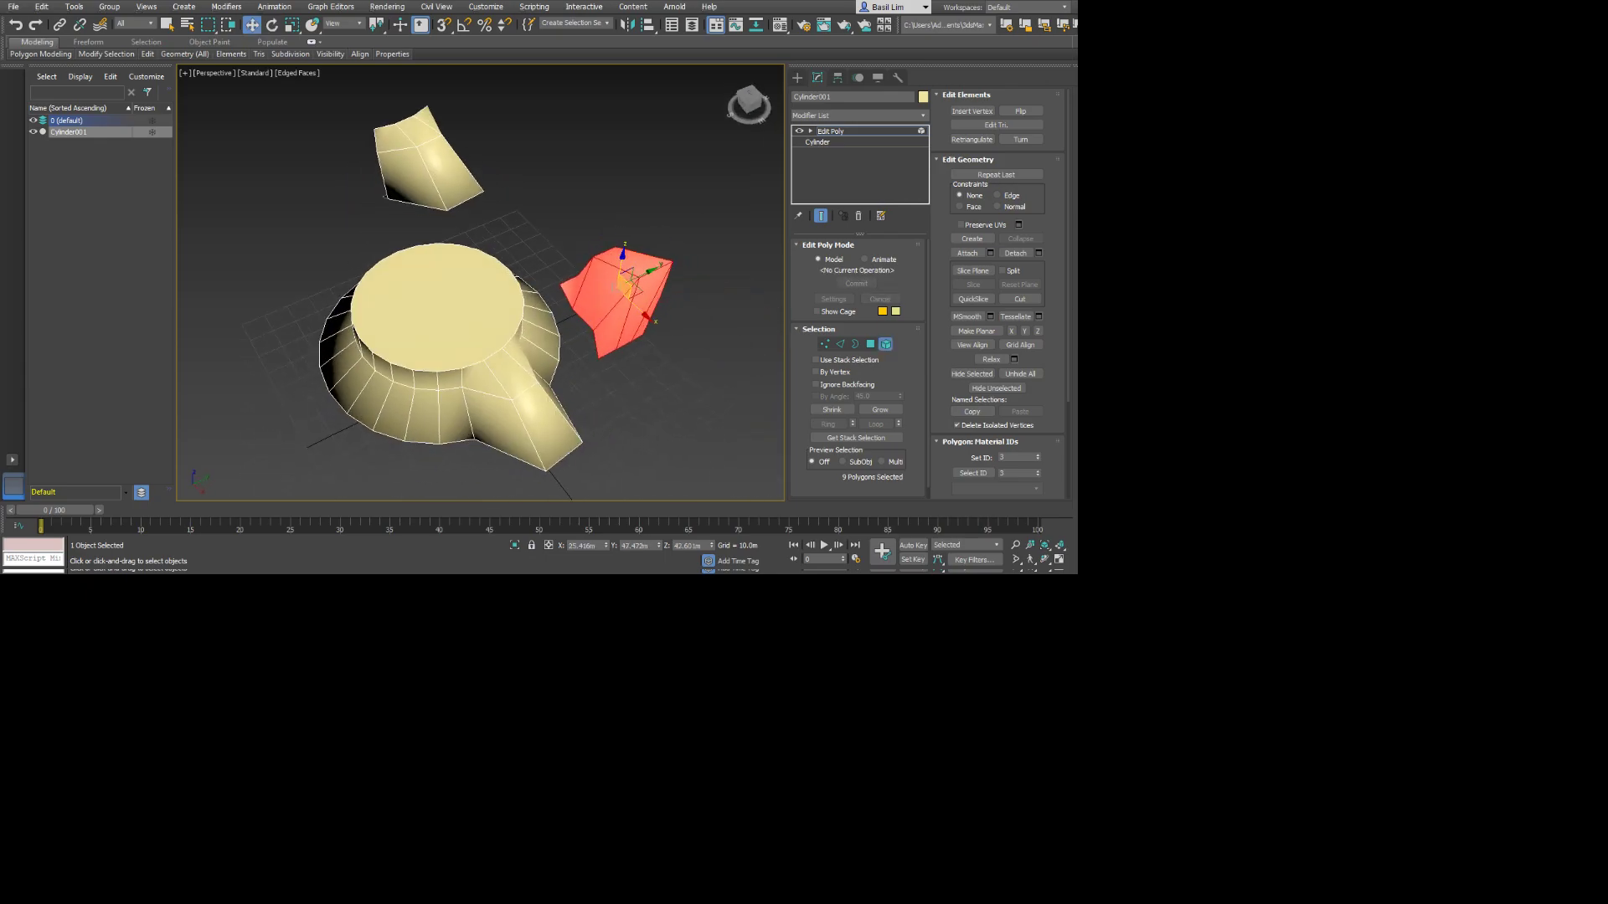
pyautogui.moveTo(630, 289); pyautogui.dragTo(473, 326)
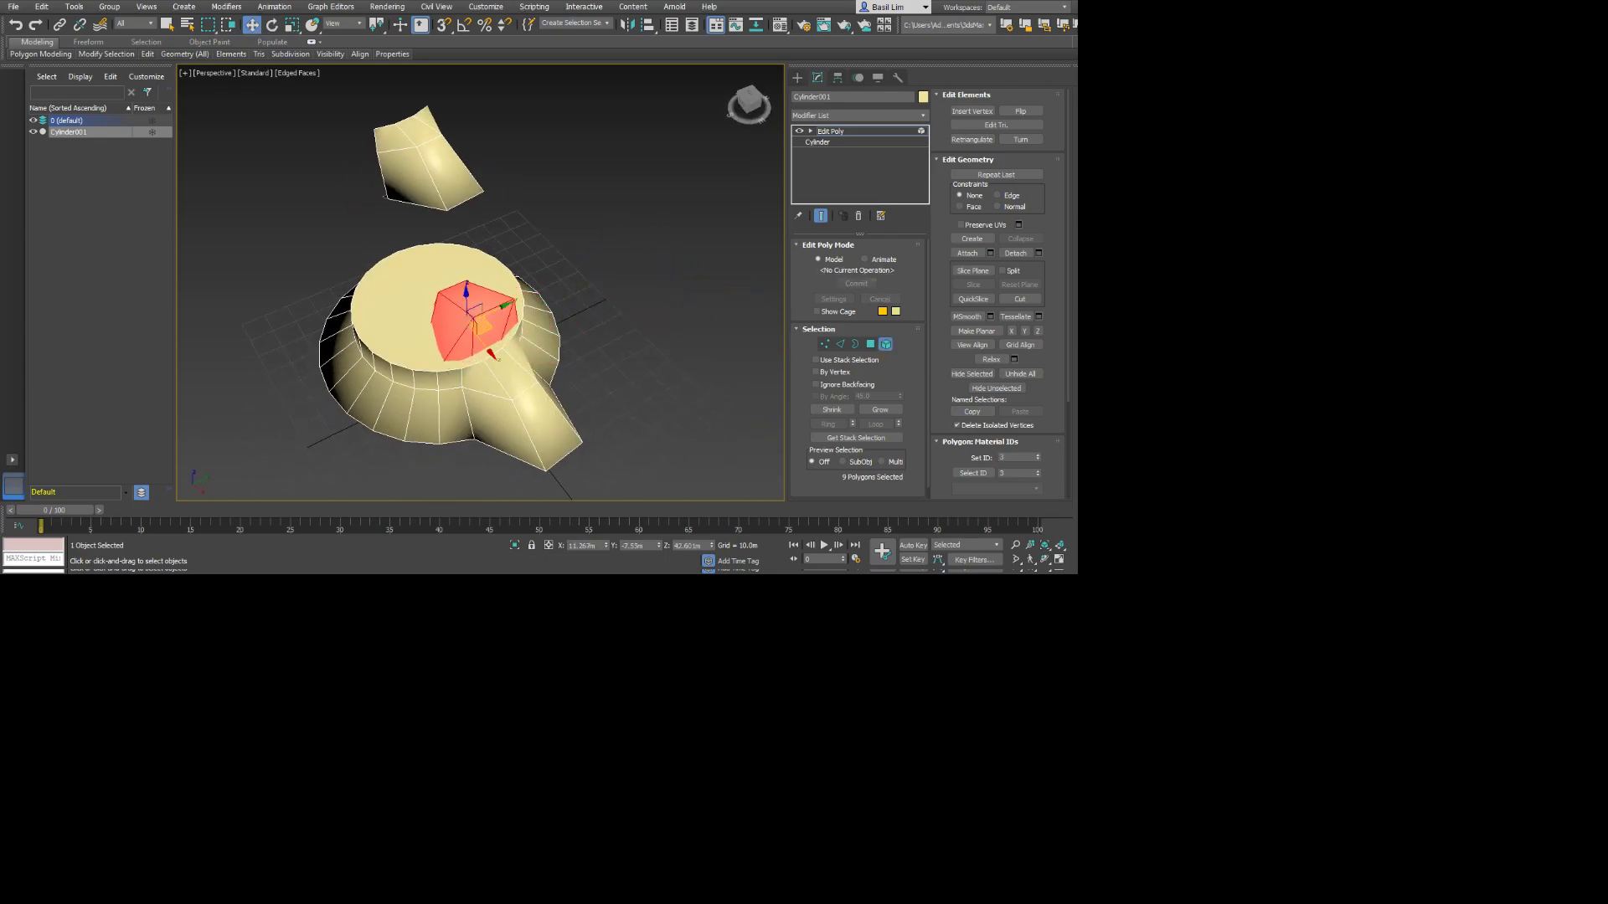
# Rotate the remaining spout copy upright and move it onto the body's top face, opposite the first copy.
pyautogui.click(439, 166)
pyautogui.keyDown('alt'); pyautogui.moveTo(441, 167); pyautogui.dragTo(476, 114, button='middle'); pyautogui.keyUp('alt')
pyautogui.moveTo(433, 154); pyautogui.dragTo(404, 242)
pyautogui.press('e')
pyautogui.press('w')
pyautogui.keyDown('alt'); pyautogui.moveTo(419, 238); pyautogui.dragTo(389, 233, button='middle'); pyautogui.keyUp('alt')
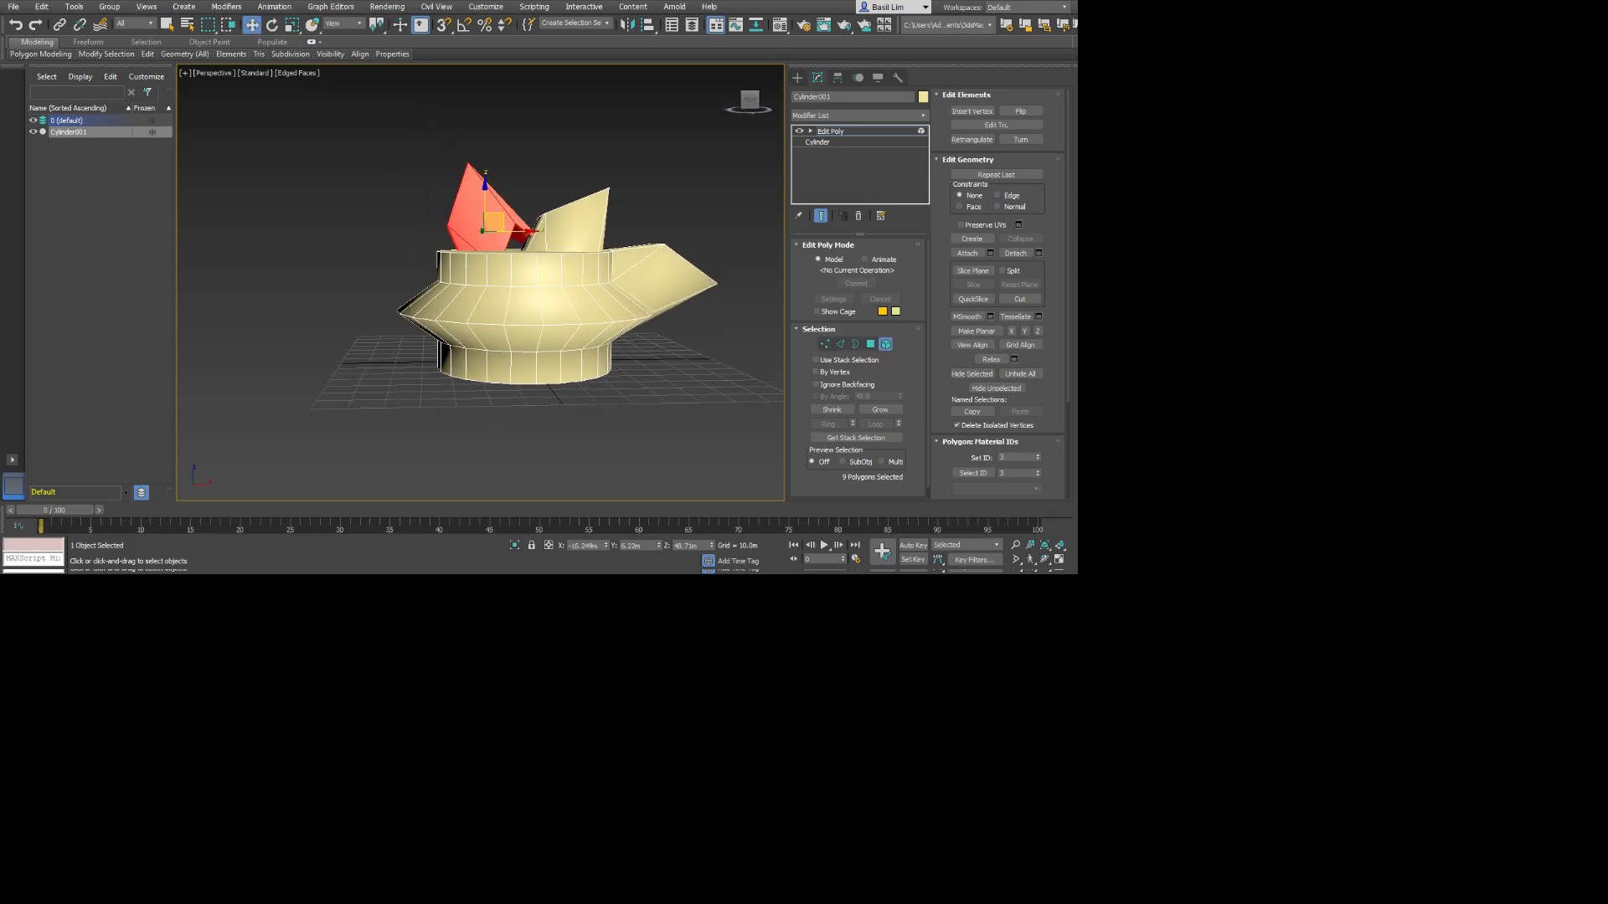
pyautogui.moveTo(494, 222); pyautogui.dragTo(479, 250)
pyautogui.keyDown('alt'); pyautogui.moveTo(479, 251); pyautogui.dragTo(419, 355, button='middle'); pyautogui.keyUp('alt')
pyautogui.moveTo(488, 253); pyautogui.dragTo(466, 261)
pyautogui.keyDown('alt'); pyautogui.moveTo(466, 261); pyautogui.dragTo(615, 188, button='middle'); pyautogui.keyUp('alt')
# Clear the element selection, leave Element level and select the whole combined object.
pyautogui.click(580, 177)
pyautogui.click(885, 344)
pyautogui.click(624, 188)
pyautogui.click(545, 285)
# Try moving the whole combined object around, and clear the object selection.
pyautogui.moveTo(500, 360); pyautogui.dragTo(453, 248)
pyautogui.rightClick(453, 248)
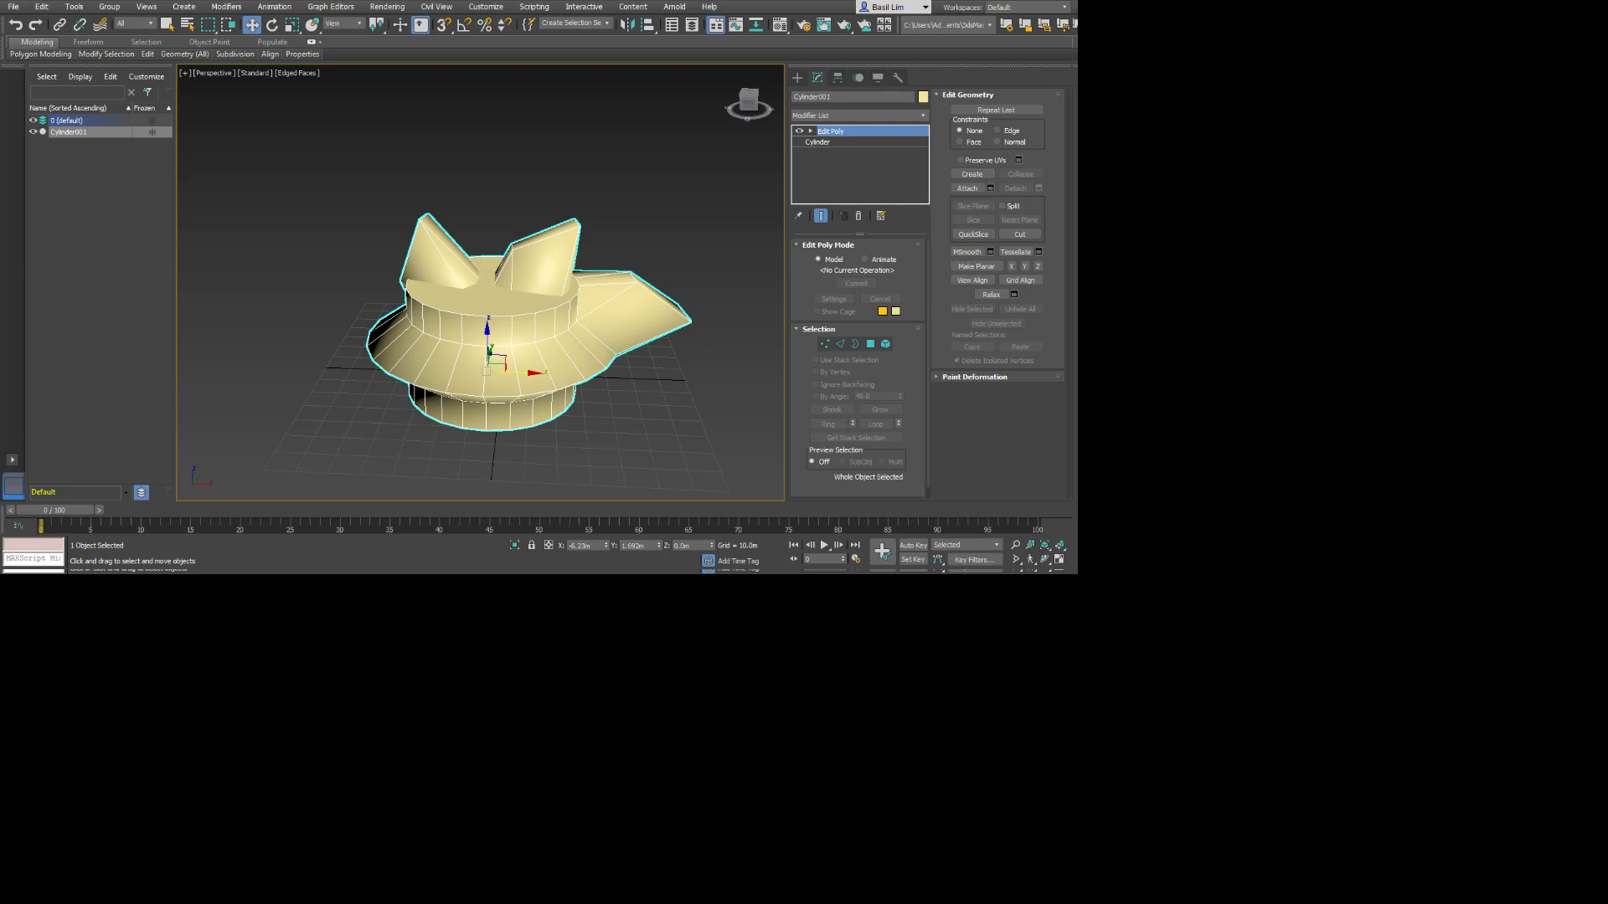
pyautogui.keyDown('alt'); pyautogui.moveTo(500, 362); pyautogui.dragTo(427, 406, button='middle'); pyautogui.keyUp('alt')
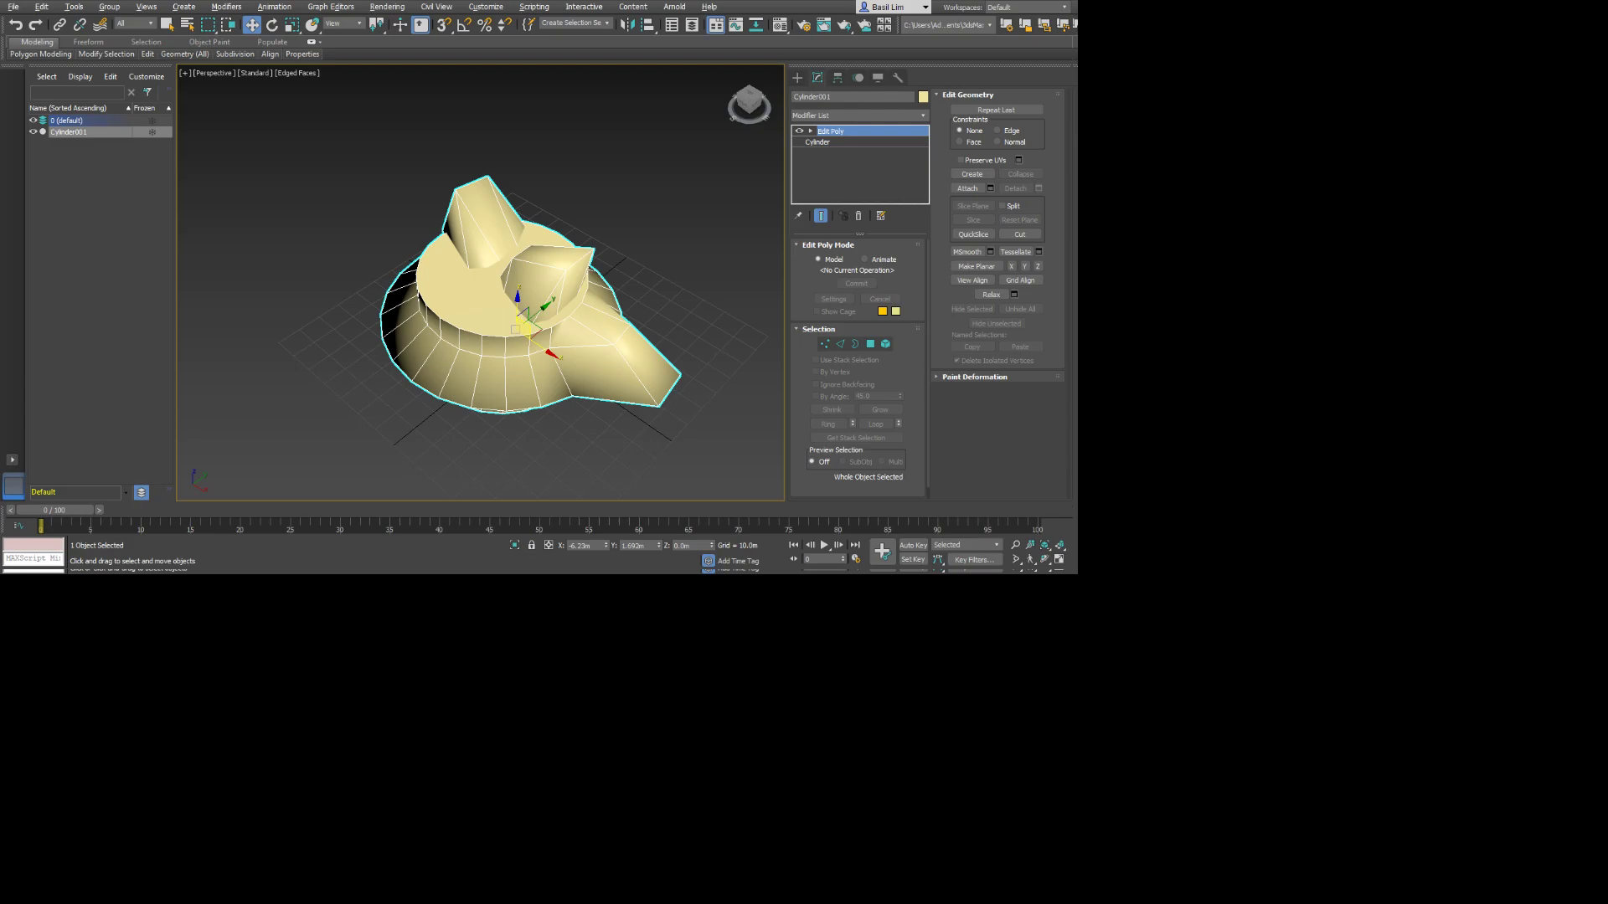
pyautogui.keyDown('alt'); pyautogui.moveTo(536, 343); pyautogui.dragTo(609, 300, button='middle'); pyautogui.keyUp('alt')
pyautogui.click(661, 201)
pyautogui.click(535, 351)
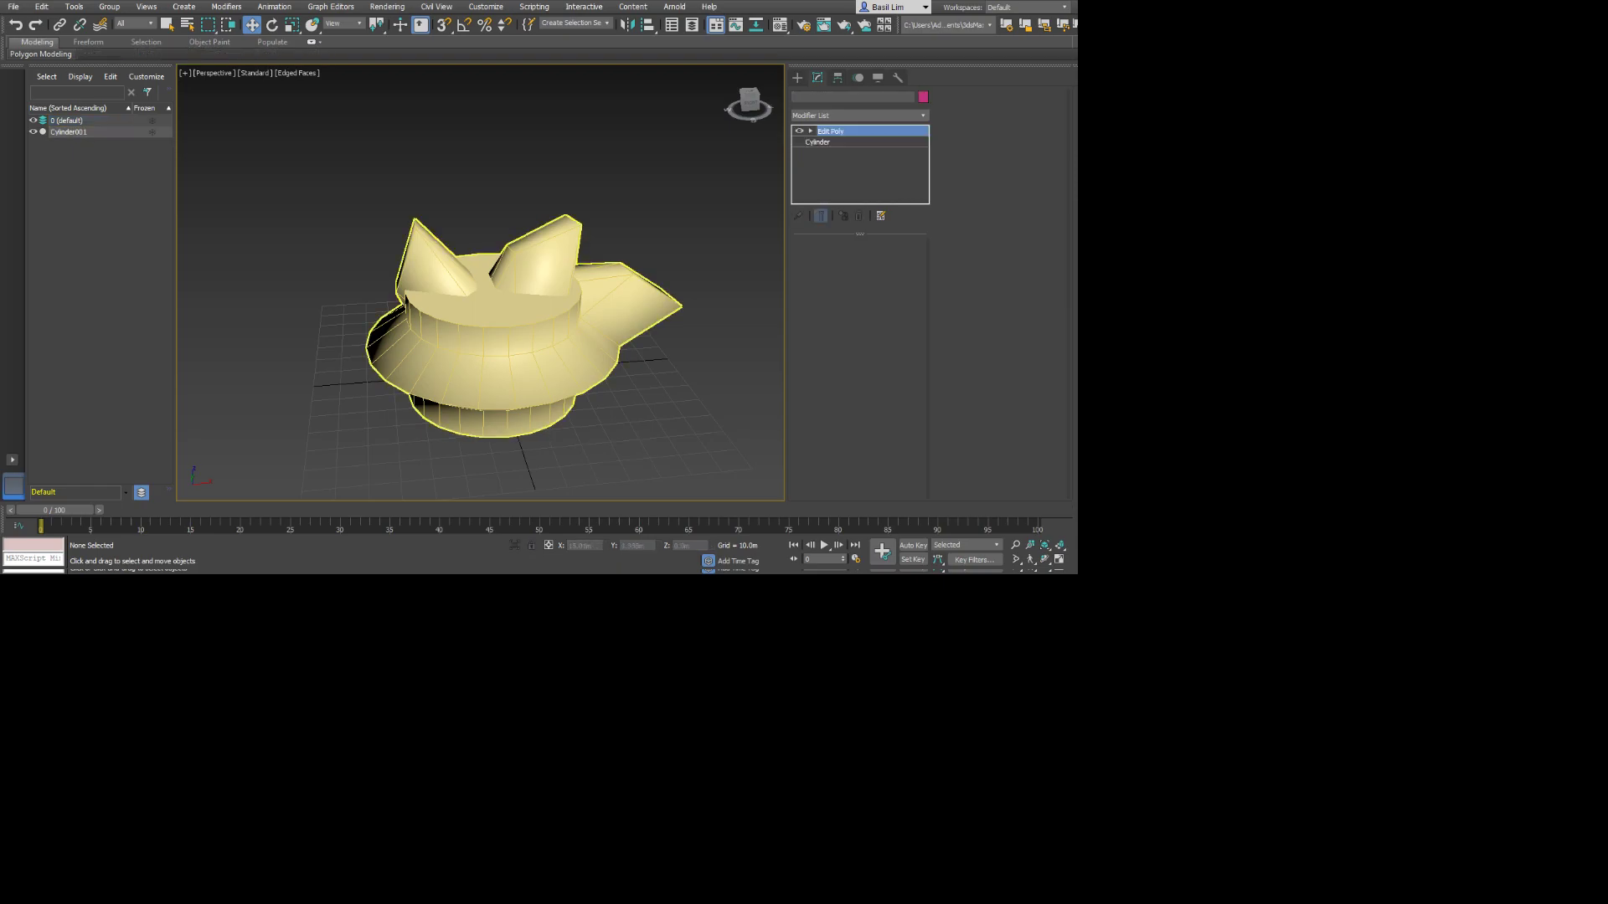